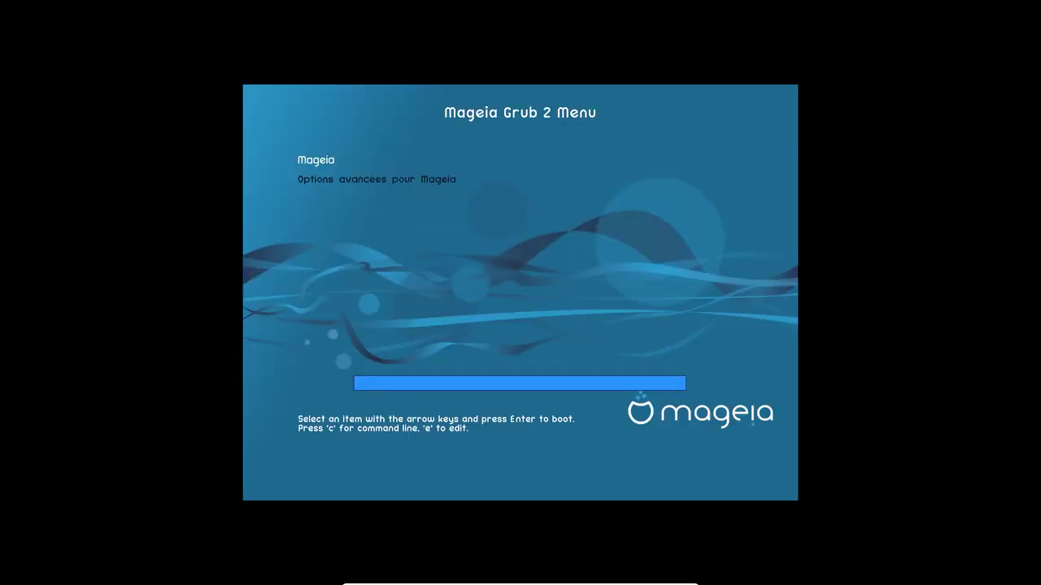
Step: Boot the default Mageia entry and log into Plasma with the user's username and password
key(Return)
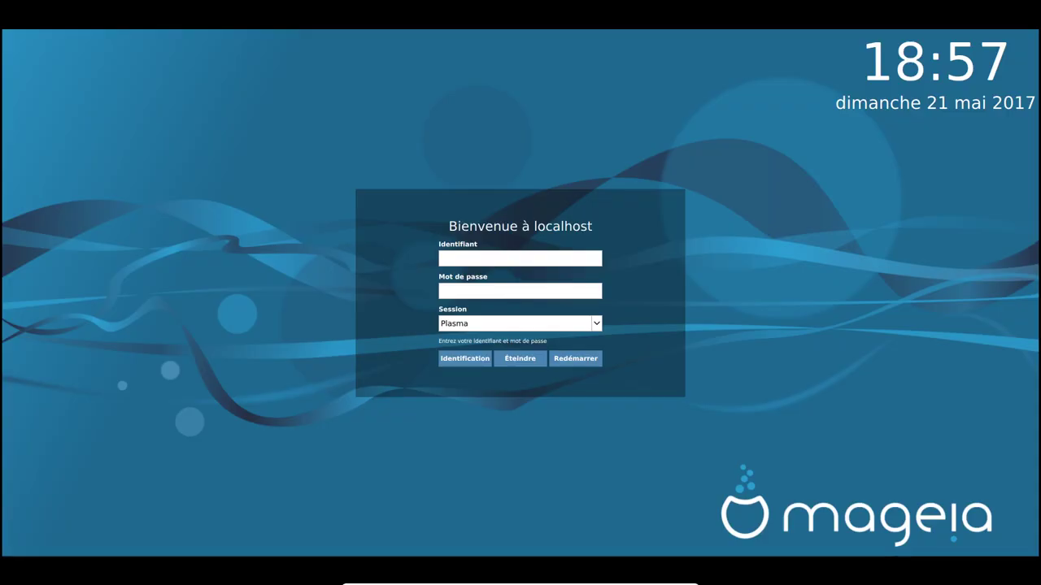
click(520, 258)
text(admin)
key(Tab)
text(password)
key(Return)
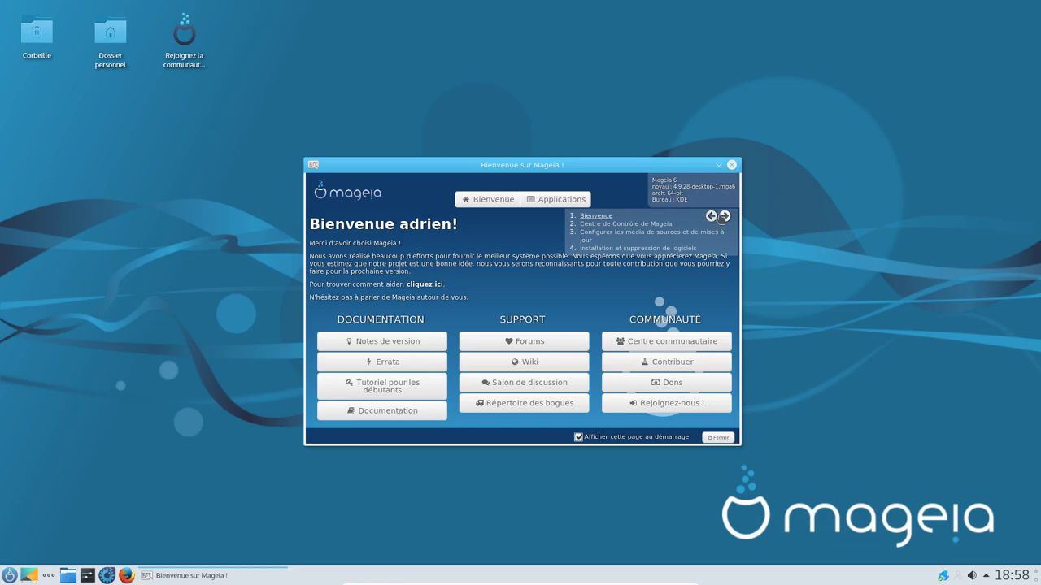
Step: Launch the Mageia Control Center from the welcome guide, authenticating with the root password
click(724, 216)
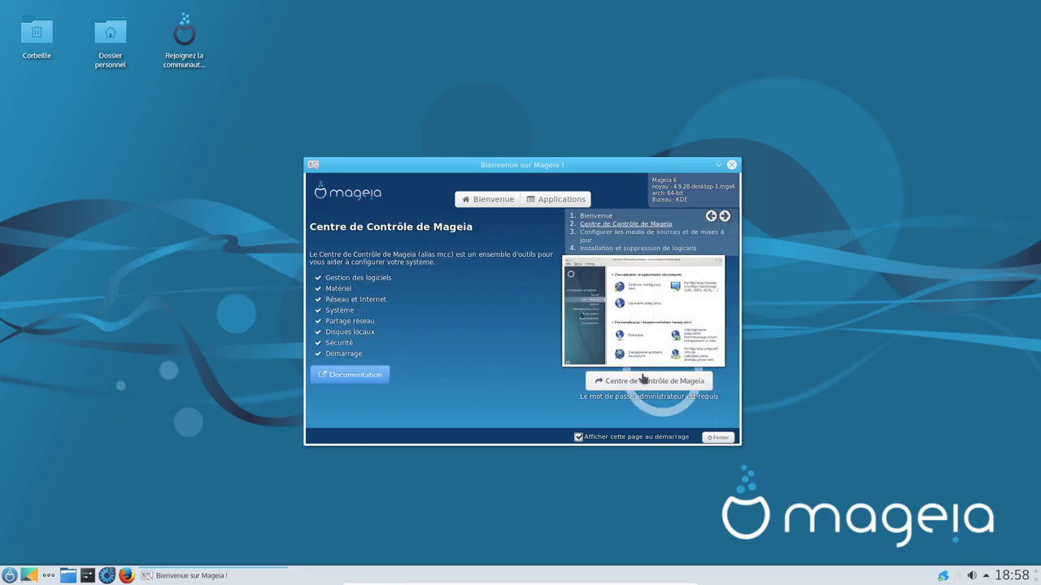
click(671, 384)
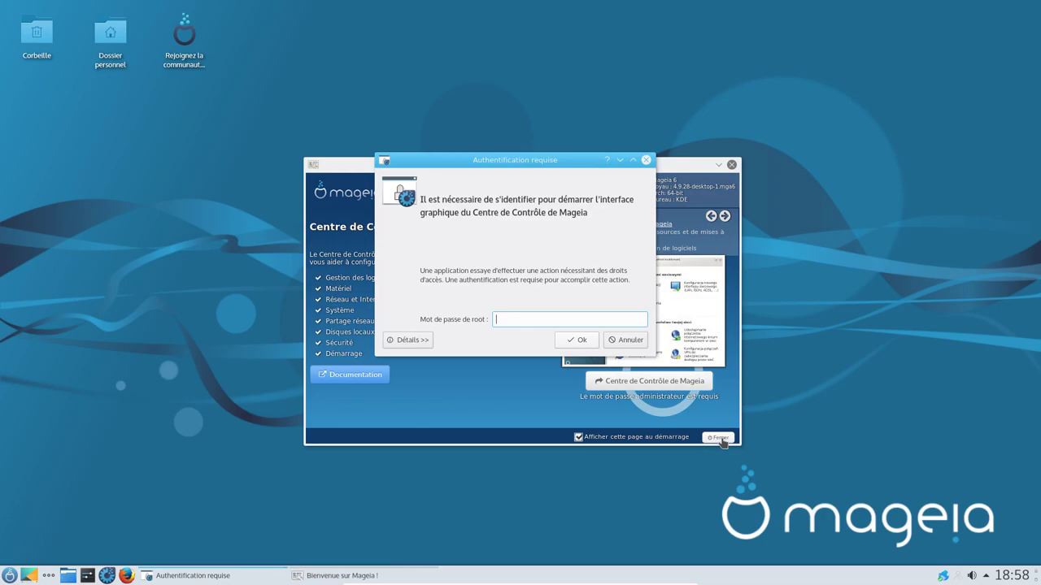
text(•••••)
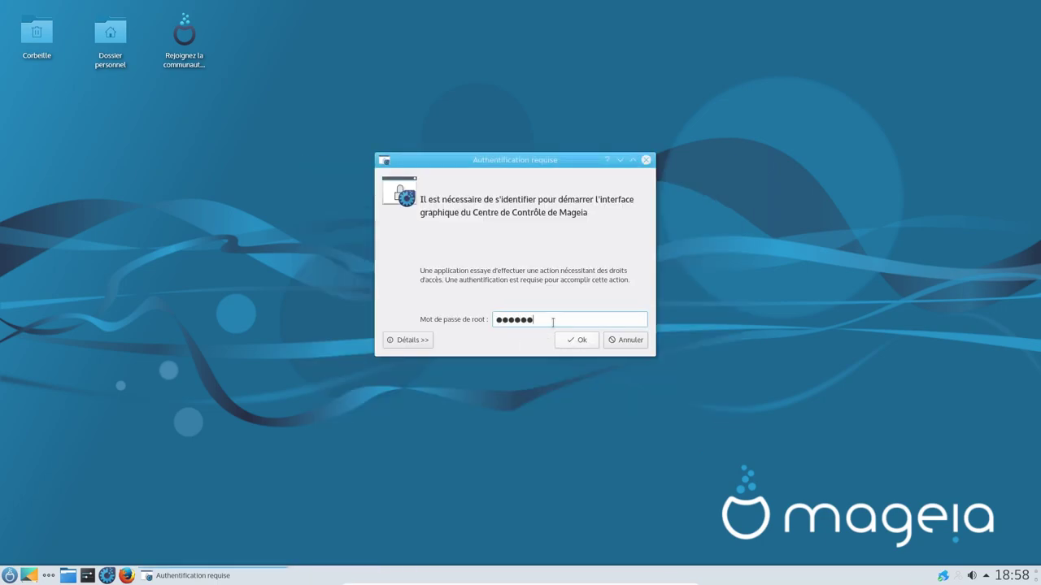
key(Return)
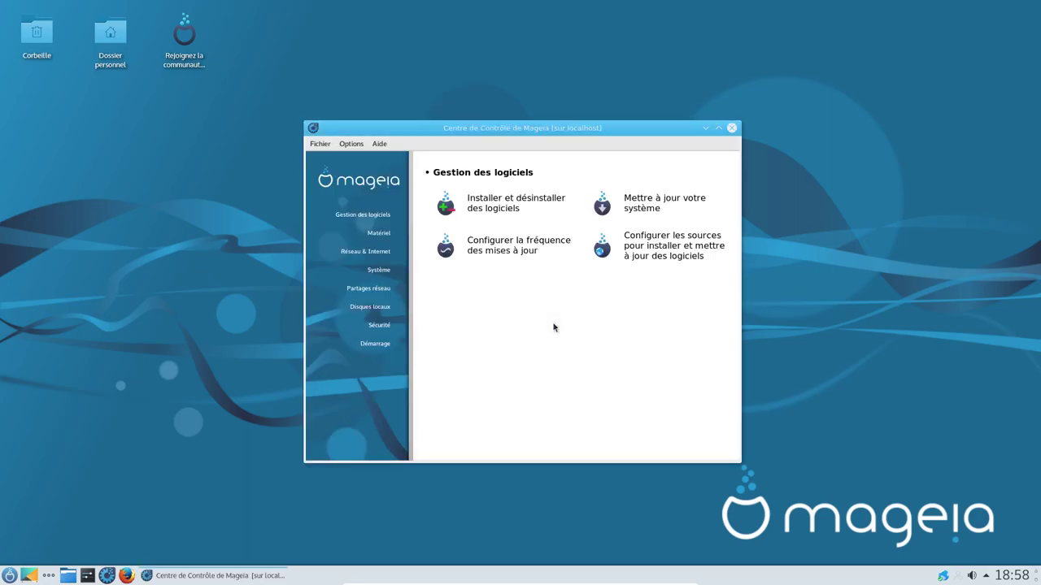
Step: Inspect the software media sources, then open the software install and removal manager
click(649, 254)
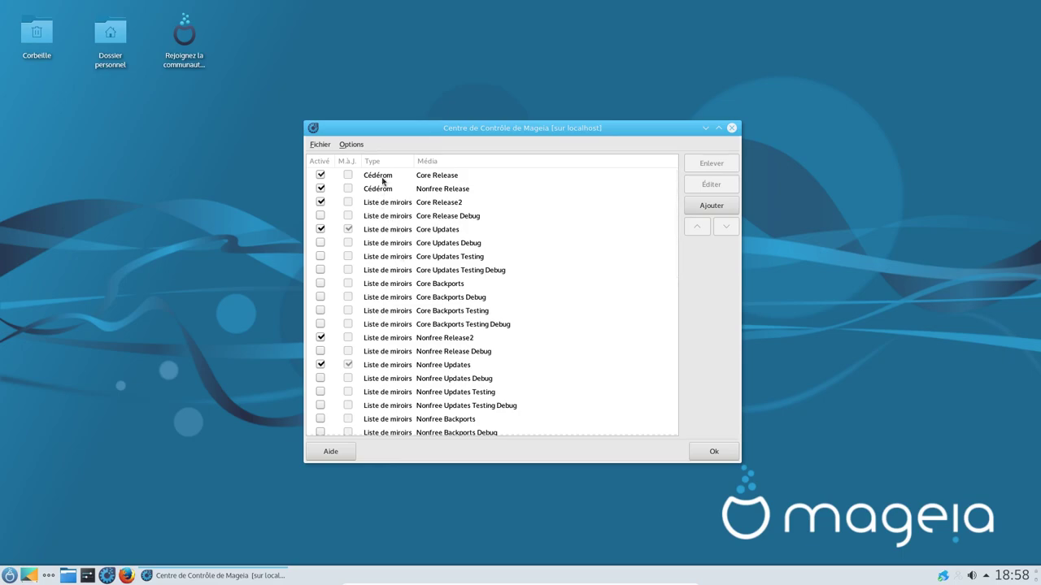
click(731, 128)
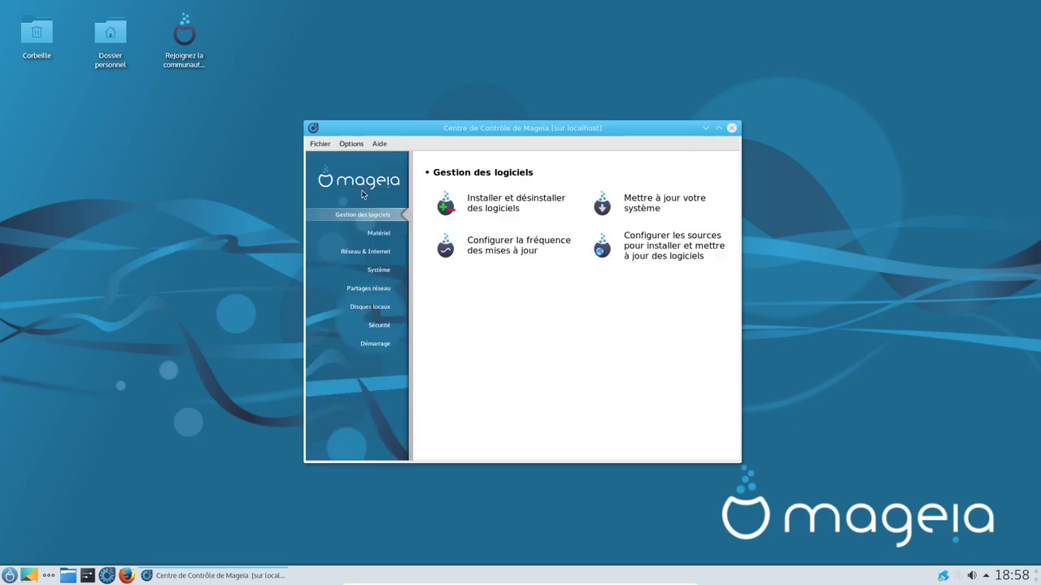
click(517, 202)
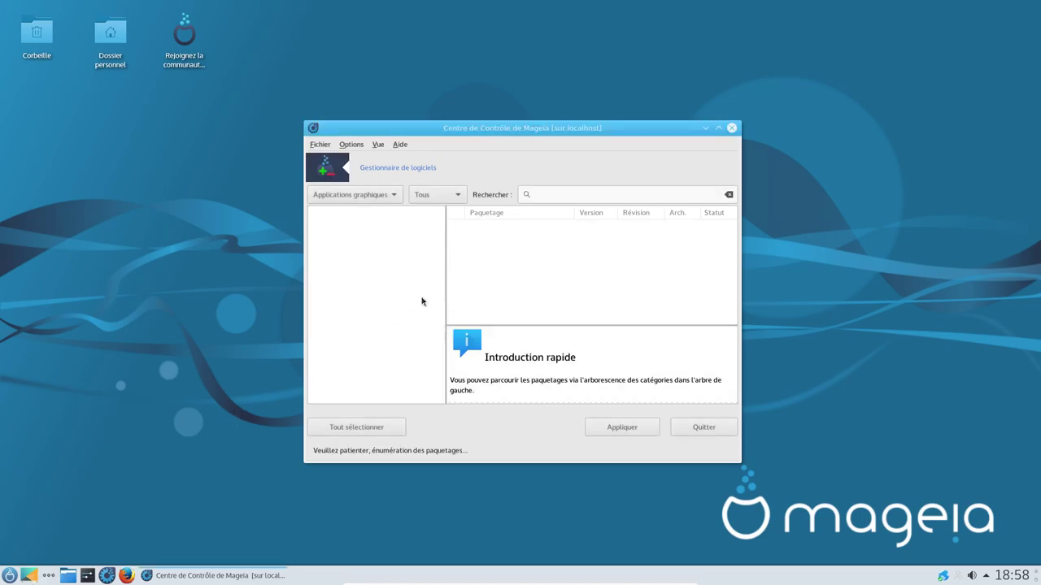
Step: Search for gnome-terminal and mark the x86_64 package and its dependencies for install
click(565, 195)
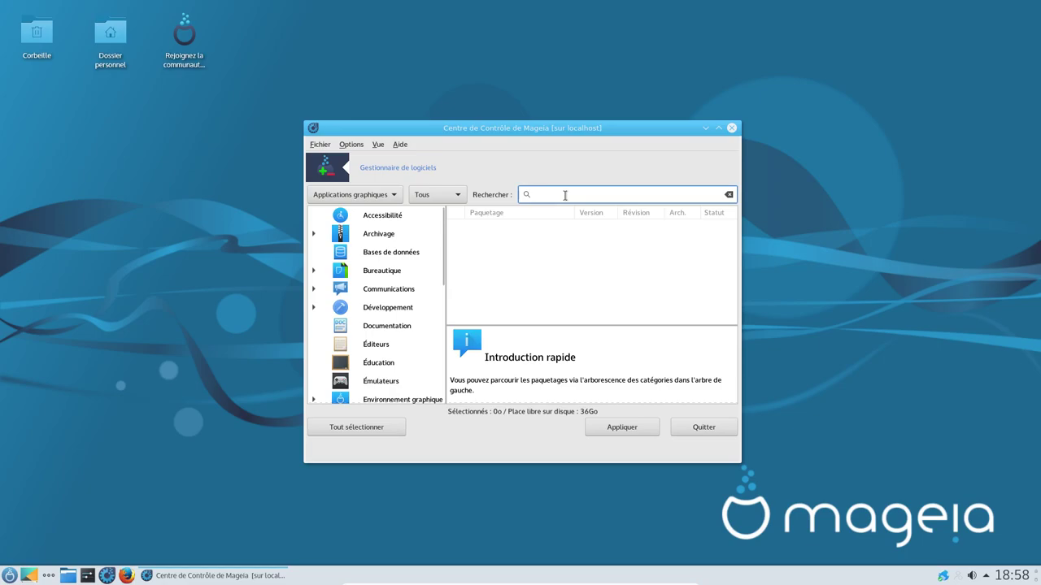
text(gn)
key(Return)
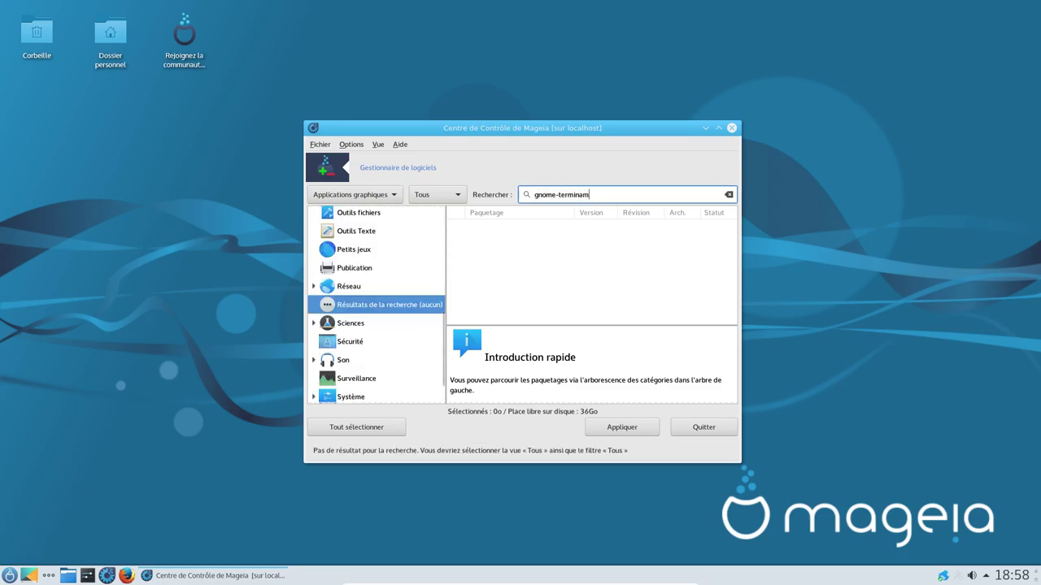
key(BackSpace)
key(Return)
click(456, 231)
click(611, 399)
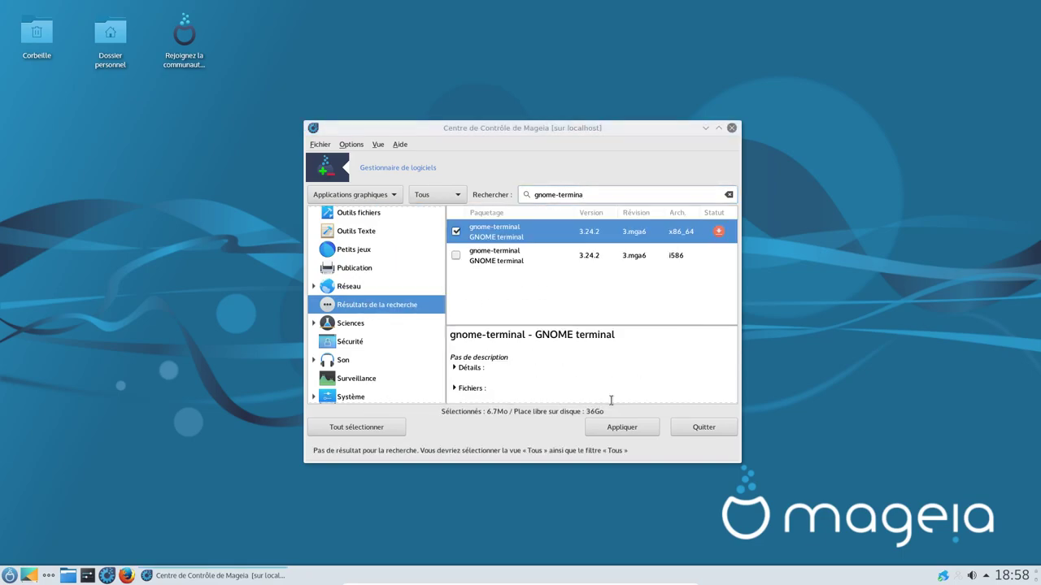
Step: Attempt to install the three packages; cancel the Core Release medium request and dismiss the failure
click(693, 433)
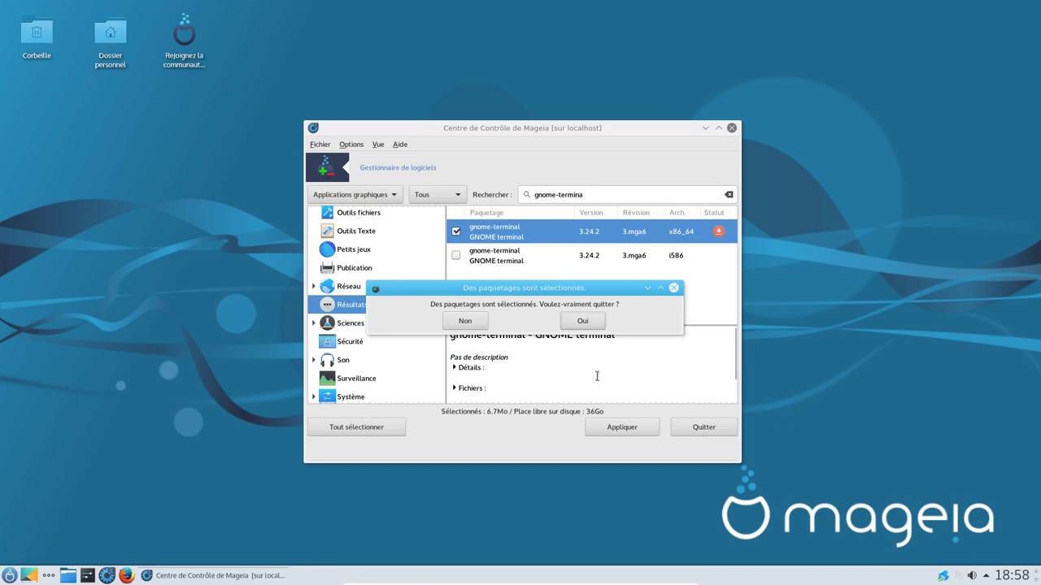
click(464, 321)
click(606, 426)
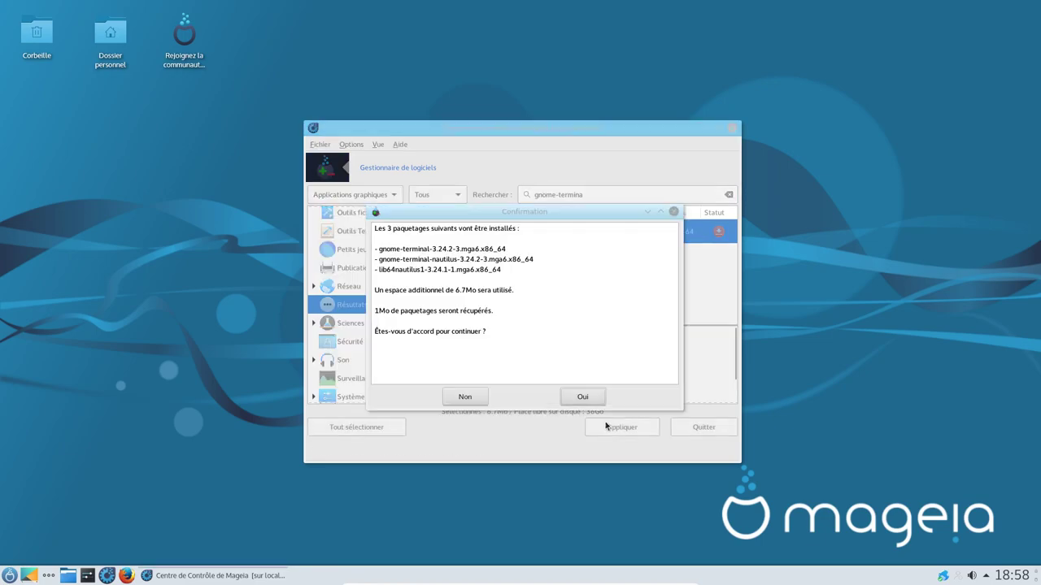
click(577, 396)
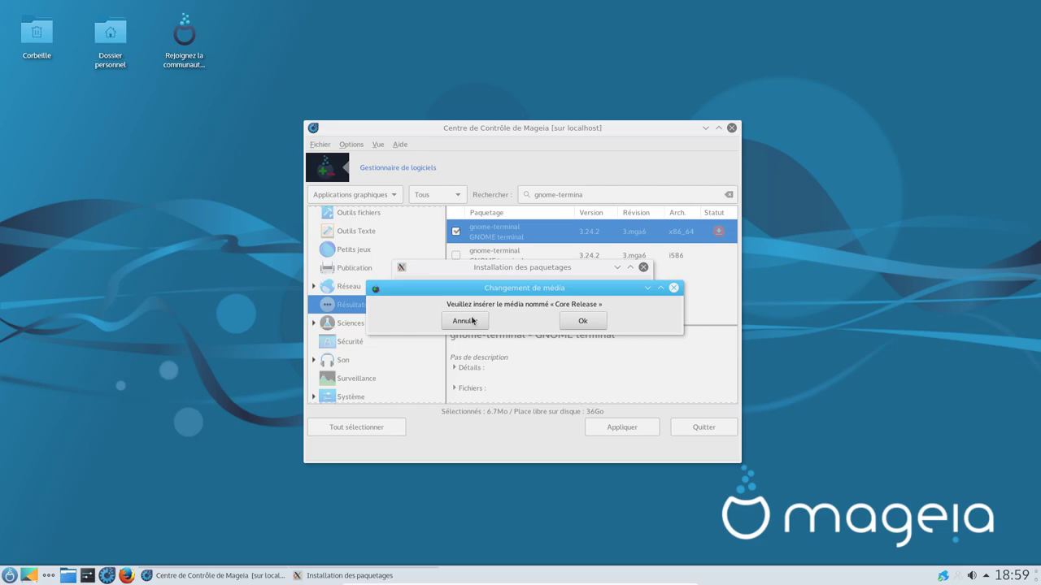
click(467, 320)
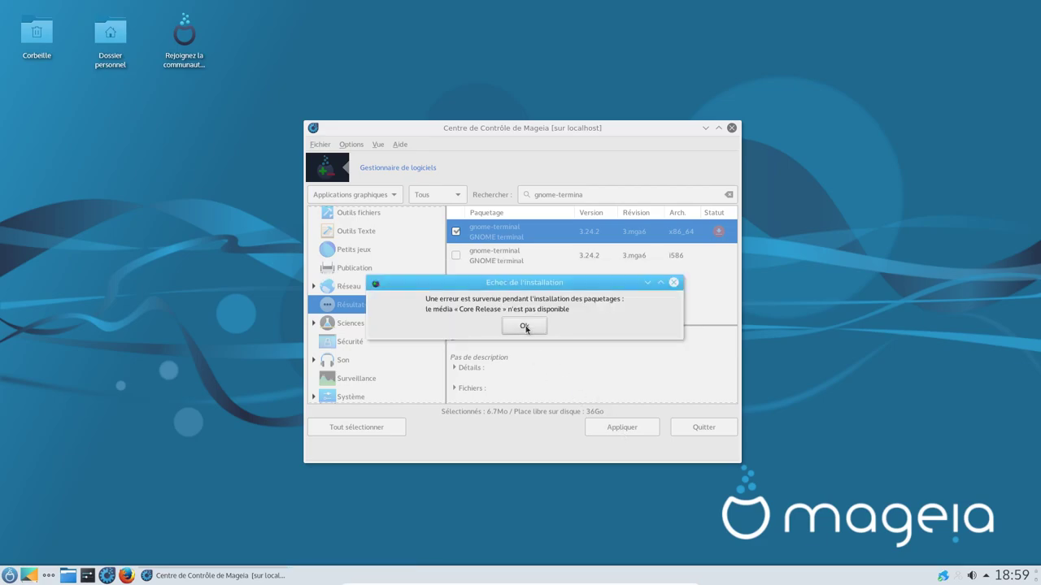
click(529, 328)
Step: Quit the package manager, disable the Cédérom Nonfree Release medium, and close the Control Center
click(320, 144)
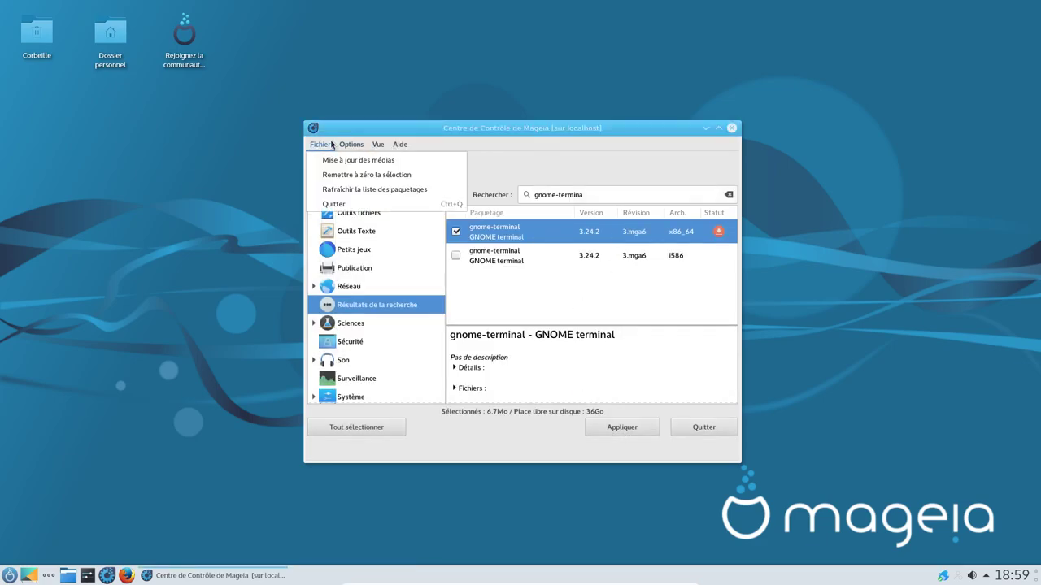
click(337, 203)
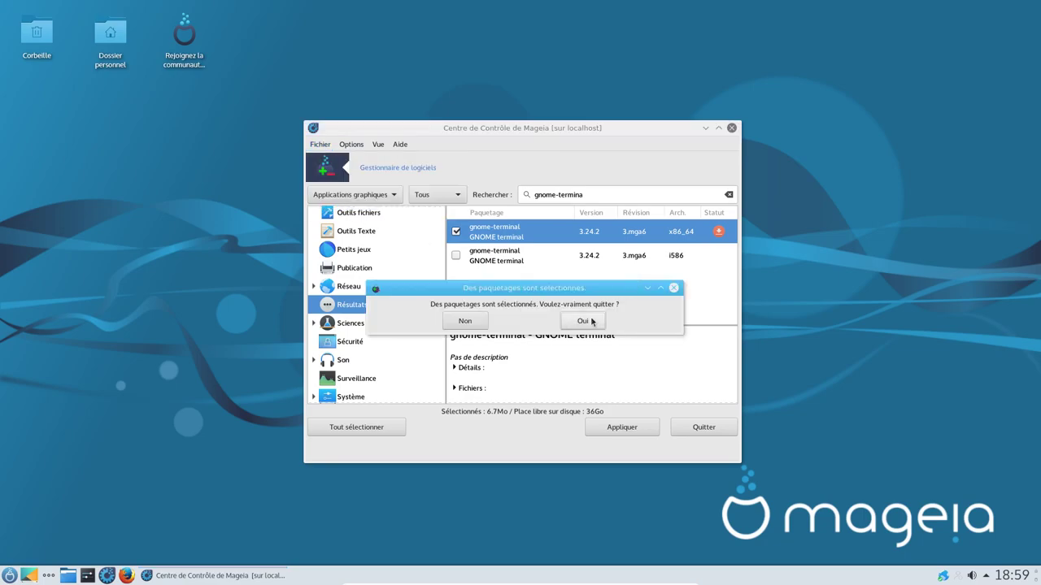
click(587, 322)
click(662, 257)
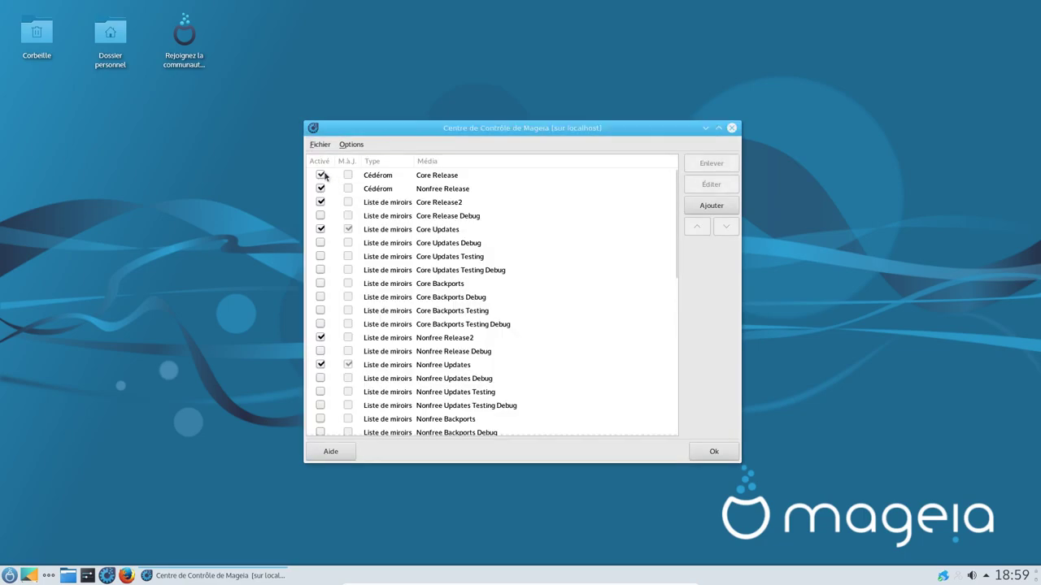
click(319, 189)
click(715, 443)
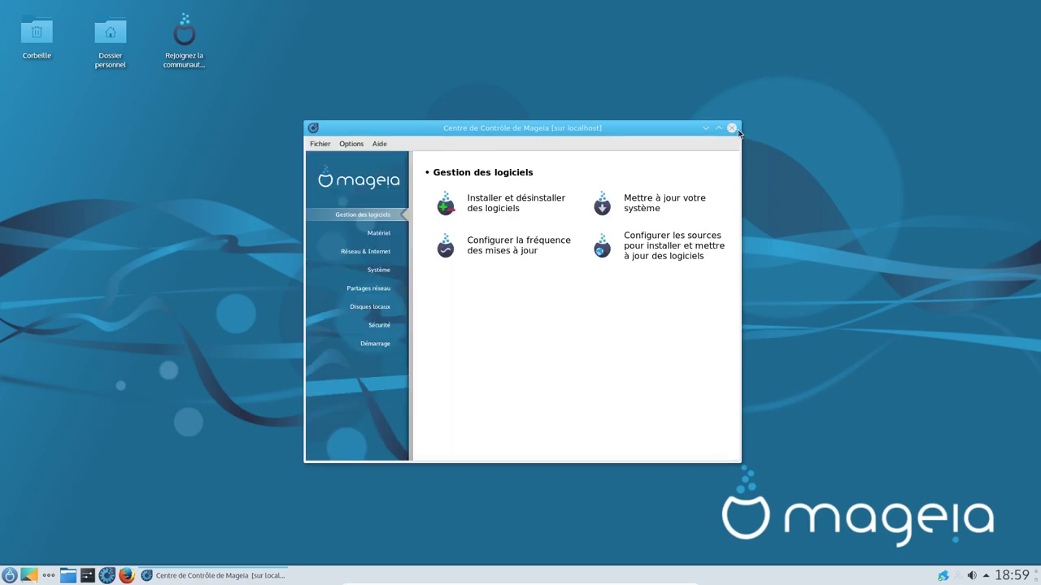
click(732, 129)
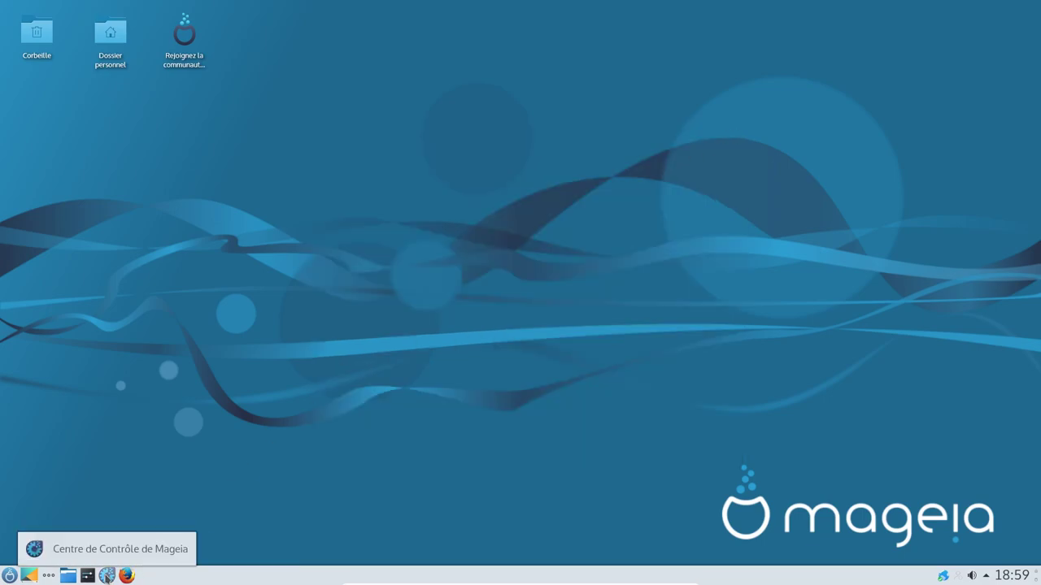
Step: Launch Firefox from the application launcher's Internet applications
click(101, 574)
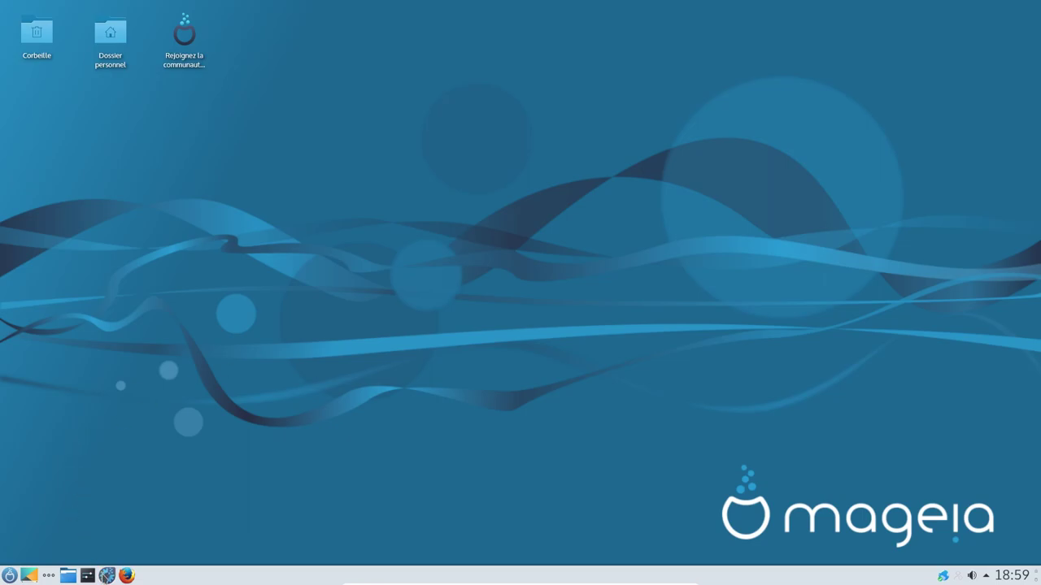
click(10, 575)
mouse_move(97, 423)
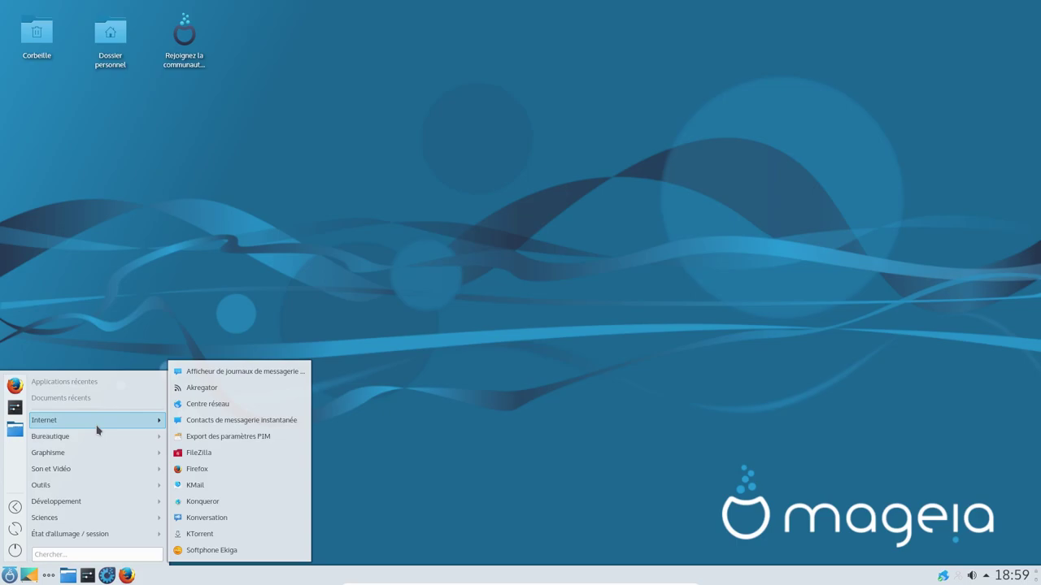
click(227, 474)
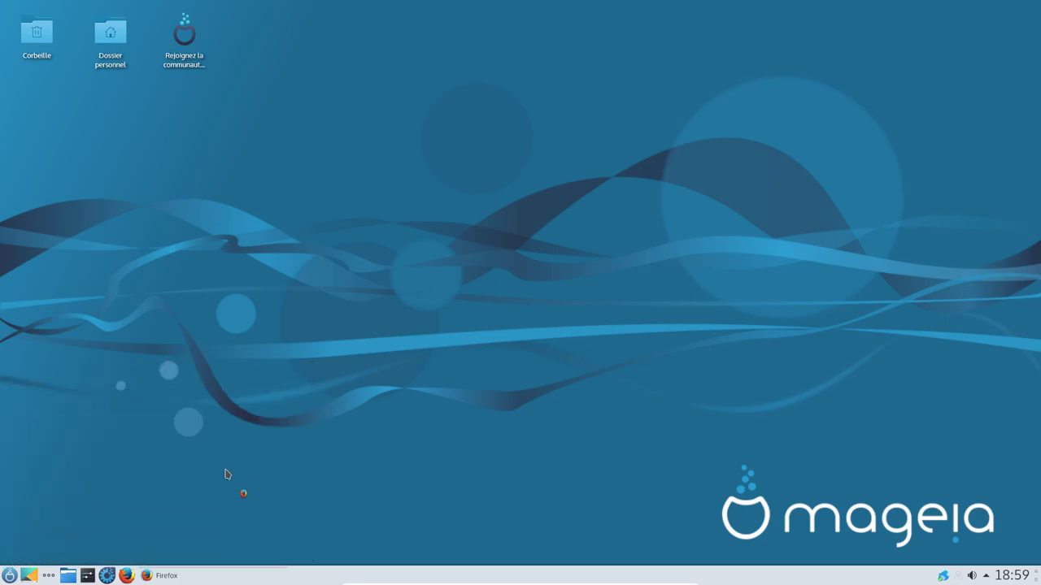
click(10, 574)
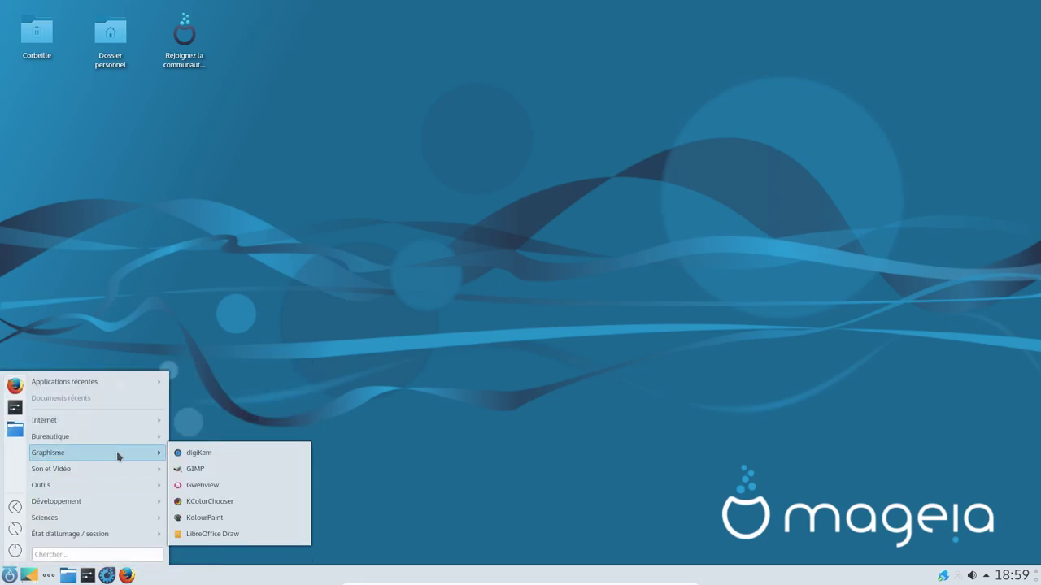
mouse_move(130, 424)
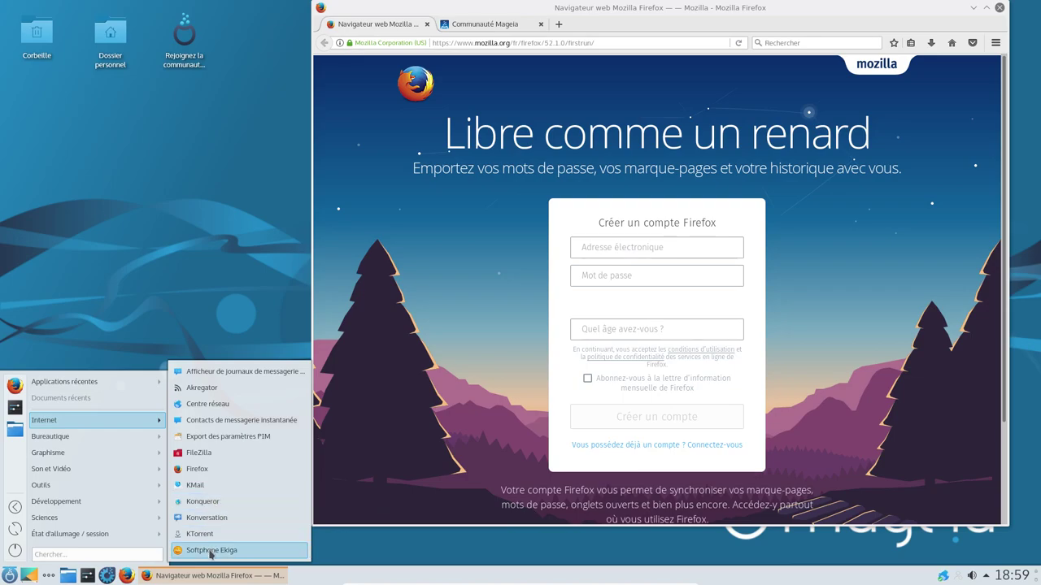
Step: Launch FileZilla, check Firefox's version (ESR 52.1.0) in About Firefox, then minimize Firefox
click(230, 452)
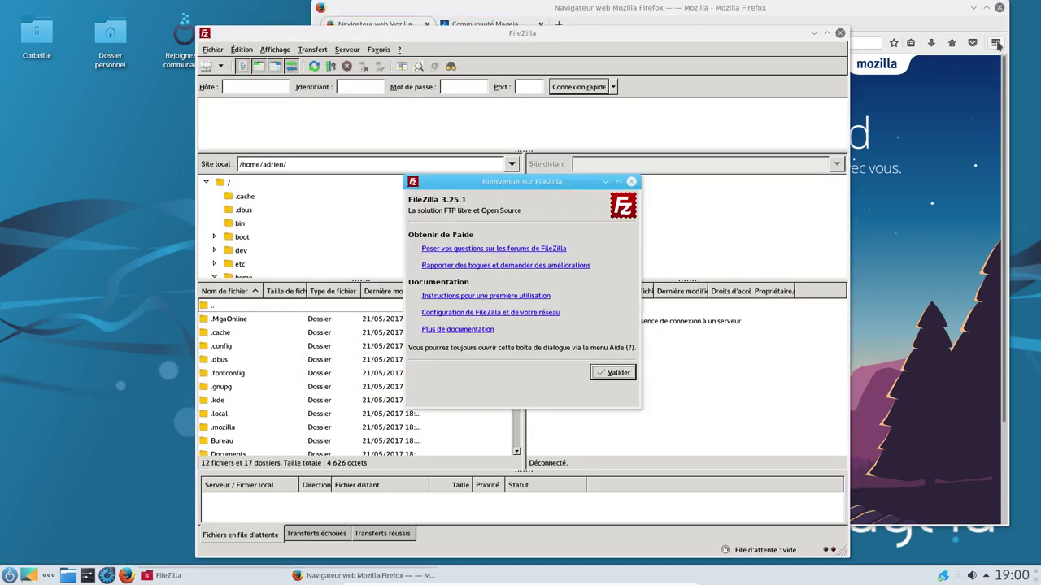
click(996, 43)
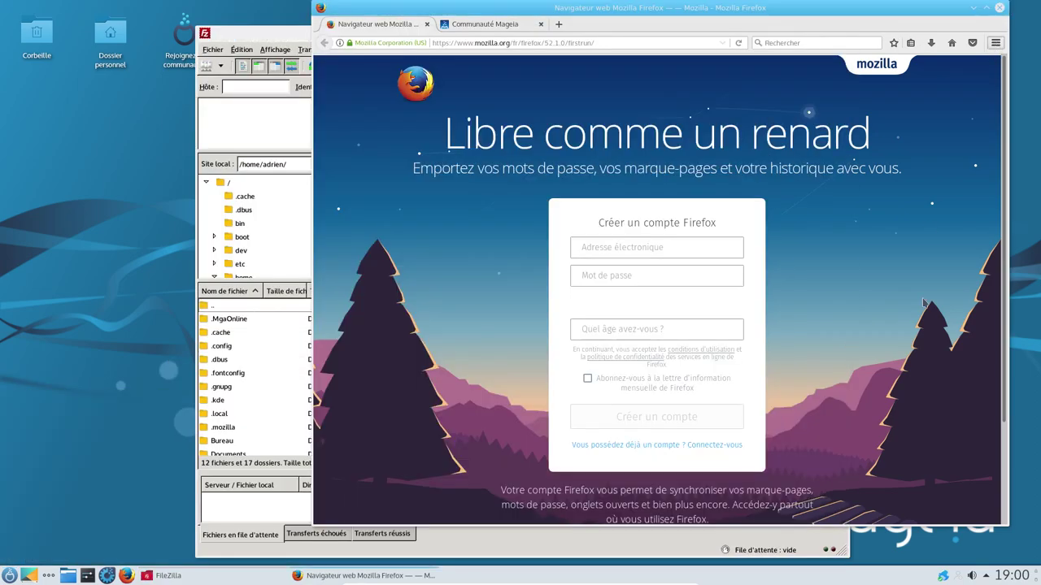
click(964, 319)
click(903, 268)
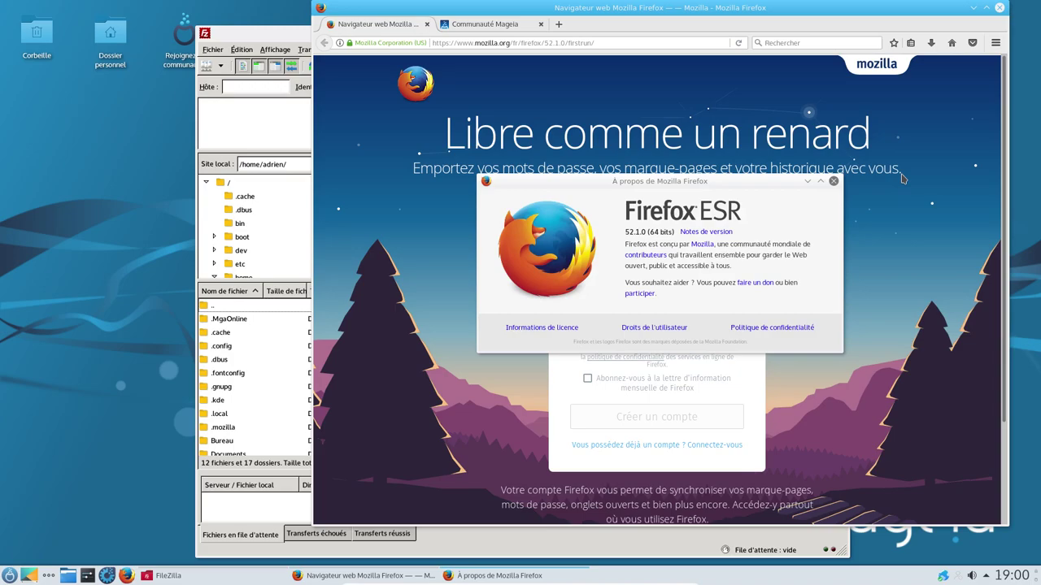
click(833, 185)
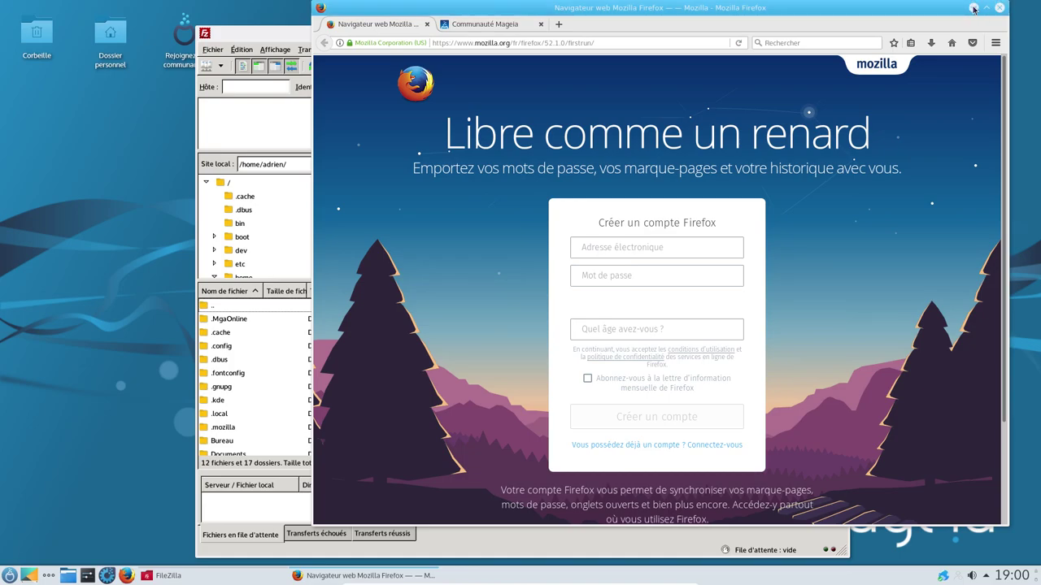
click(973, 8)
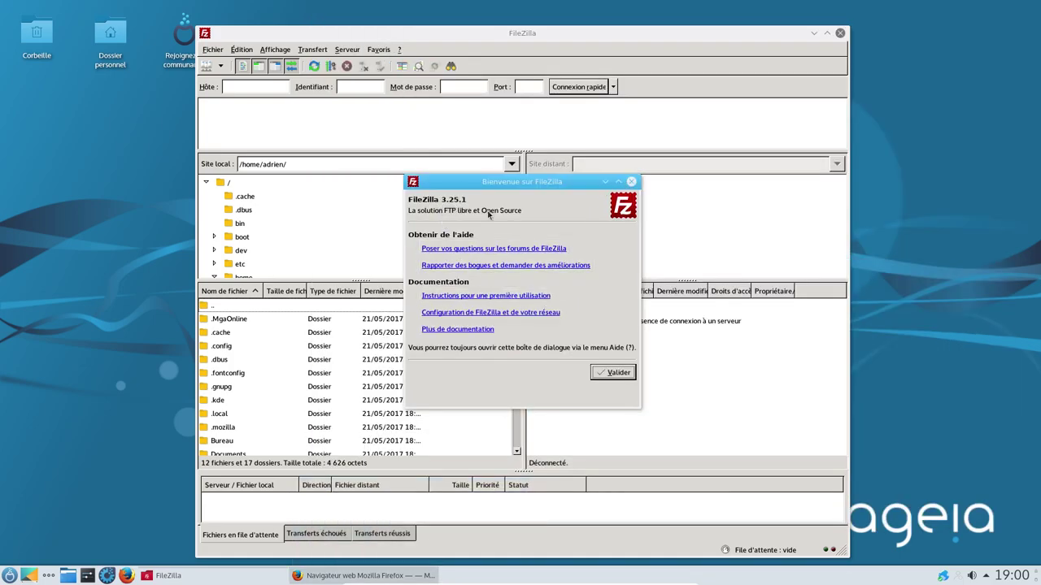
Step: Close FileZilla's welcome dialog and look through its Affichage menu
click(613, 372)
click(276, 50)
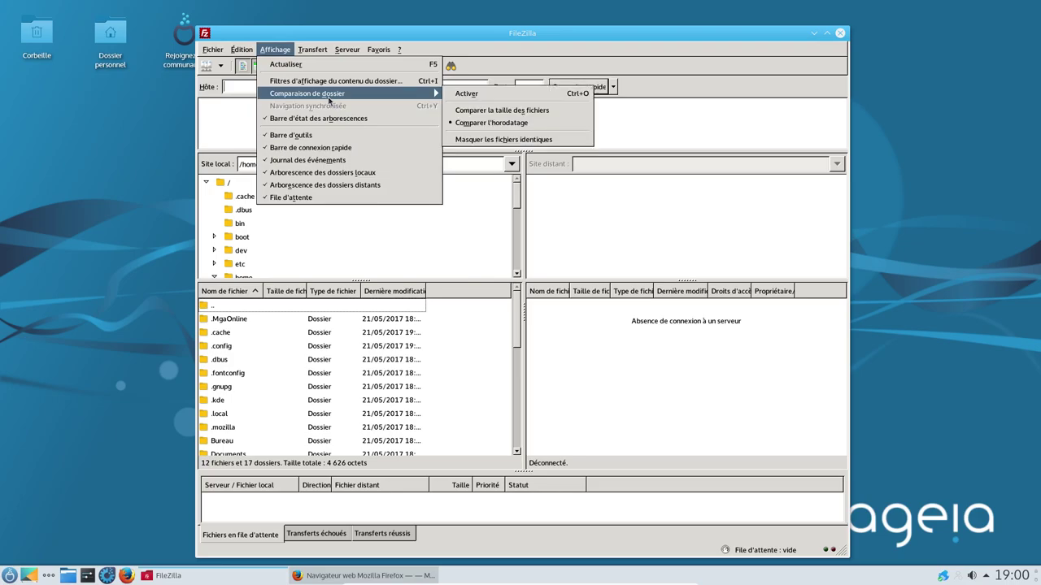
click(107, 52)
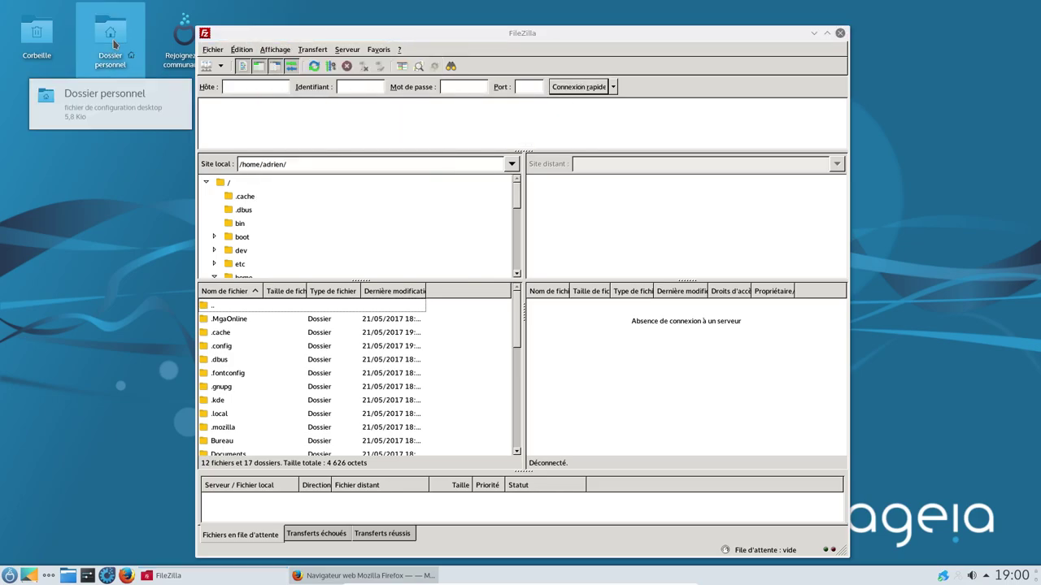
Step: Open the home folder in Dolphin and browse FileZilla's Serveur menu
click(114, 45)
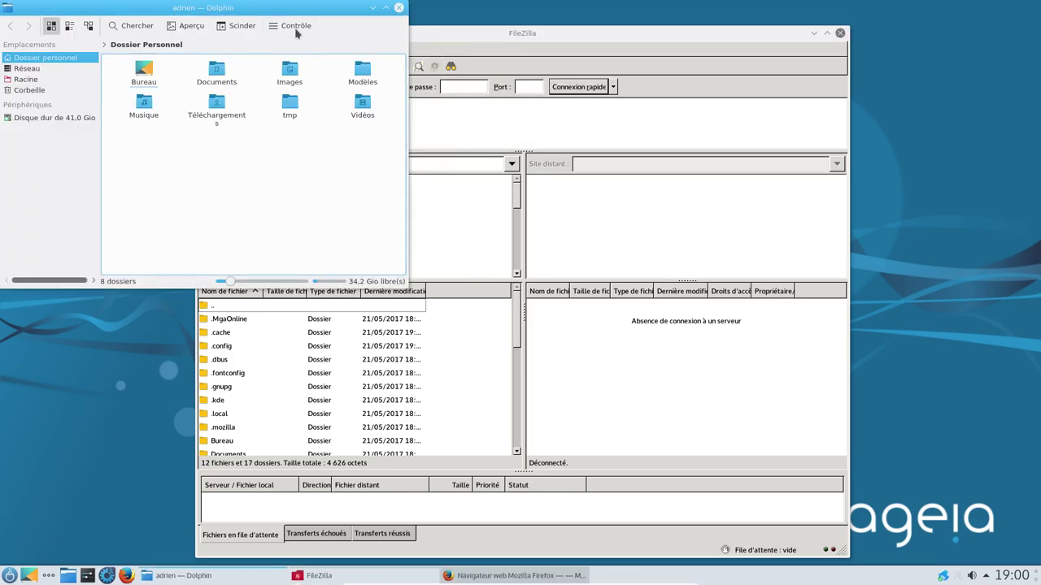
click(298, 31)
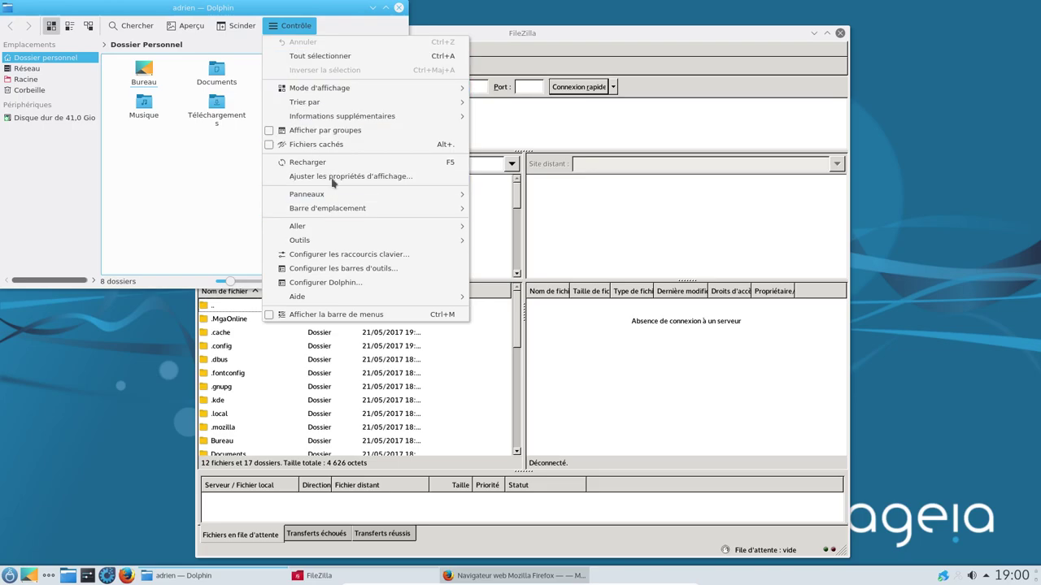
click(386, 62)
key(alt+Tab)
click(356, 52)
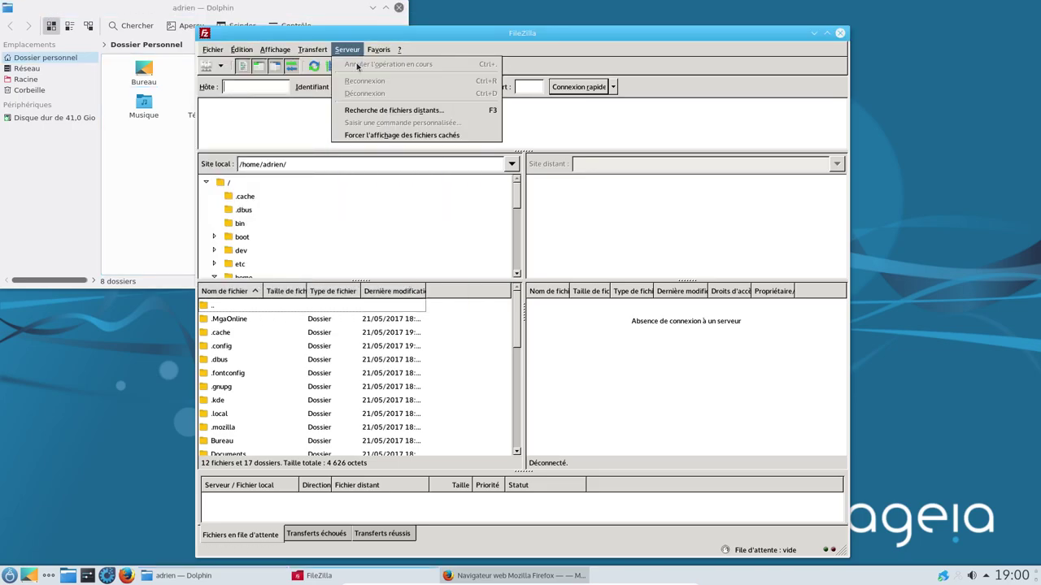
click(378, 48)
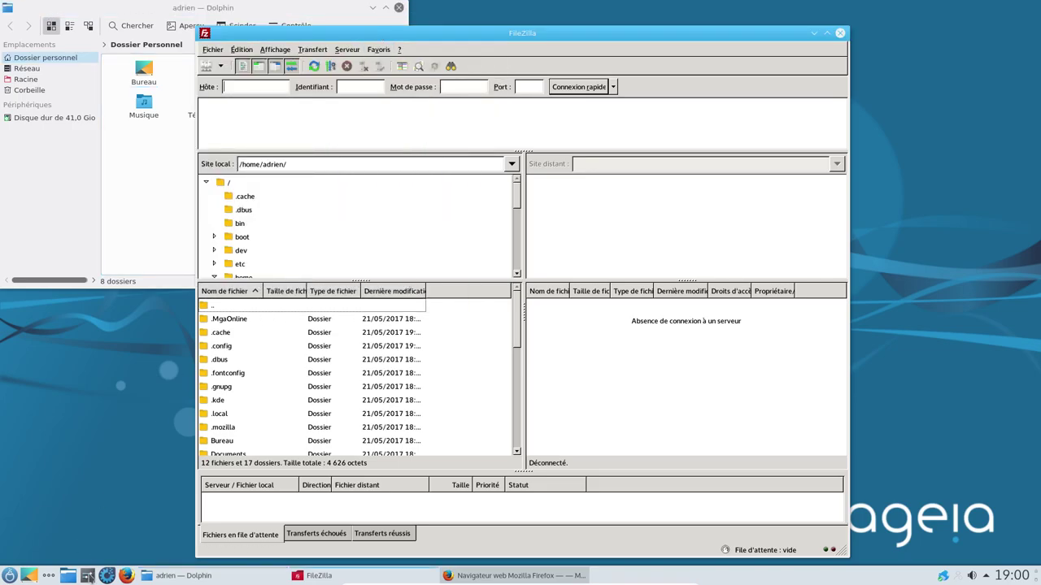
click(88, 576)
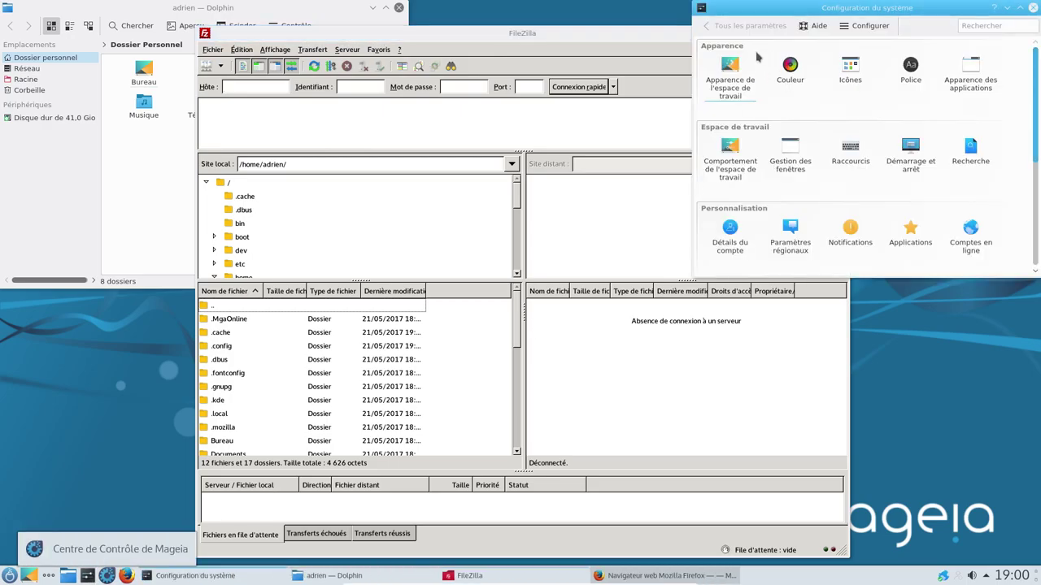
Step: Enlarge and reposition System Settings, then show the GNOME (GTK) application style page
drag(694, 277, 341, 393)
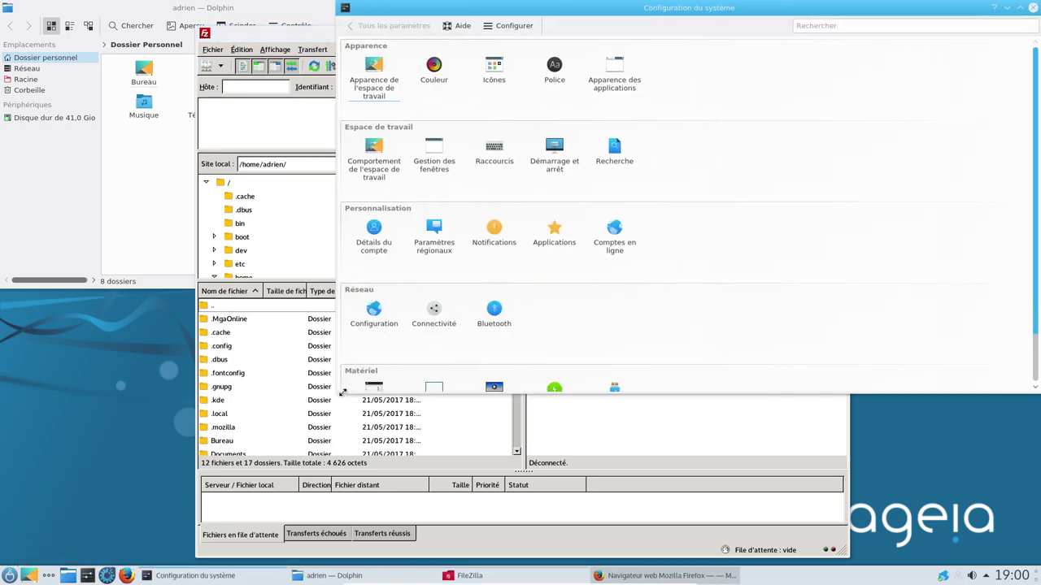
drag(528, 12, 468, 57)
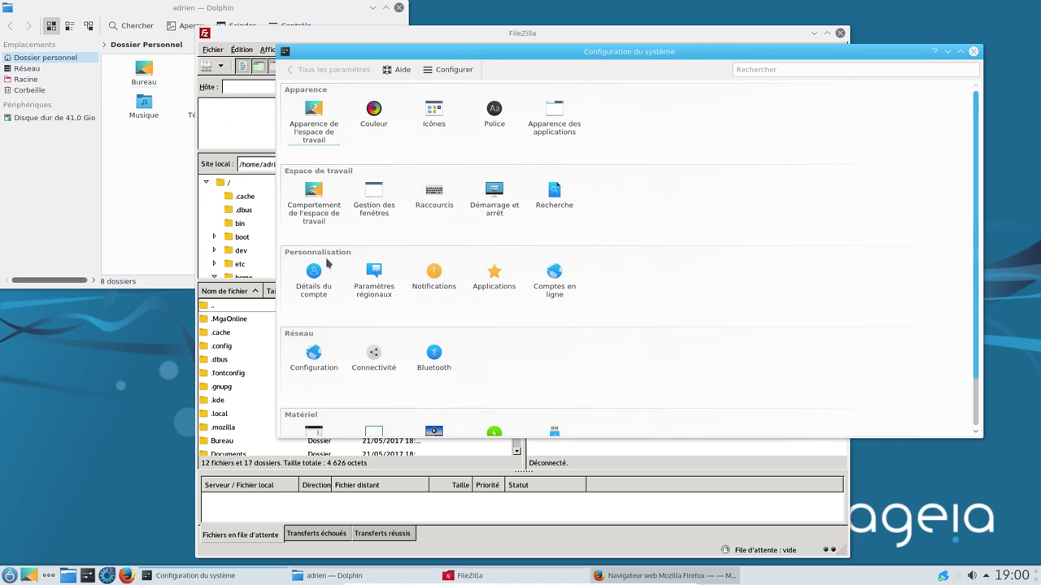
click(561, 118)
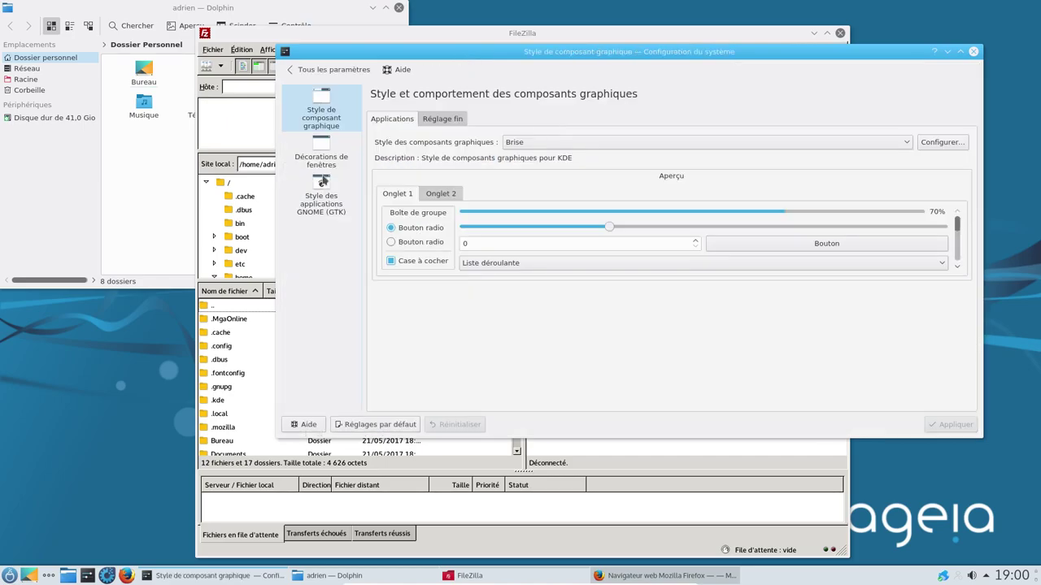
click(322, 199)
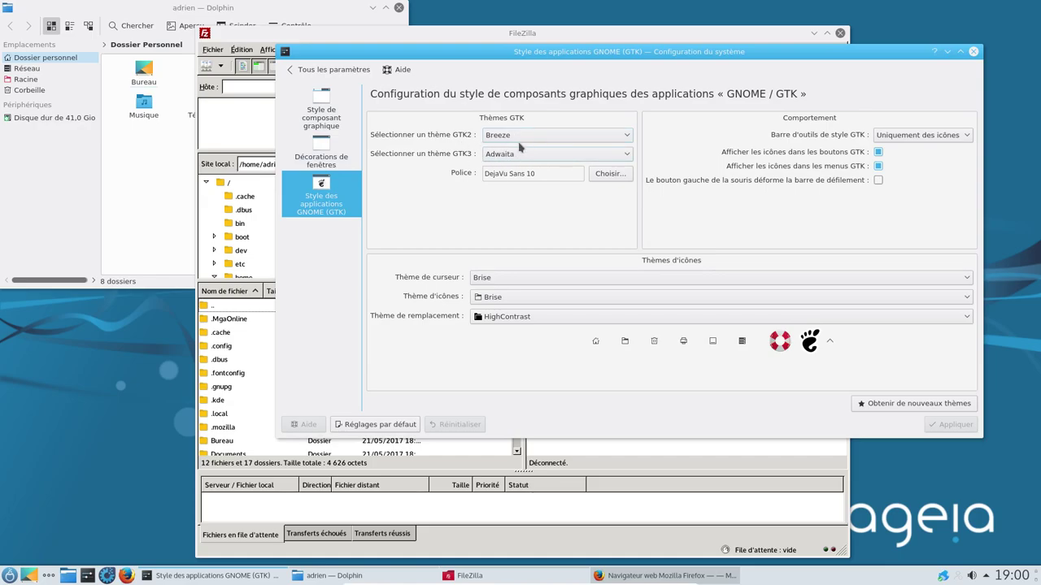
click(216, 50)
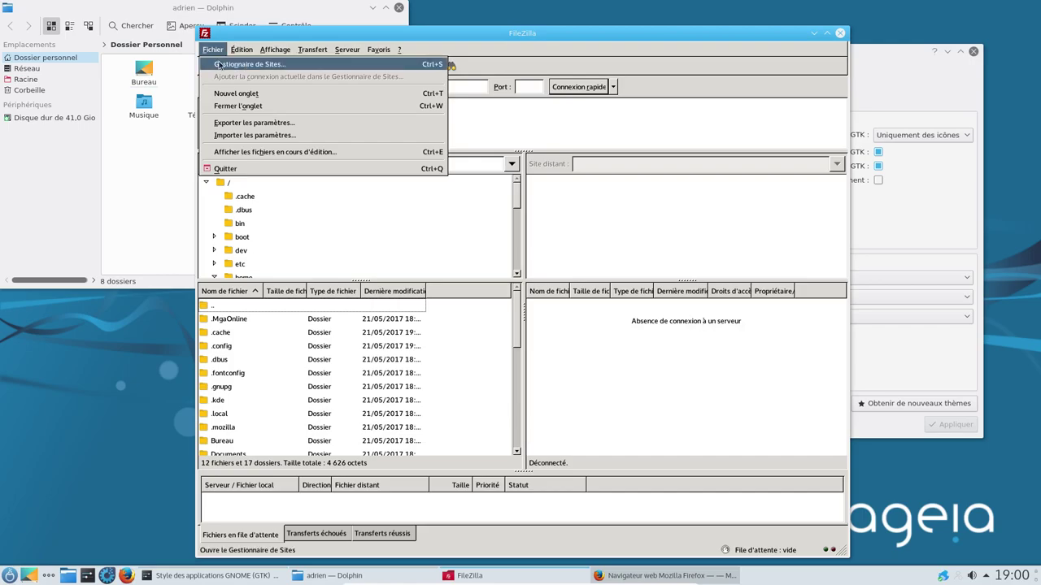
Step: View FileZilla's About information, then quit FileZilla
click(412, 126)
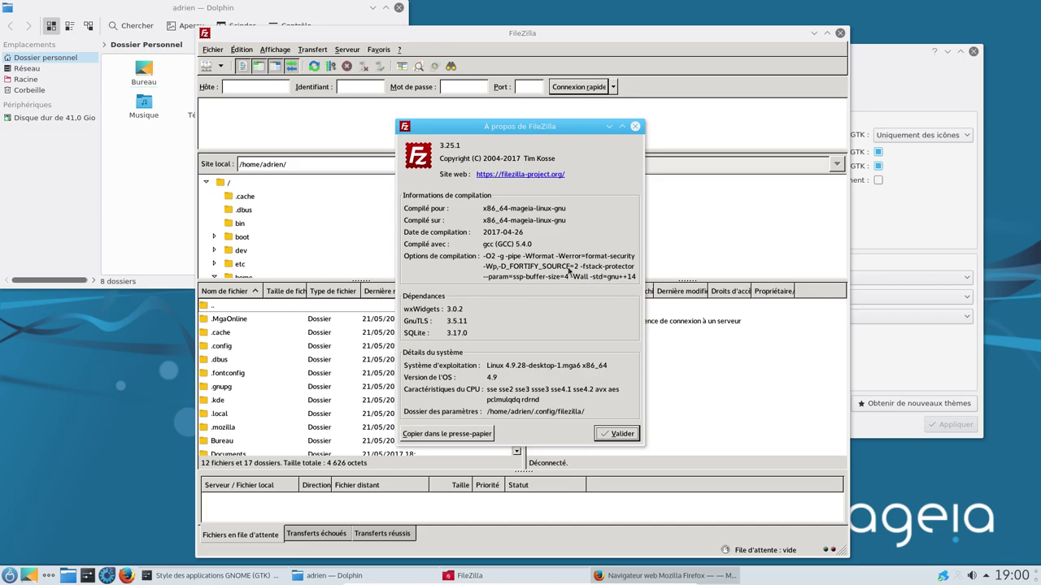
click(622, 434)
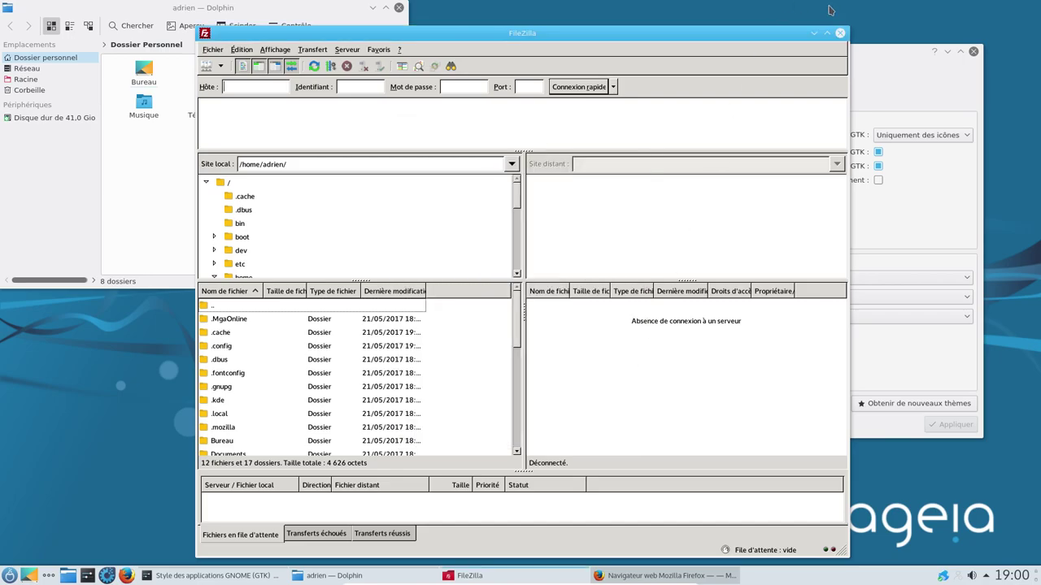
click(839, 33)
Step: Set the GTK2 theme to Breeze-Dark
click(513, 135)
click(509, 159)
click(513, 156)
Step: Apply Breeze as the GTK3 theme, revert GTK2 to Breeze, apply, and close System Settings
click(496, 190)
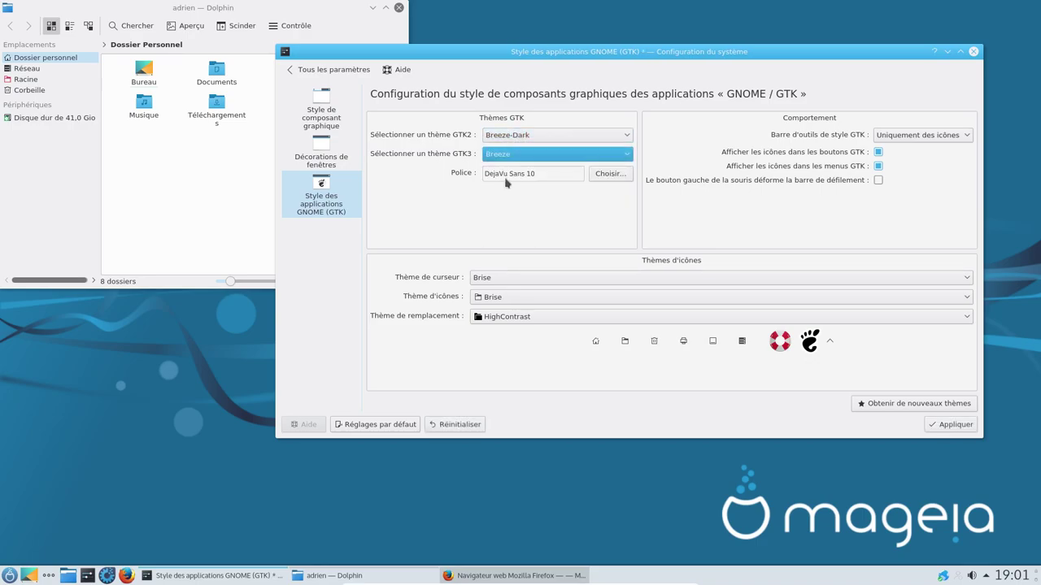
click(952, 426)
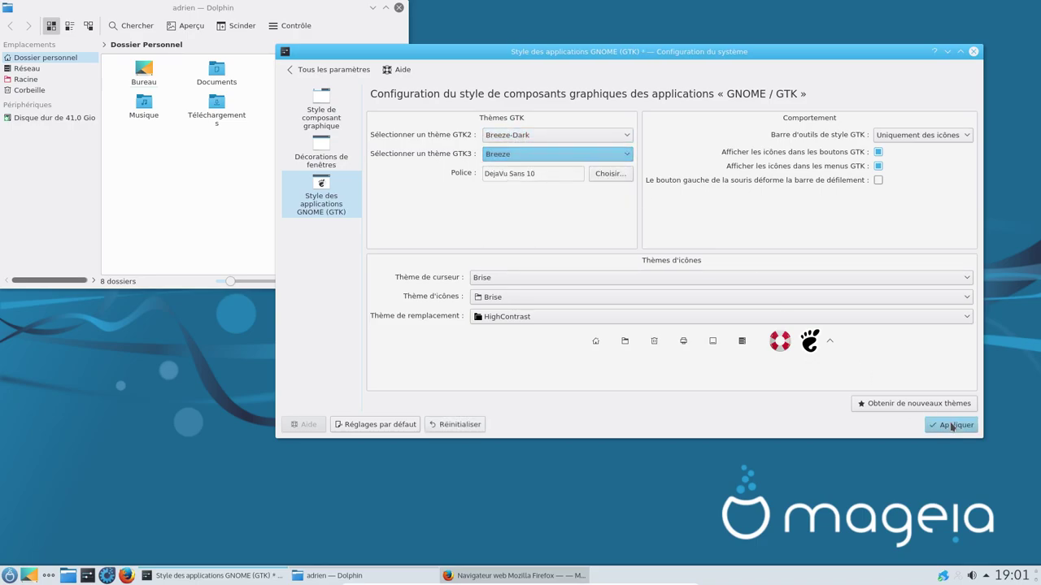
click(536, 139)
click(521, 149)
click(948, 424)
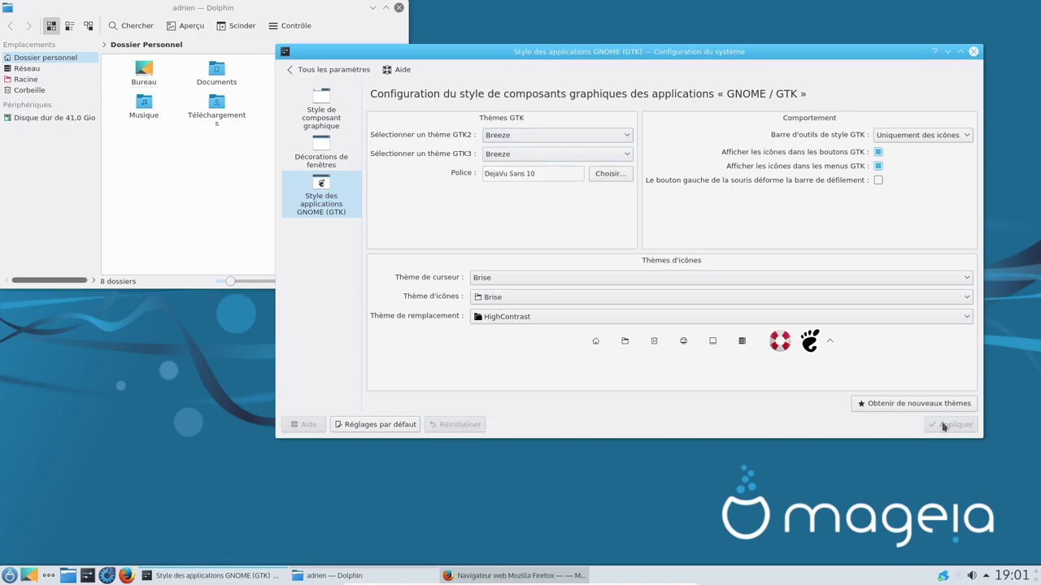
click(973, 52)
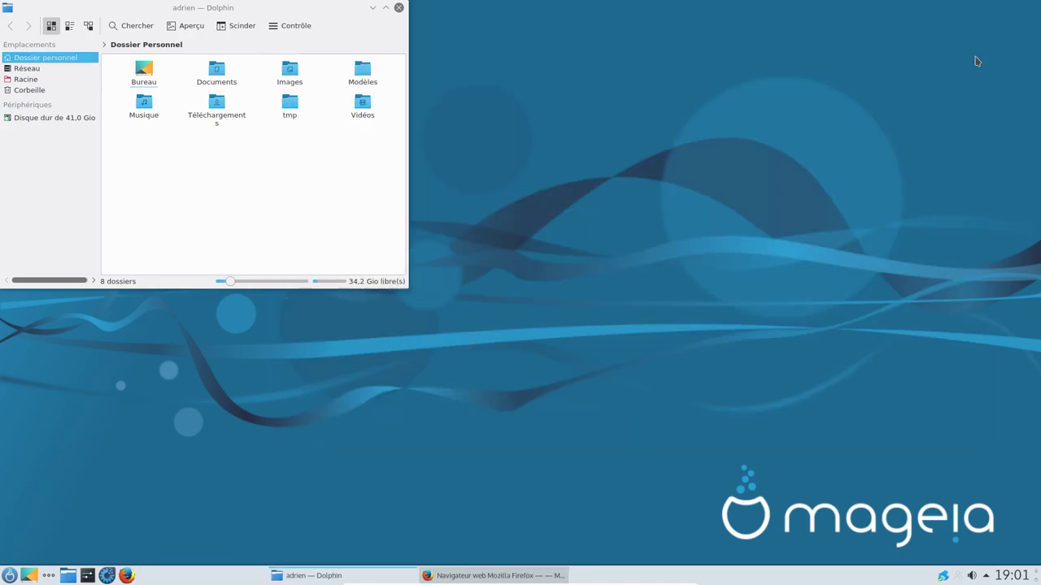
Step: Relaunch FileZilla from the launcher's Internet applications
click(10, 574)
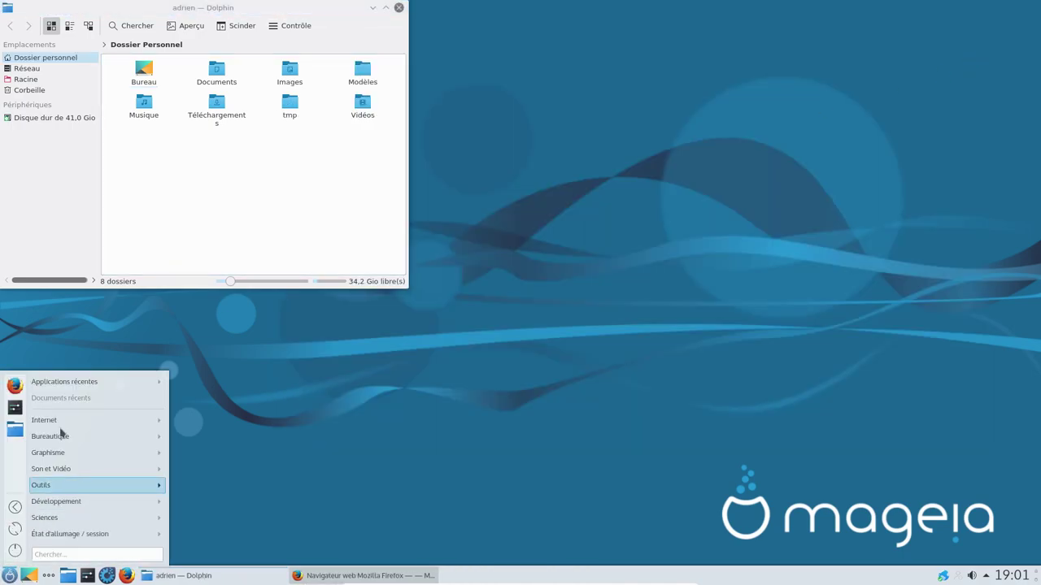
mouse_move(149, 383)
click(204, 382)
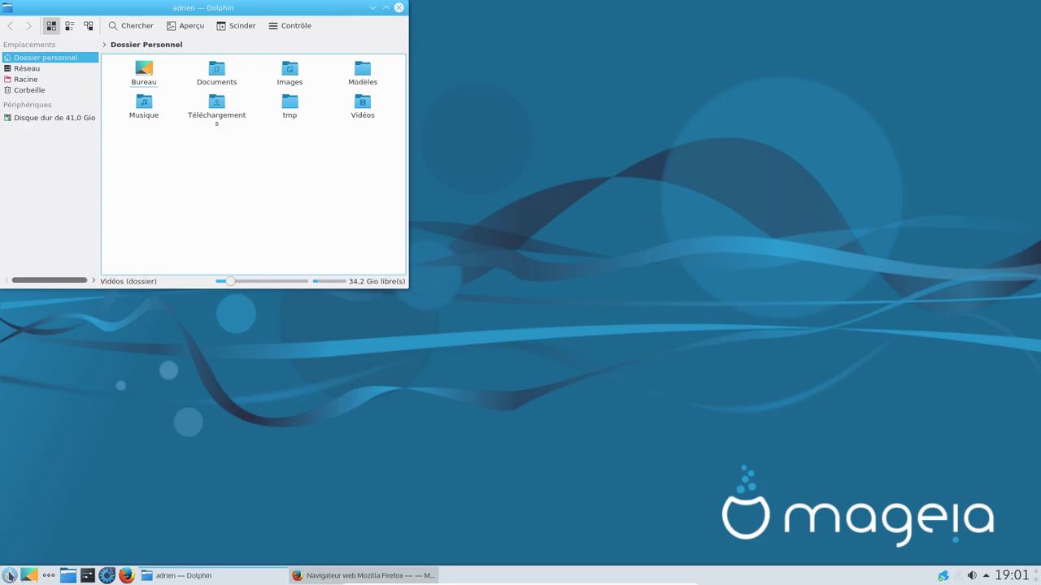
click(9, 575)
mouse_move(92, 429)
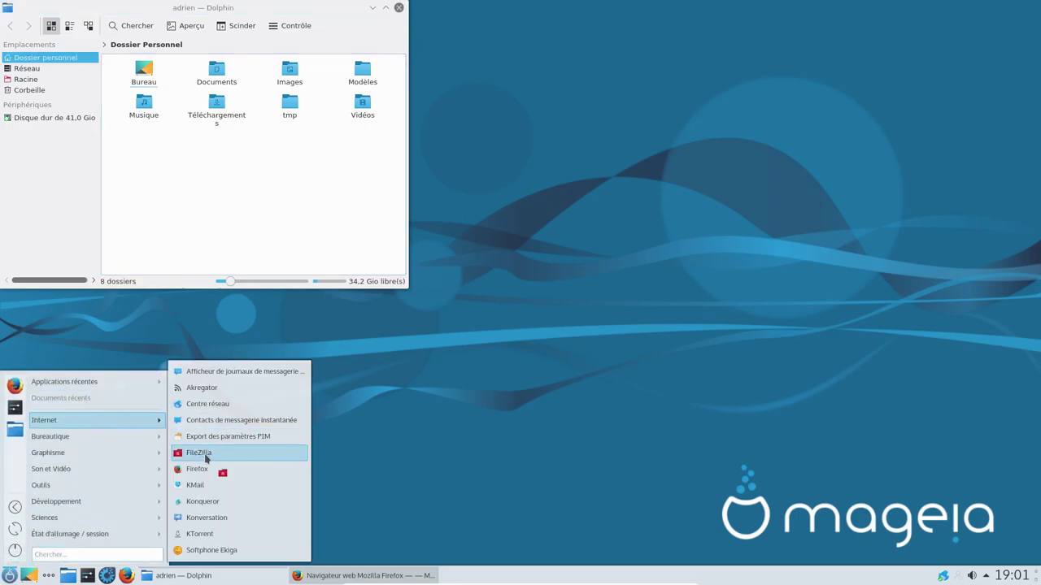
click(205, 453)
Step: Browse FileZilla's Serveur, Édition and Affichage menus, then quit via Fichier > Quitter
click(342, 48)
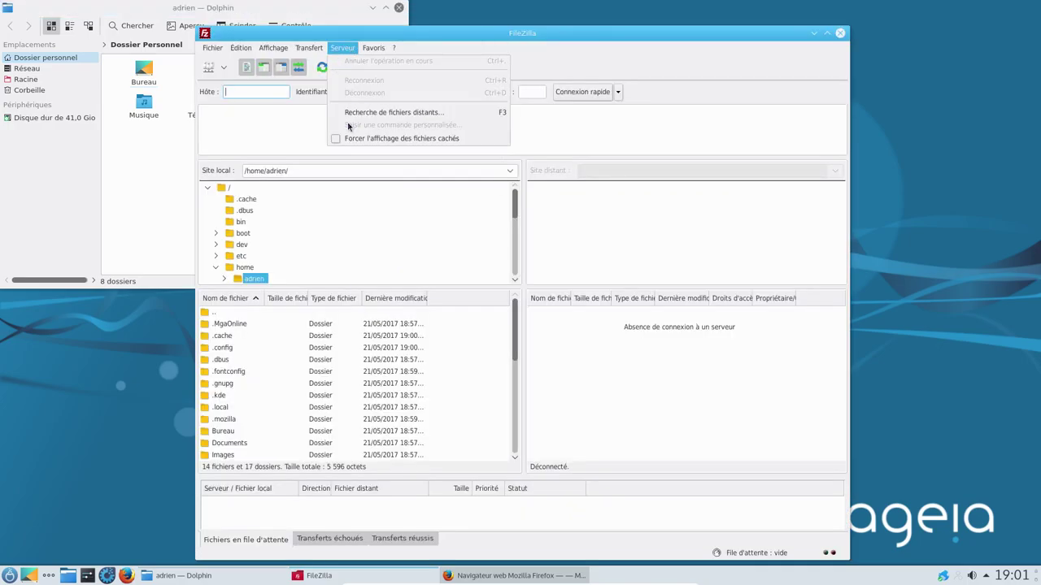
mouse_move(376, 47)
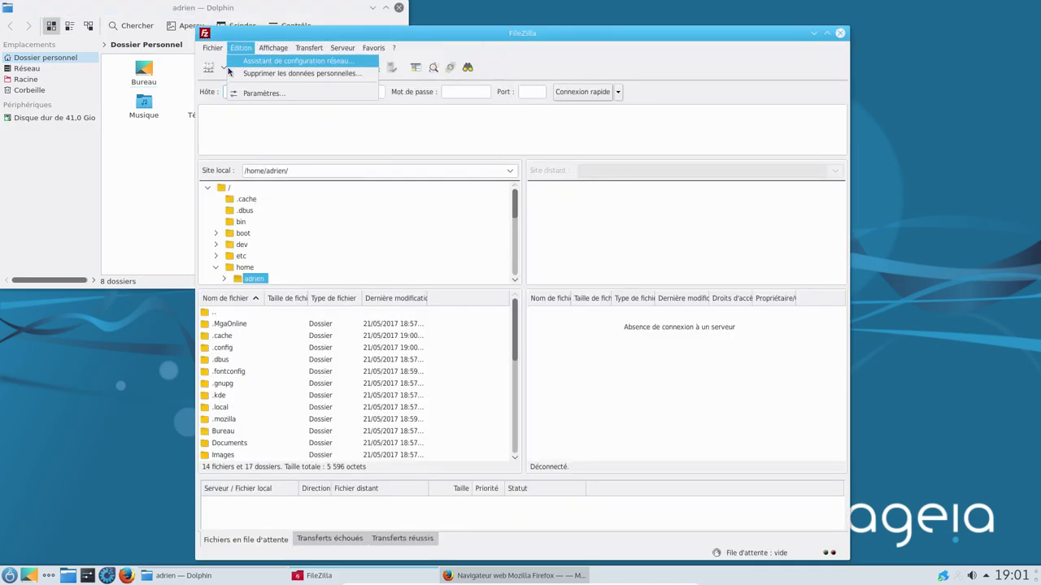
mouse_move(274, 48)
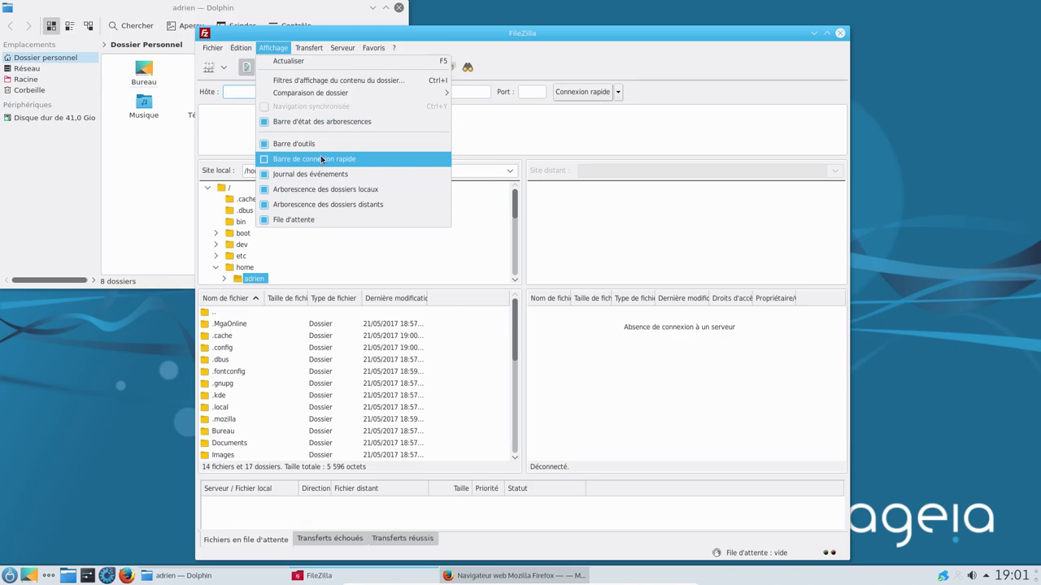
mouse_move(213, 47)
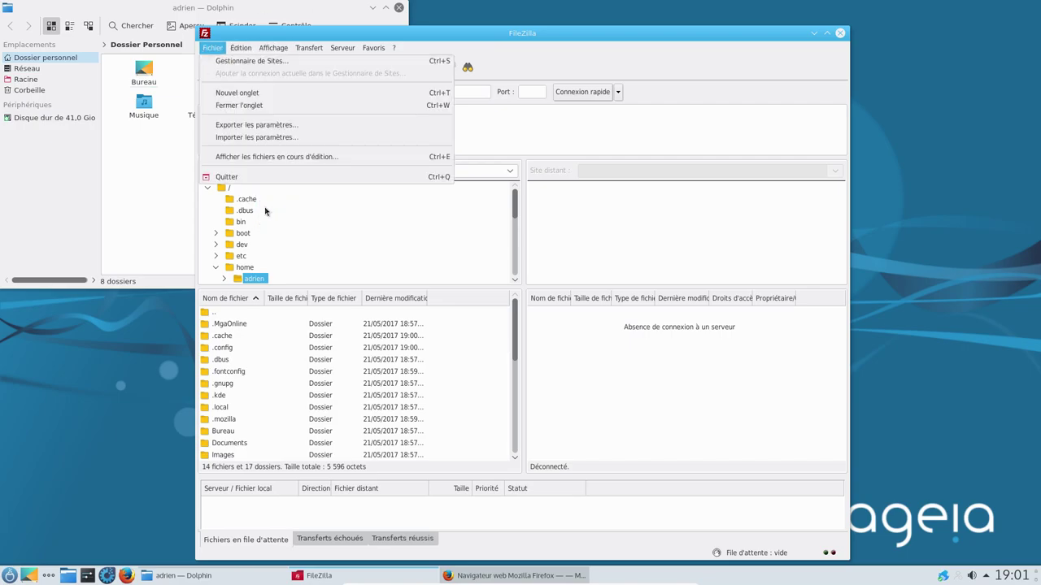
click(309, 178)
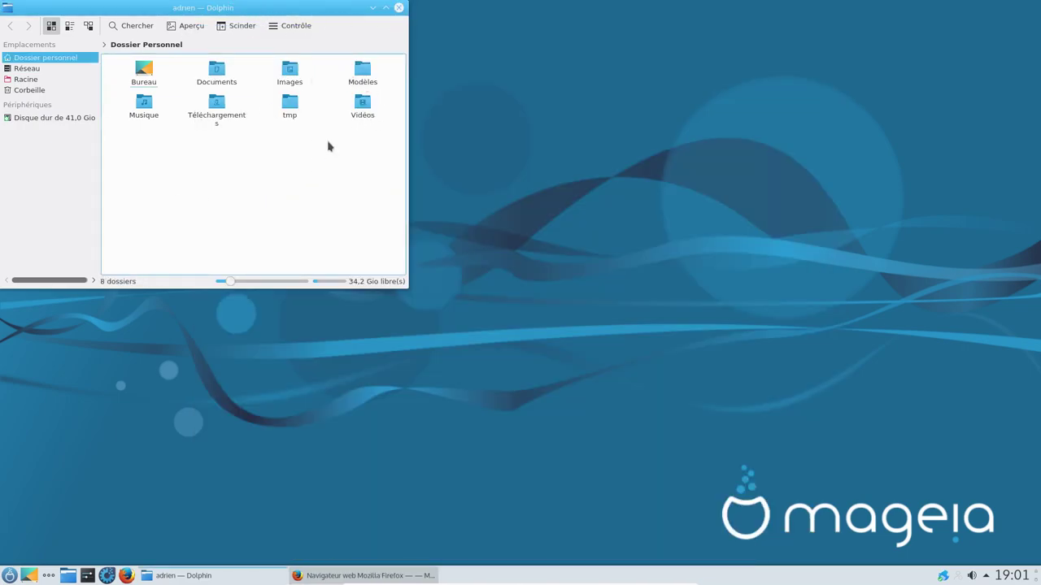
Step: Centre and minimize Dolphin, then launch LibreOffice Impress from the Bureautique menu
drag(280, 17, 517, 126)
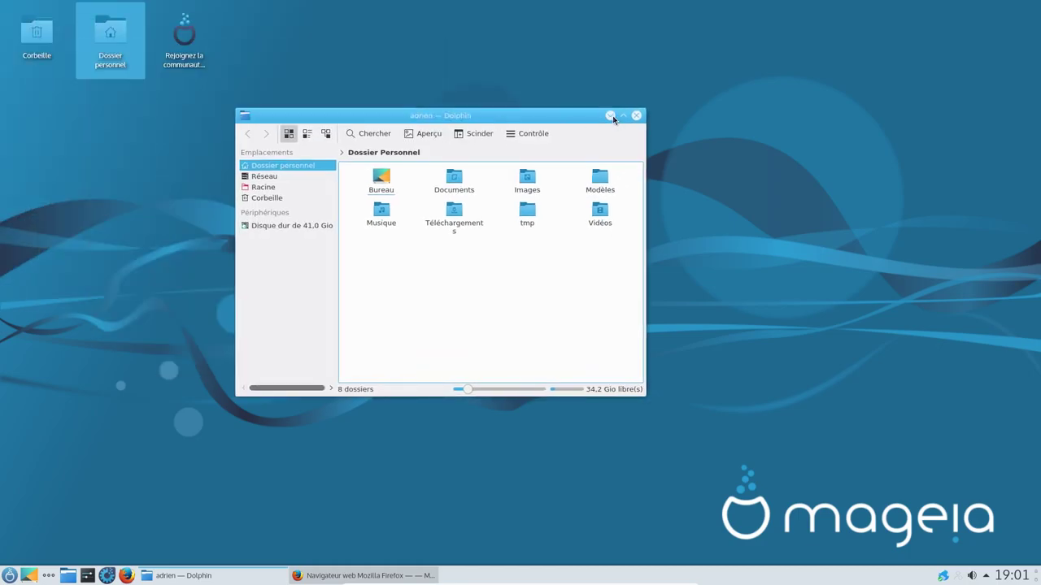
click(610, 115)
click(10, 576)
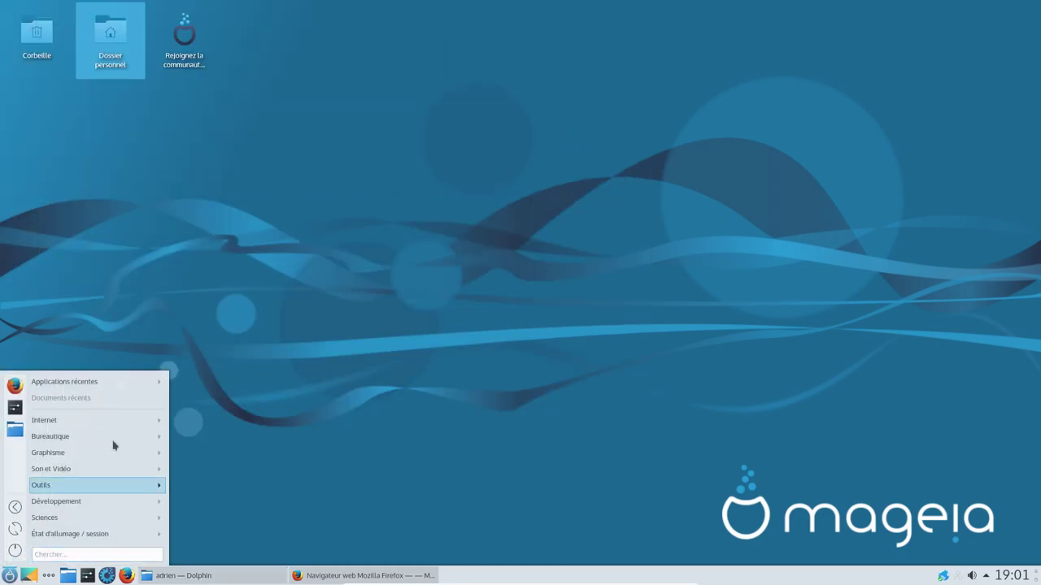
mouse_move(98, 437)
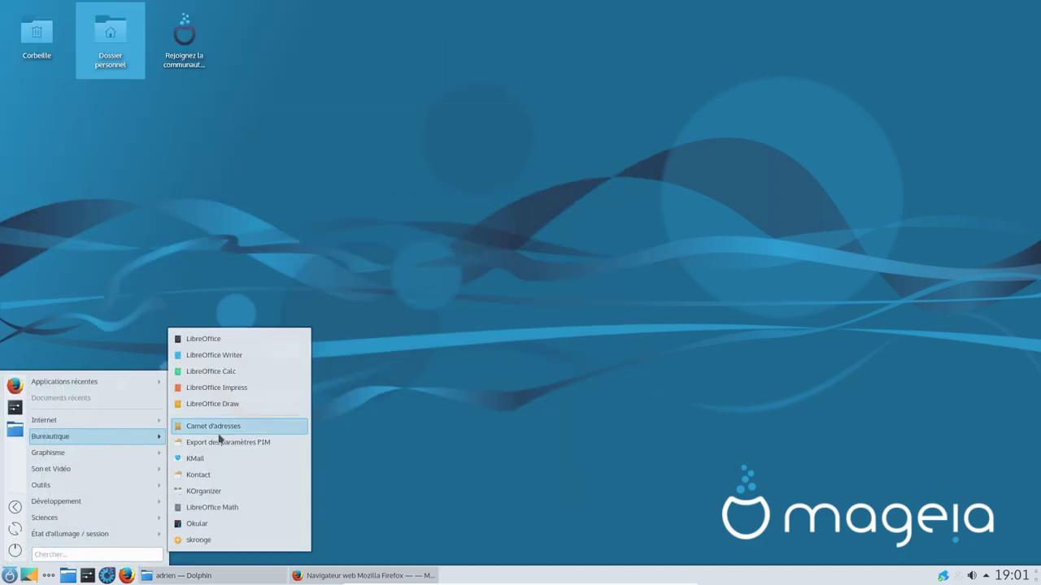
click(253, 392)
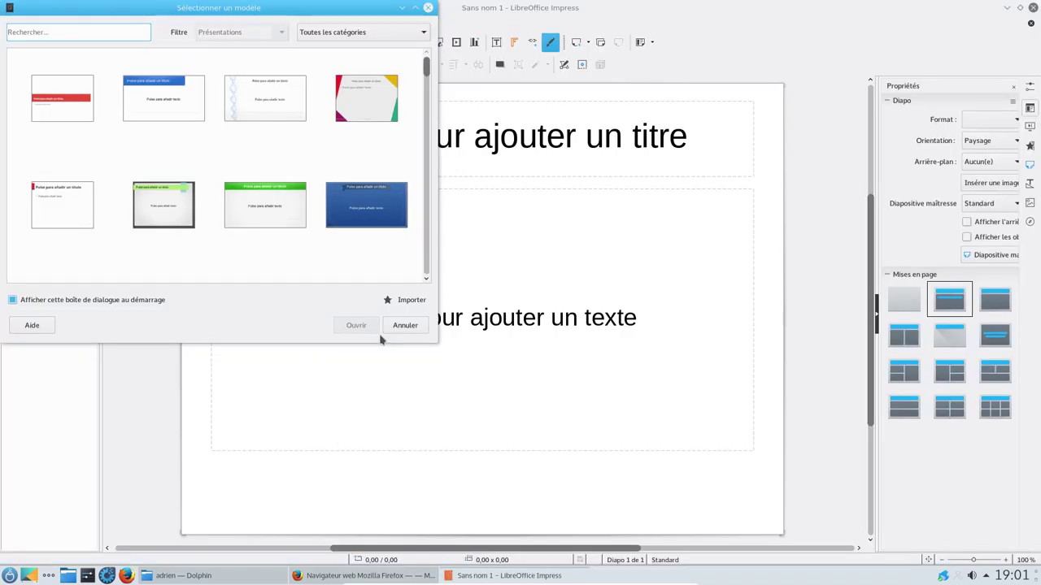
Step: Create a presentation from the Inspiration template, check the 5.3.3.2 About box, then close Impress
click(147, 204)
click(356, 325)
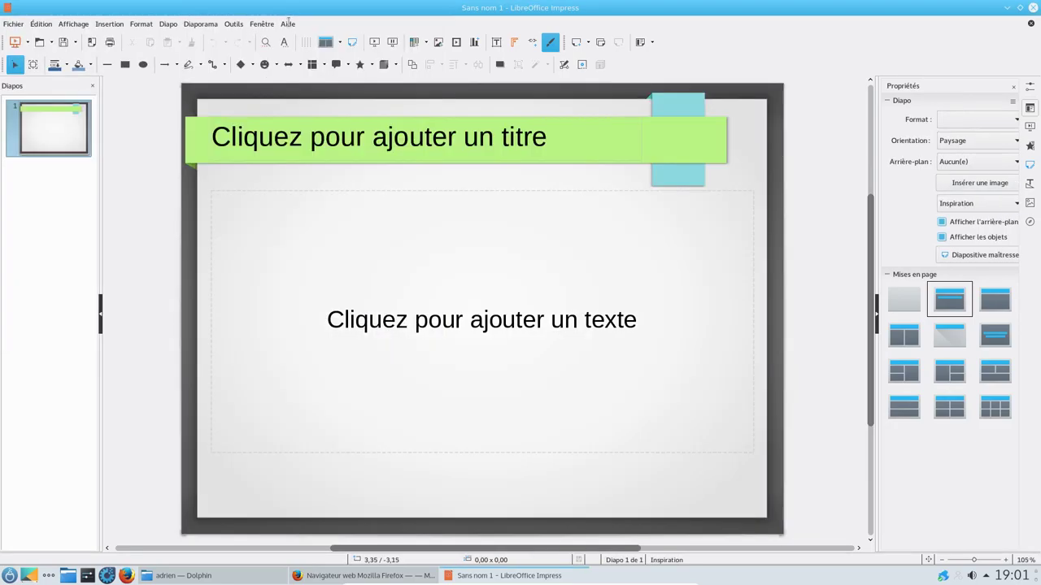
click(288, 23)
click(316, 152)
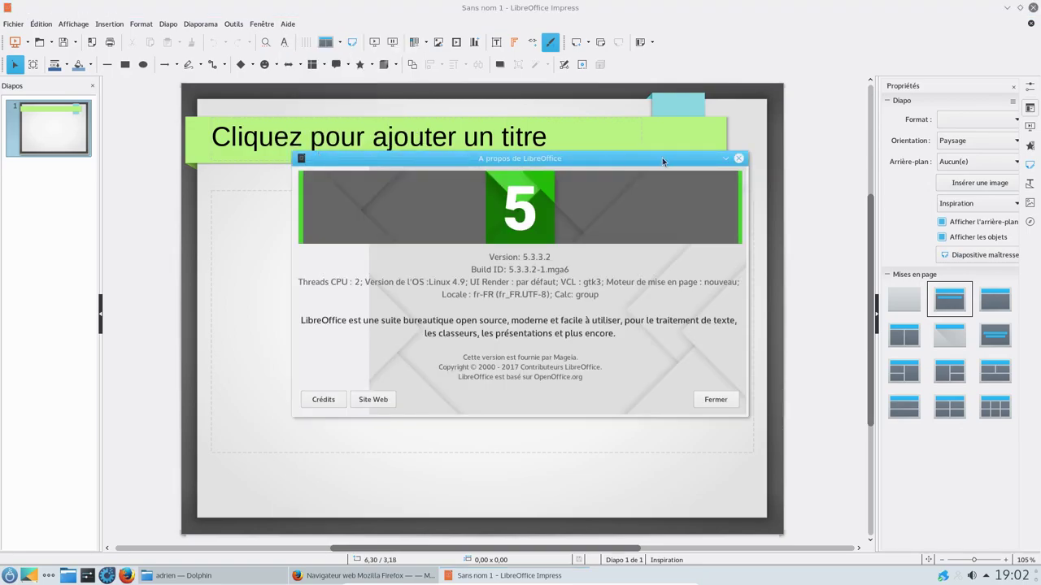
click(709, 400)
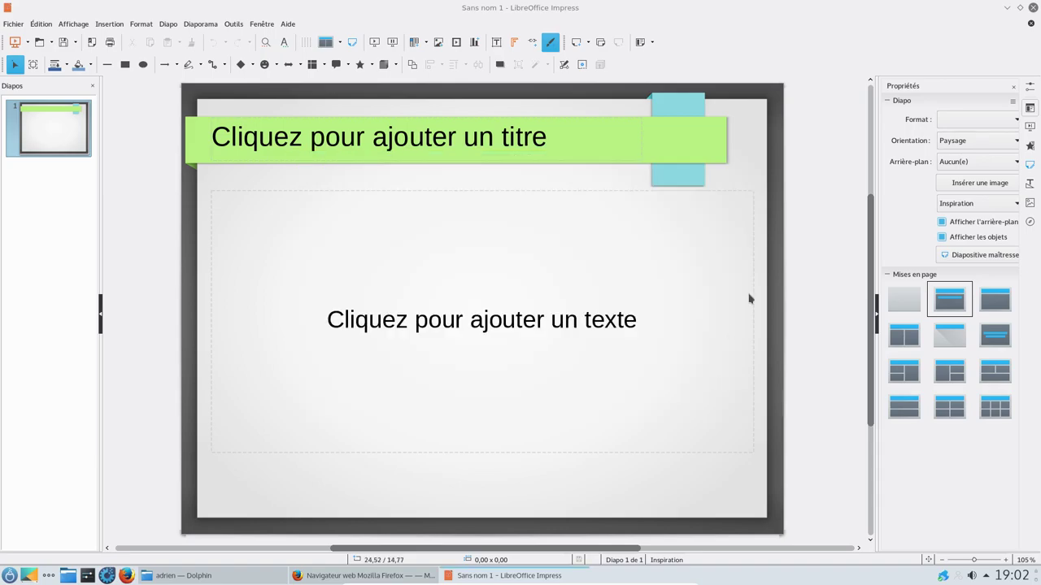
click(1031, 8)
Step: Launch Skrooge from Bureautique, dismiss the tip of the day, and resize its window
click(9, 575)
mouse_move(91, 436)
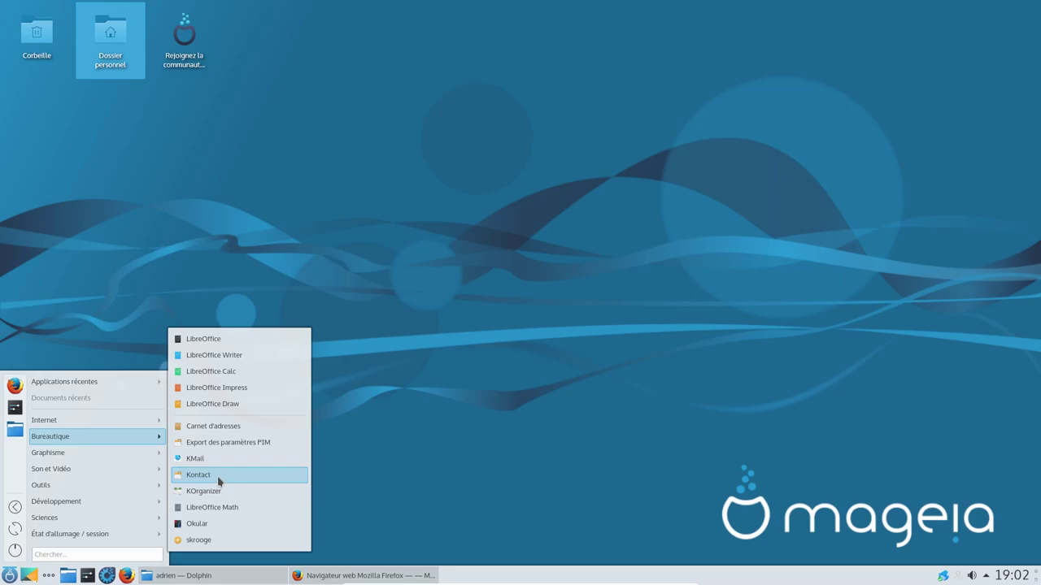
click(217, 540)
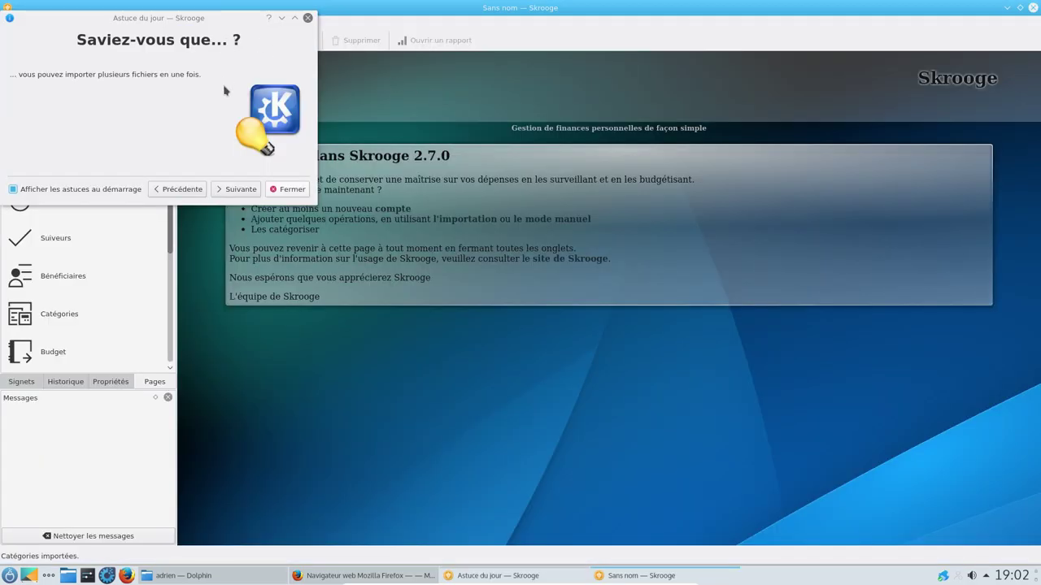
click(287, 192)
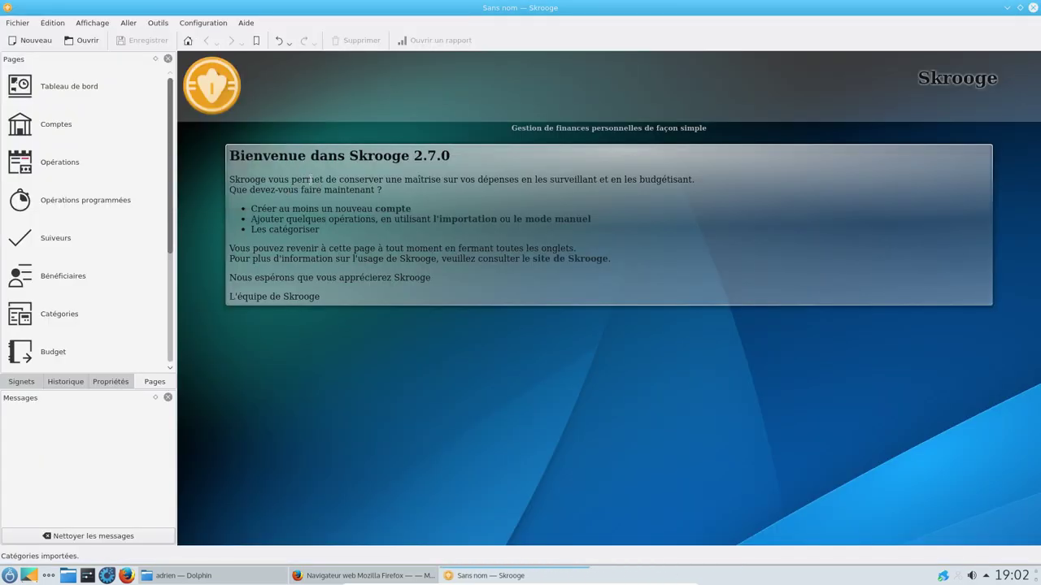
double_click(323, 10)
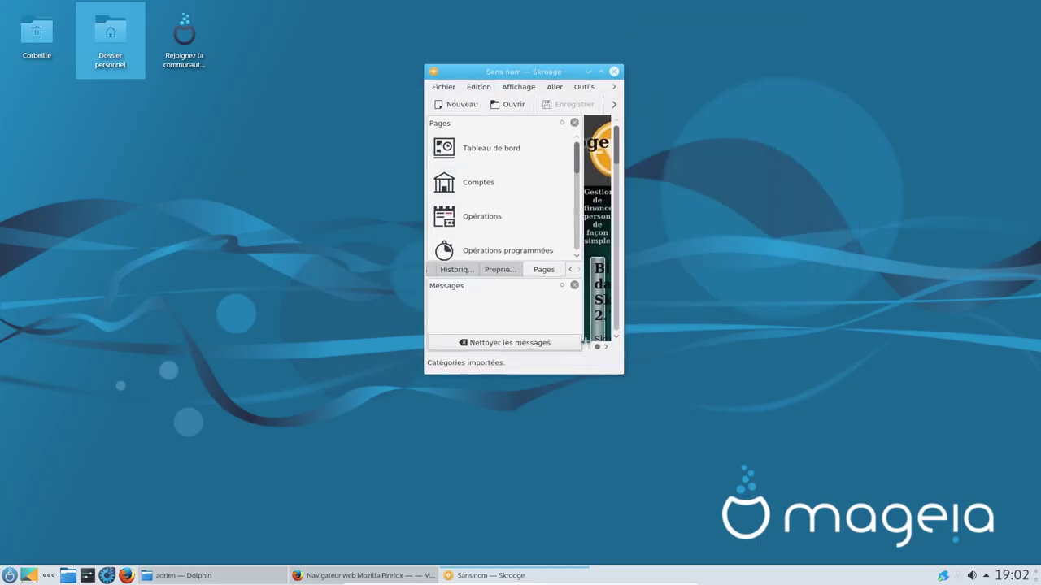
drag(622, 375, 912, 467)
Step: Check Skrooge's version 2.7.0 About box, then quit Skrooge
click(672, 87)
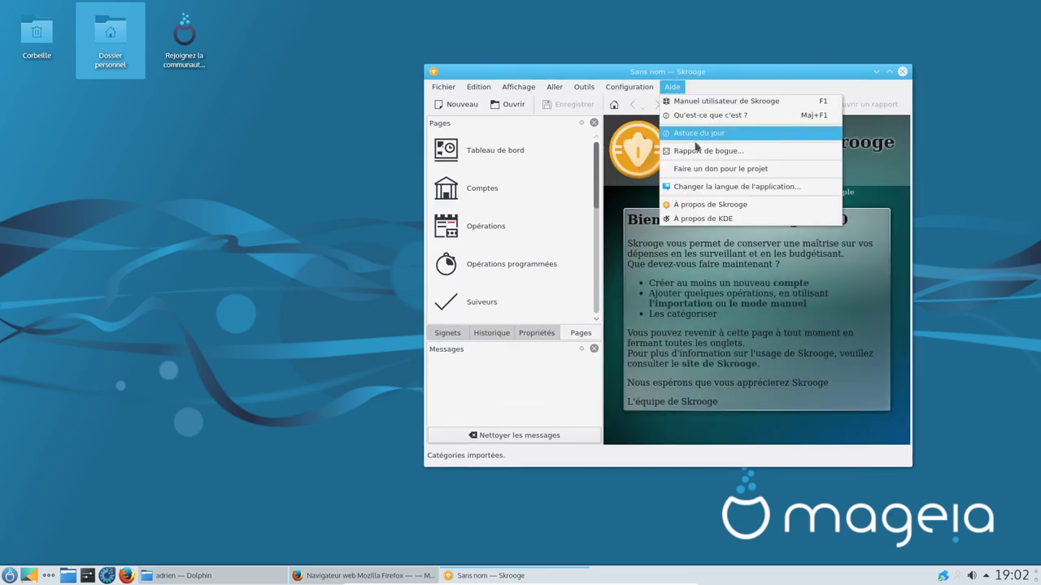
click(707, 203)
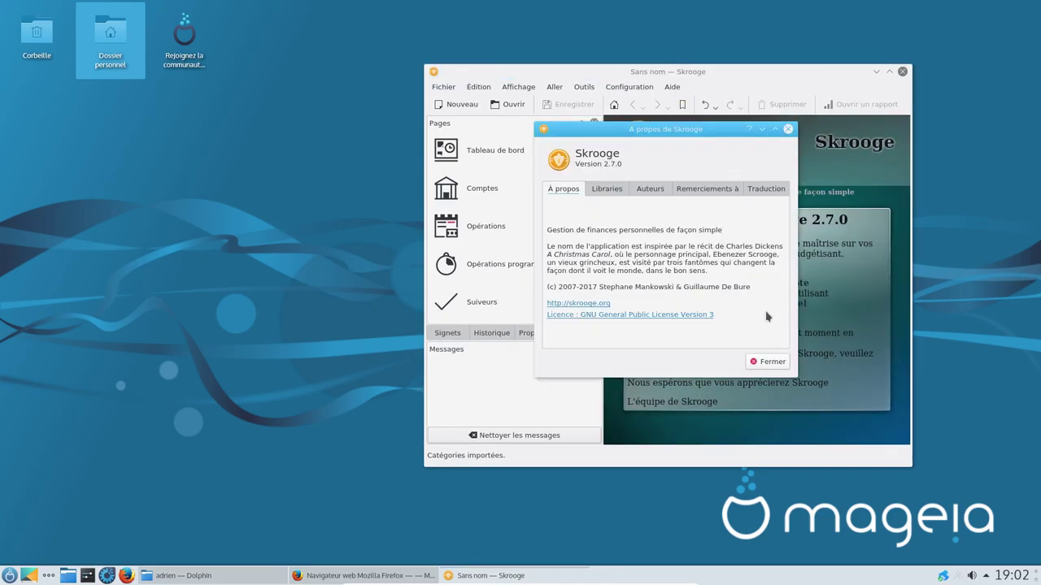
click(786, 362)
click(903, 74)
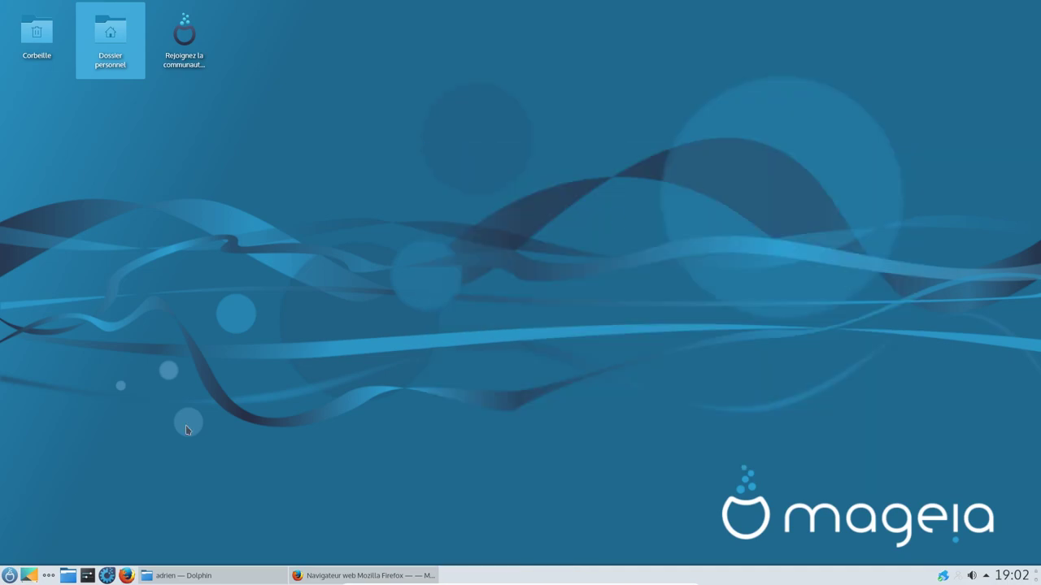
click(9, 575)
Step: Launch digiKam and GIMP from the Graphisme menu
mouse_move(71, 458)
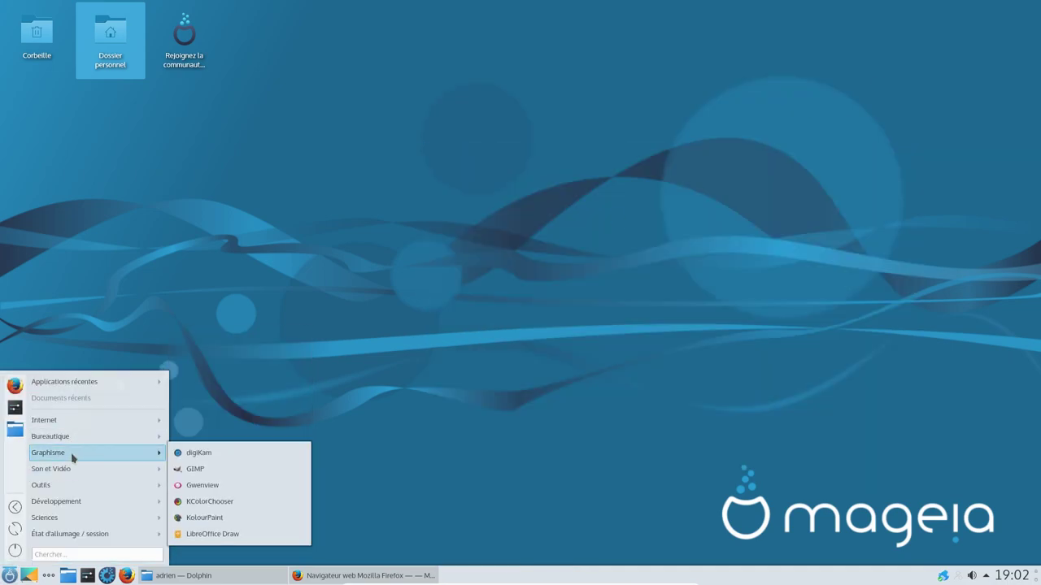
click(227, 453)
click(10, 576)
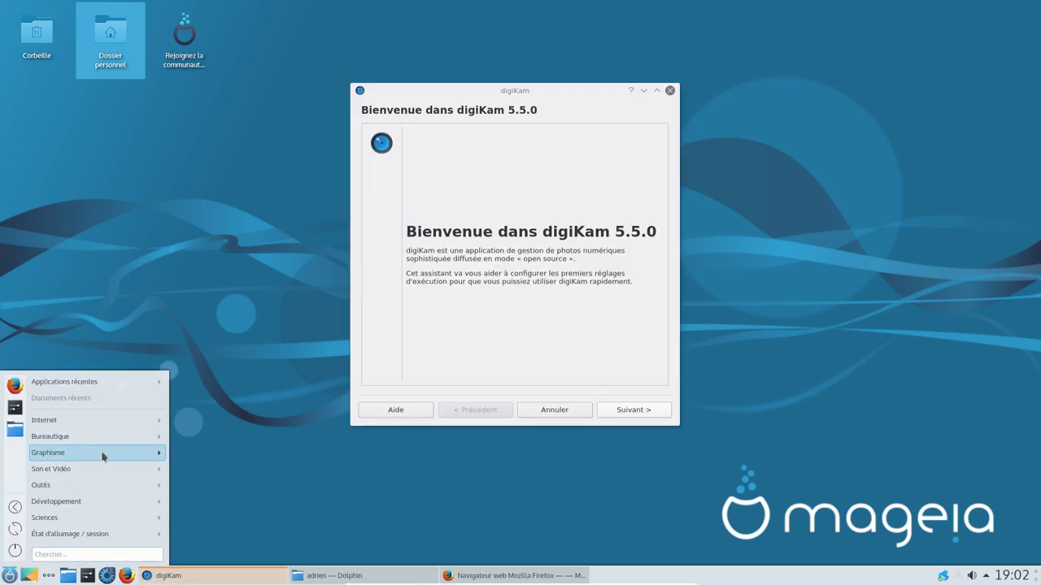
mouse_move(114, 456)
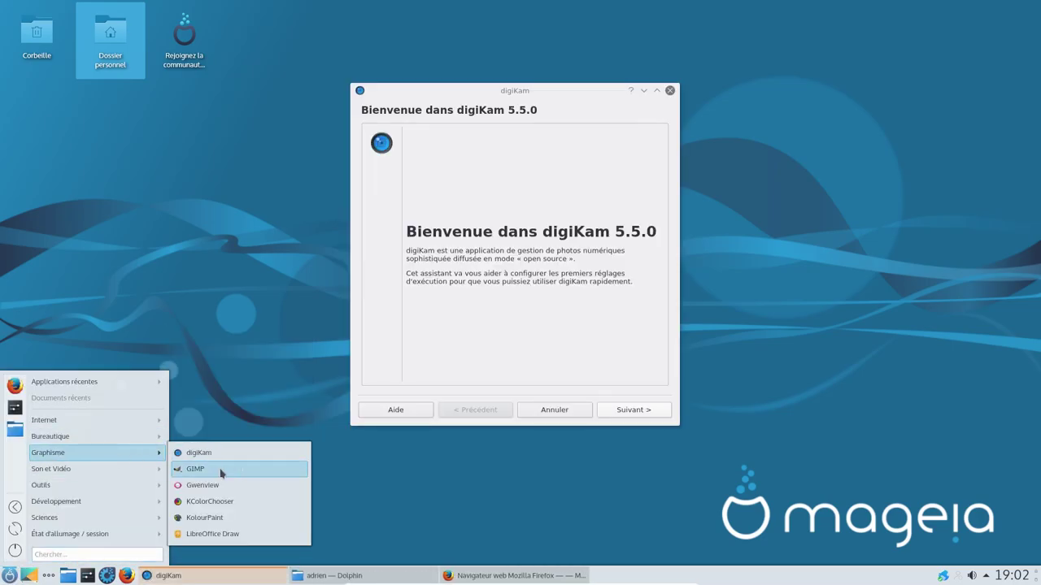
click(221, 469)
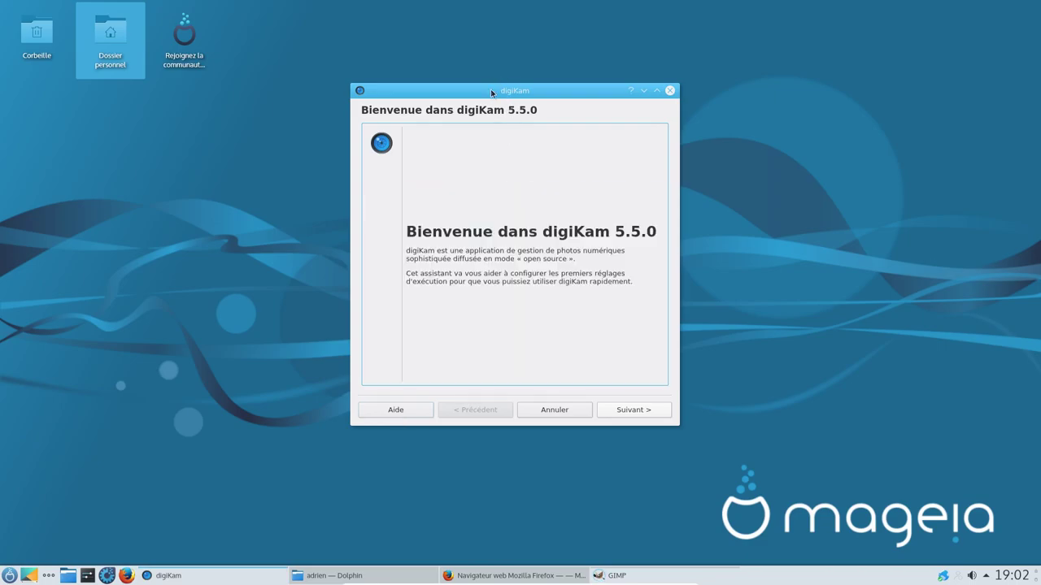
Step: Accept the defaults through every page of digiKam's first-run setup wizard until it finishes
click(622, 416)
click(624, 415)
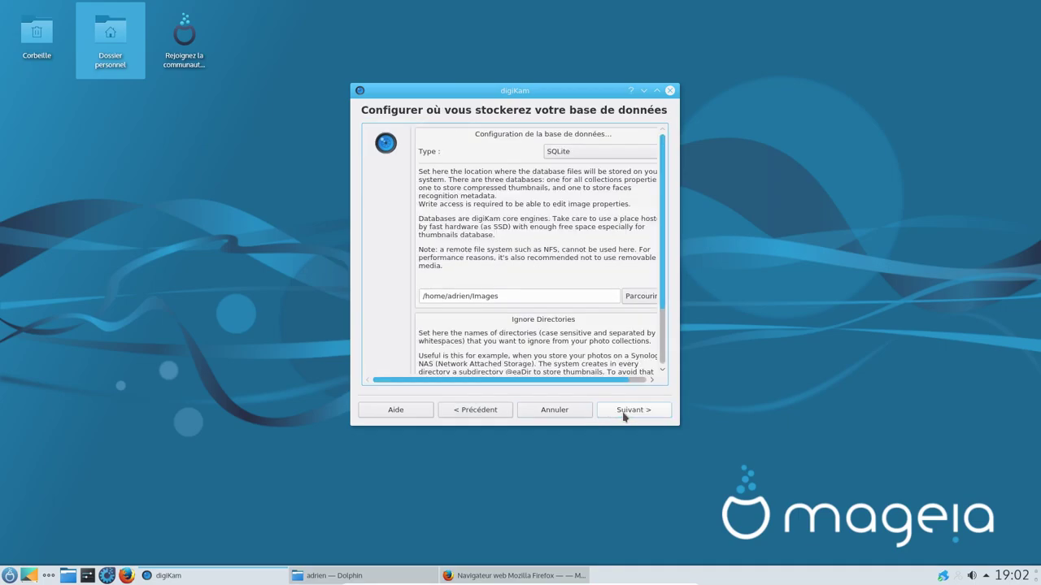
click(624, 416)
click(624, 415)
click(624, 415)
click(625, 415)
click(624, 415)
click(624, 416)
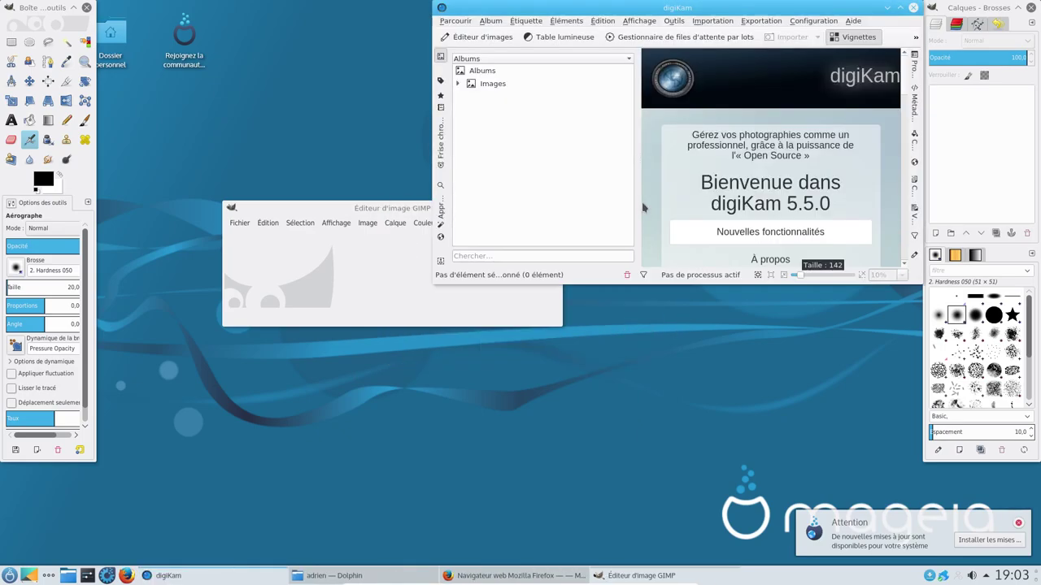
click(852, 20)
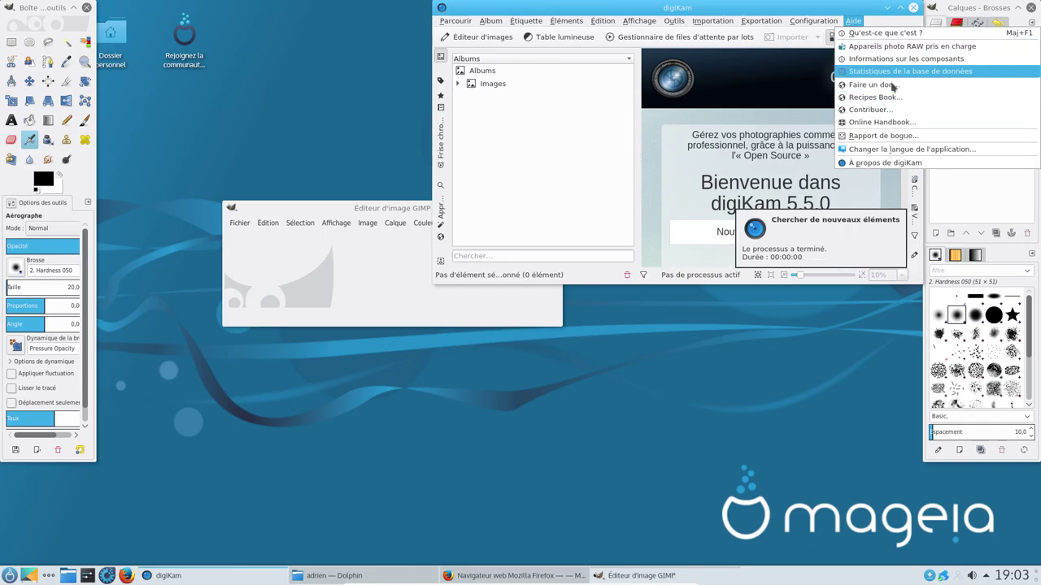
click(887, 162)
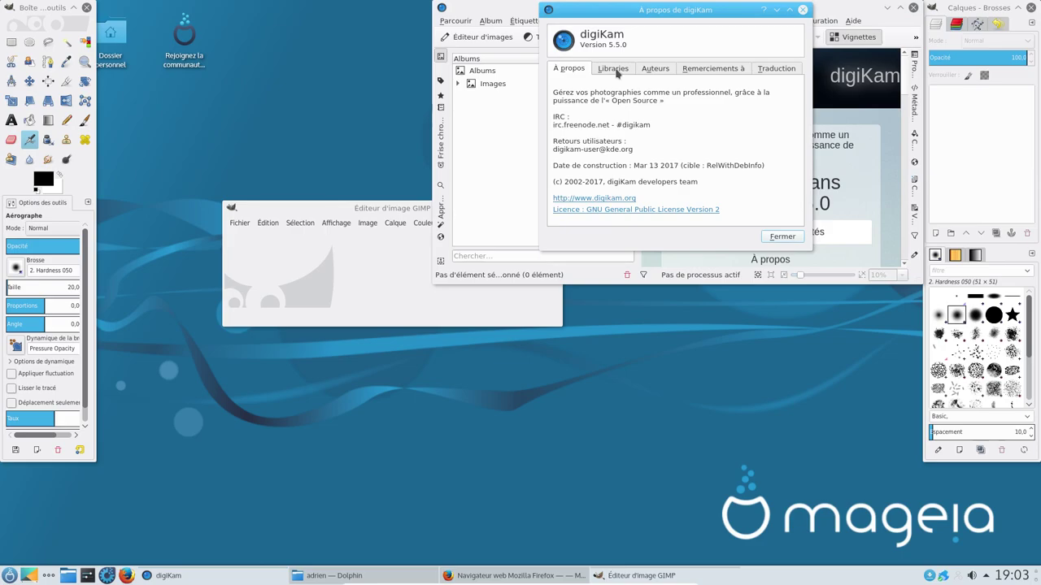
click(615, 70)
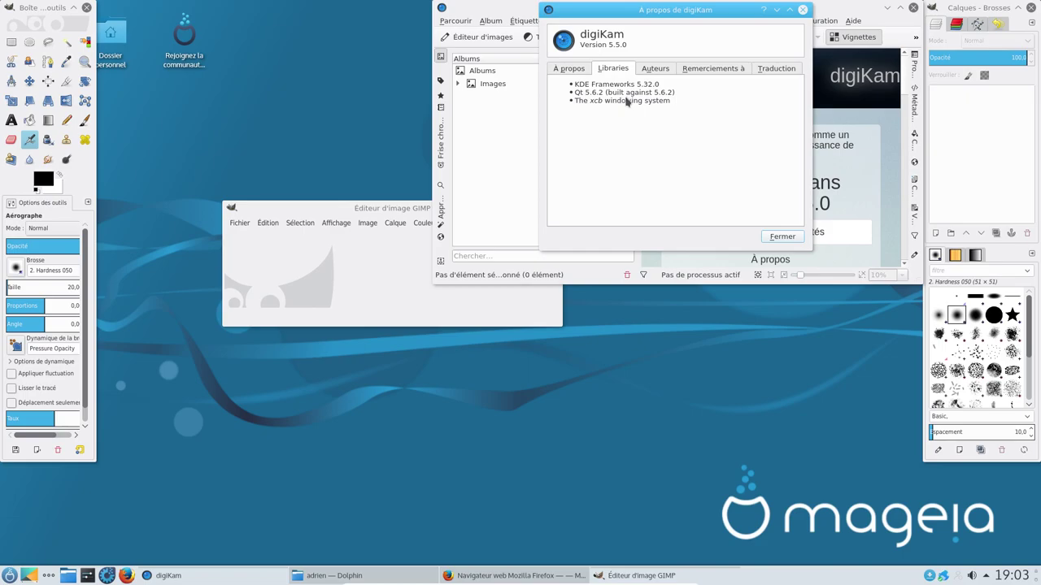
click(654, 69)
click(713, 68)
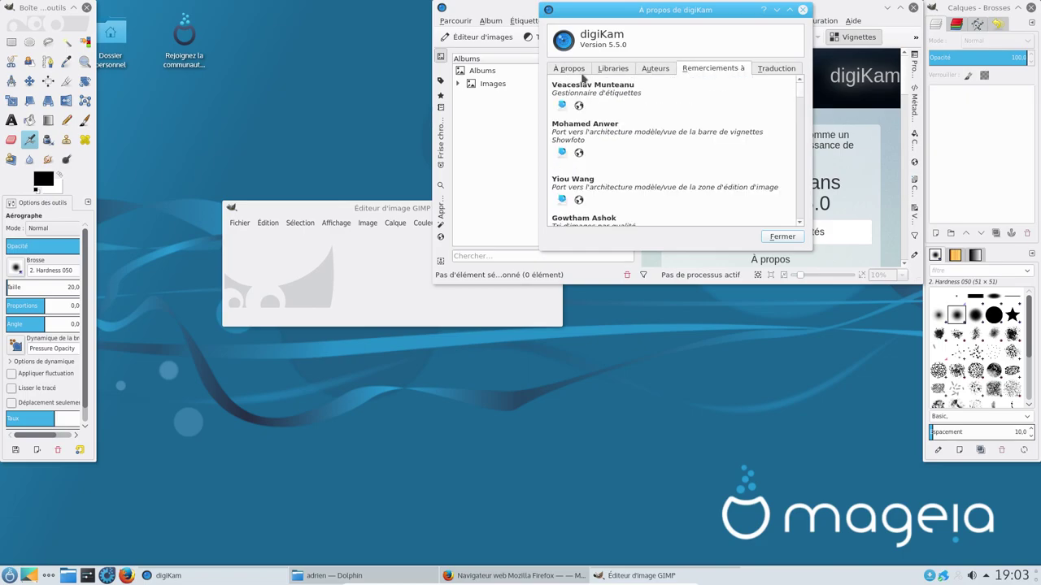
click(569, 68)
click(782, 237)
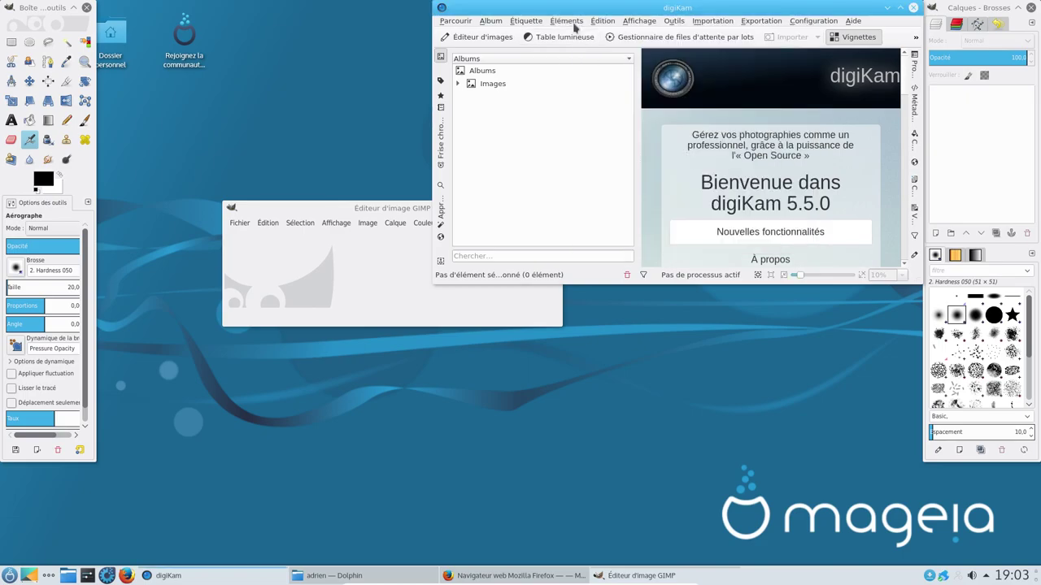
click(566, 21)
mouse_move(525, 21)
mouse_move(455, 20)
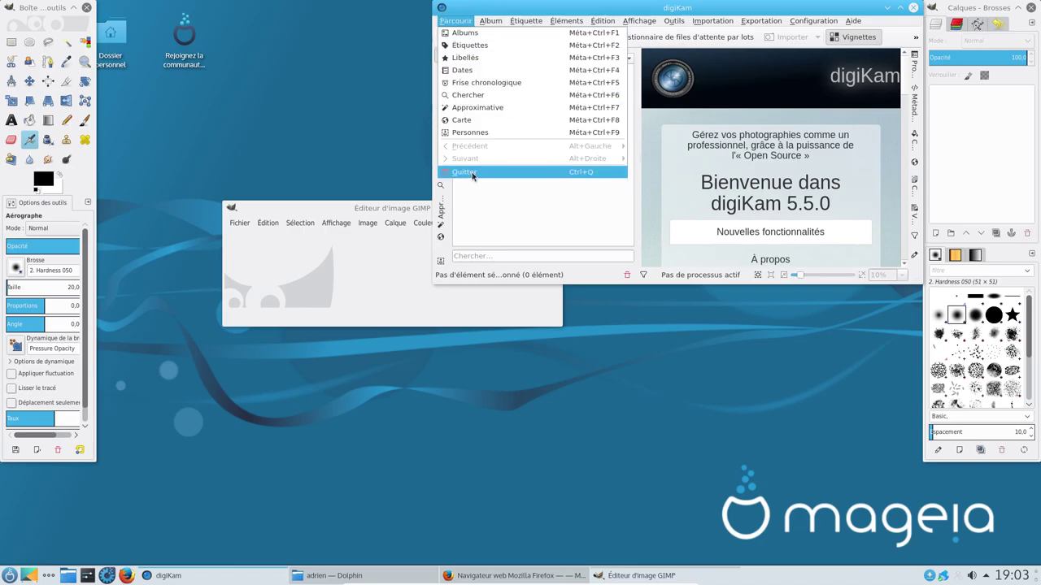
Step: Quit digiKam and switch GIMP to single-window mode, maximized
click(488, 170)
click(513, 223)
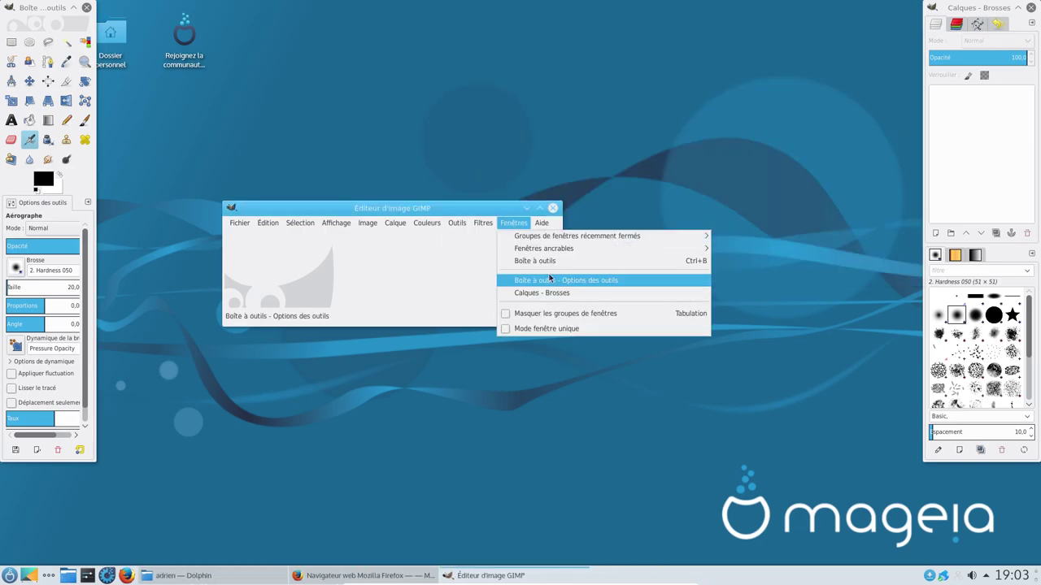
click(543, 329)
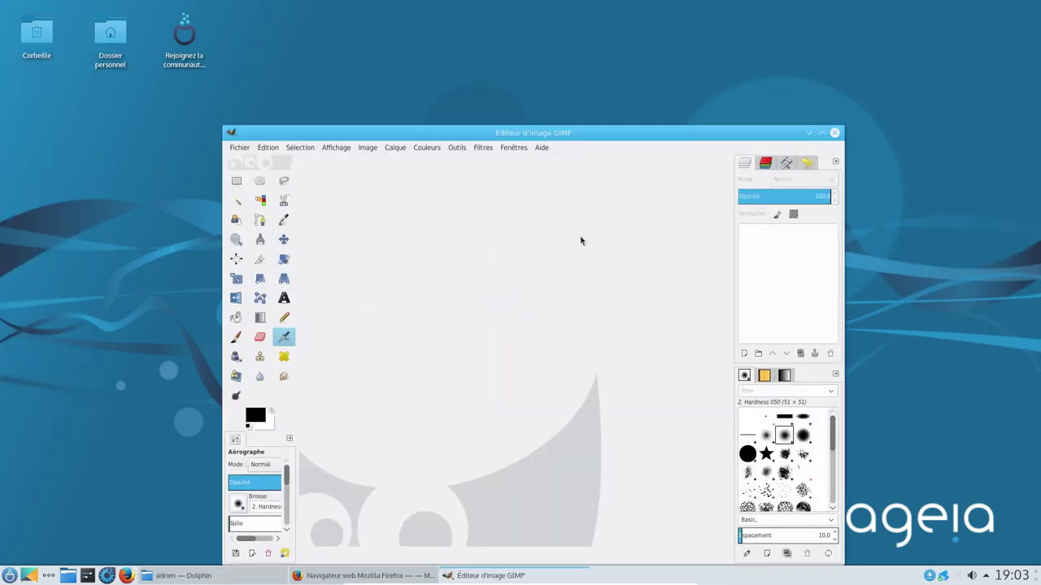
click(822, 132)
Step: Check GIMP's version 2.8.22 About box, then quit GIMP
click(316, 22)
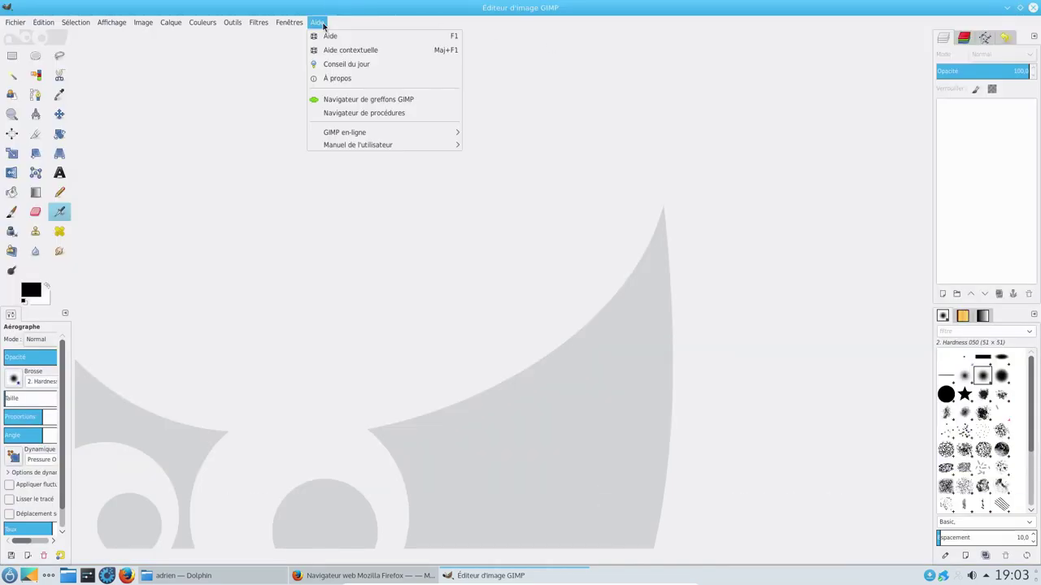
click(342, 80)
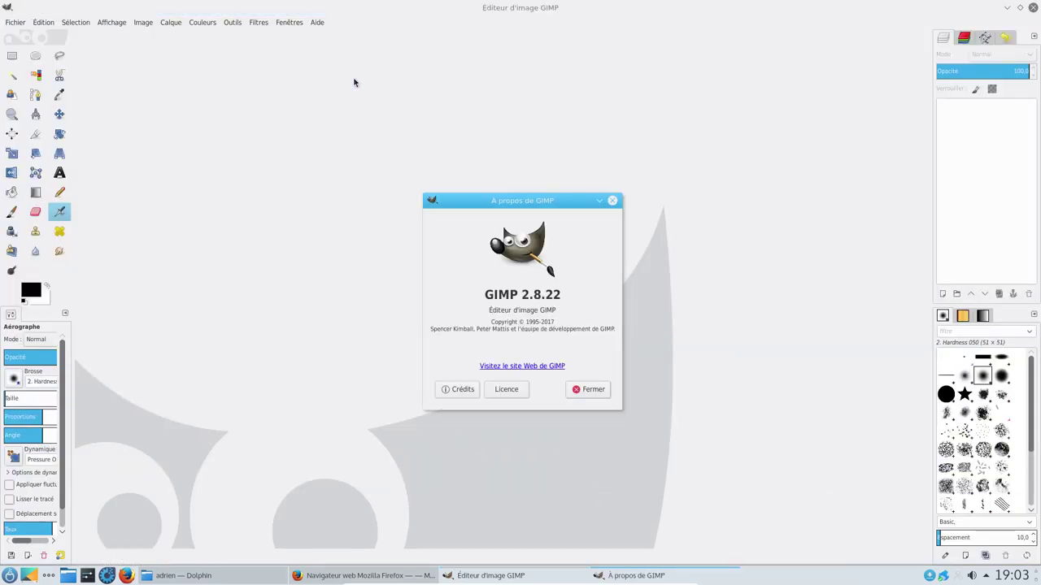
click(592, 389)
click(1032, 8)
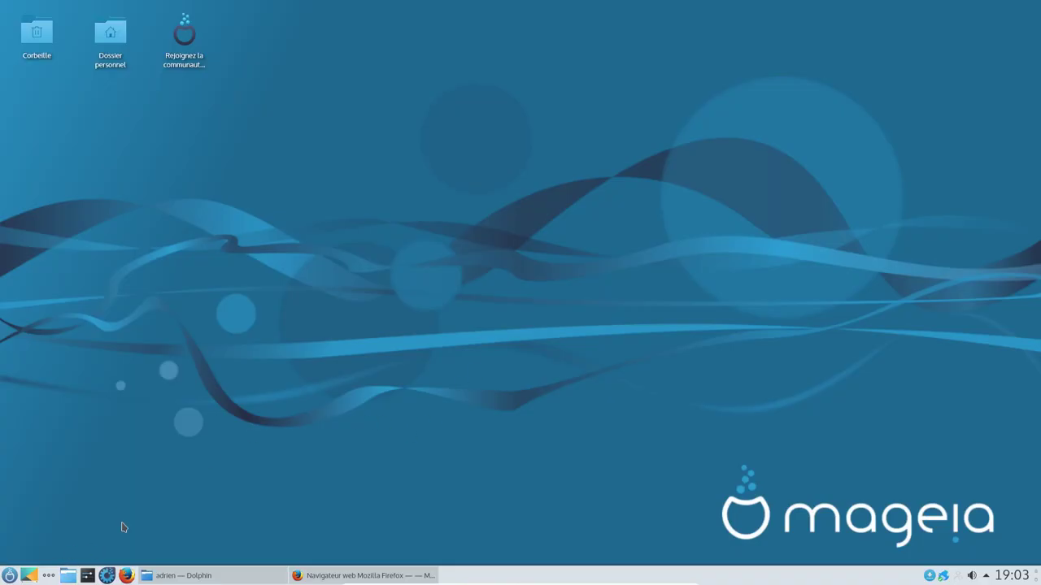
Step: Show the launcher's Graphisme programs: digiKam, GIMP, Gwenview, KColorChooser, KolourPaint, LibreOffice Draw
click(10, 576)
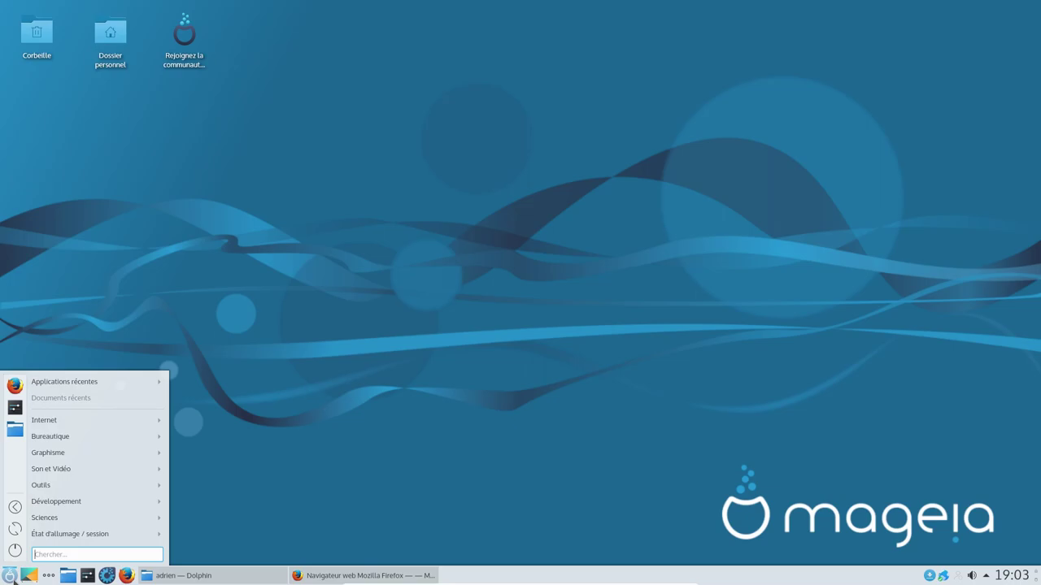
mouse_move(98, 456)
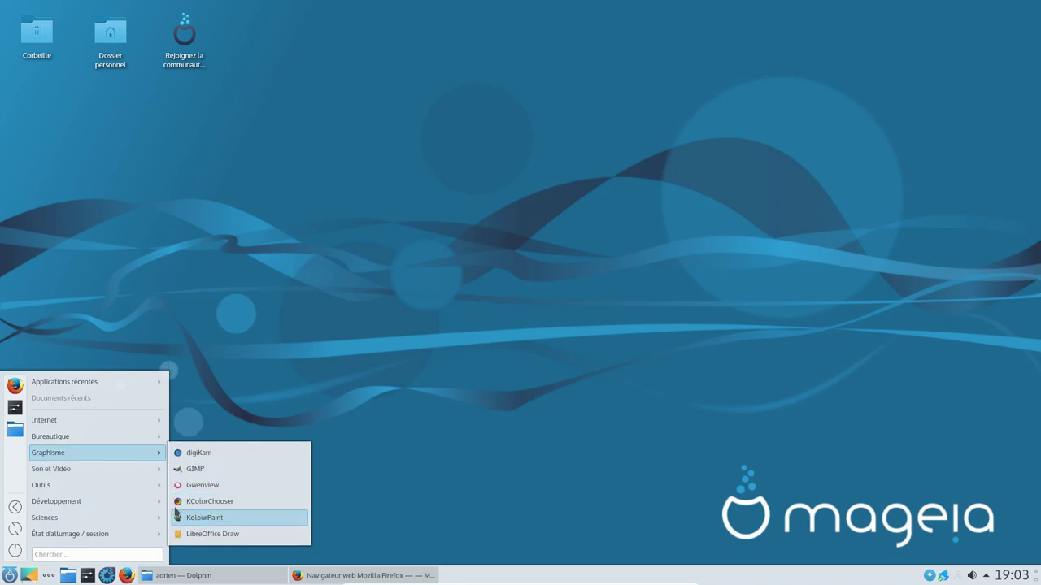
Step: Start Clementine, Kdenlive and VLC from the Son et Vidéo menu
click(255, 469)
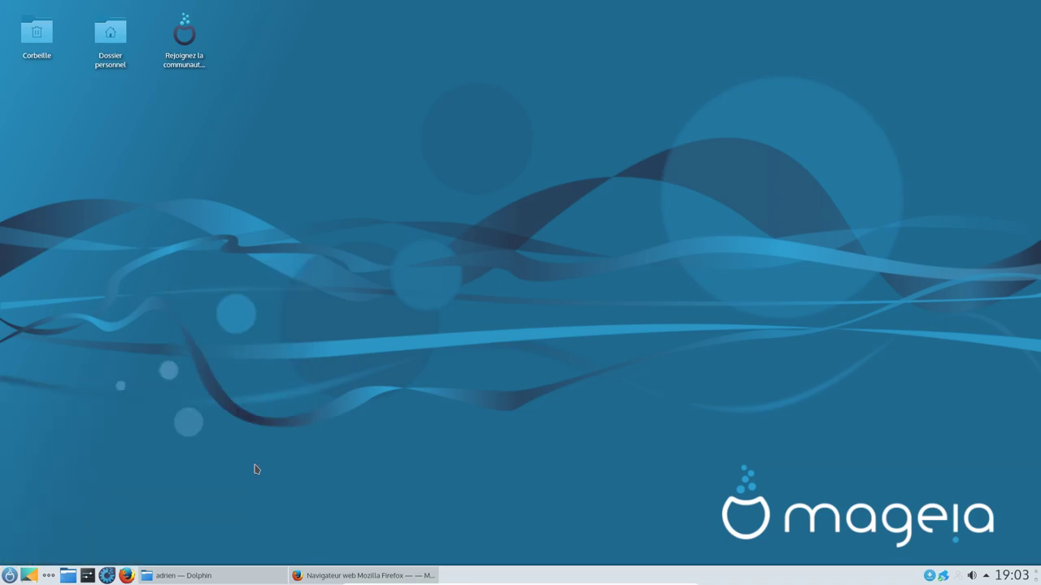
click(9, 576)
mouse_move(78, 471)
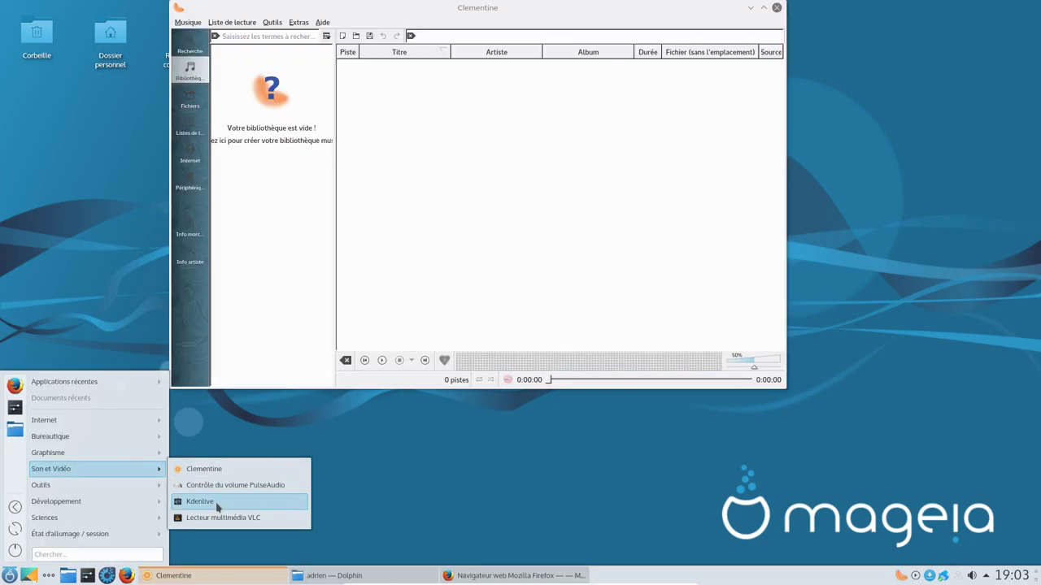
click(217, 499)
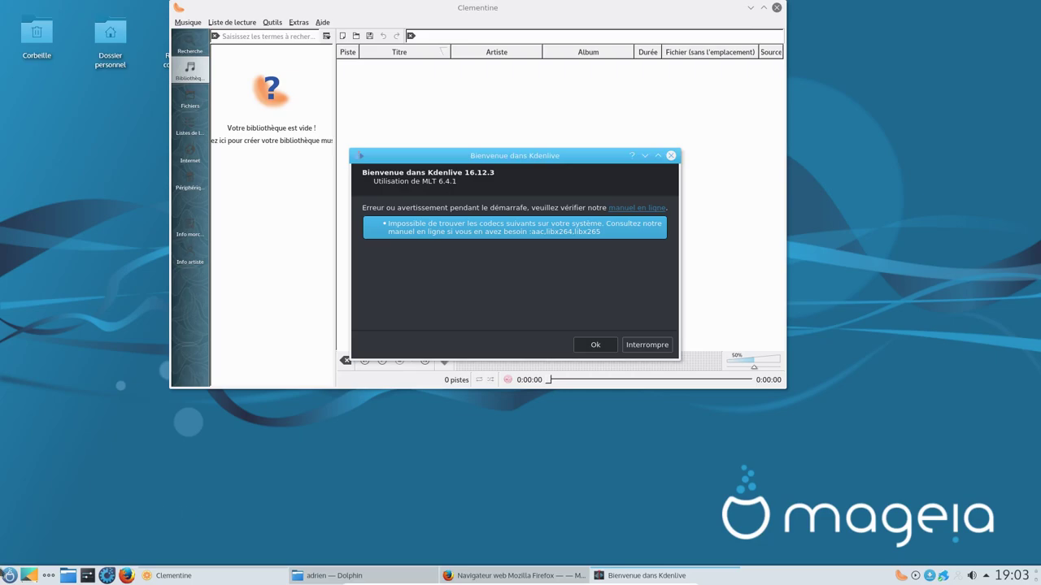
key(alt+F1)
mouse_move(92, 449)
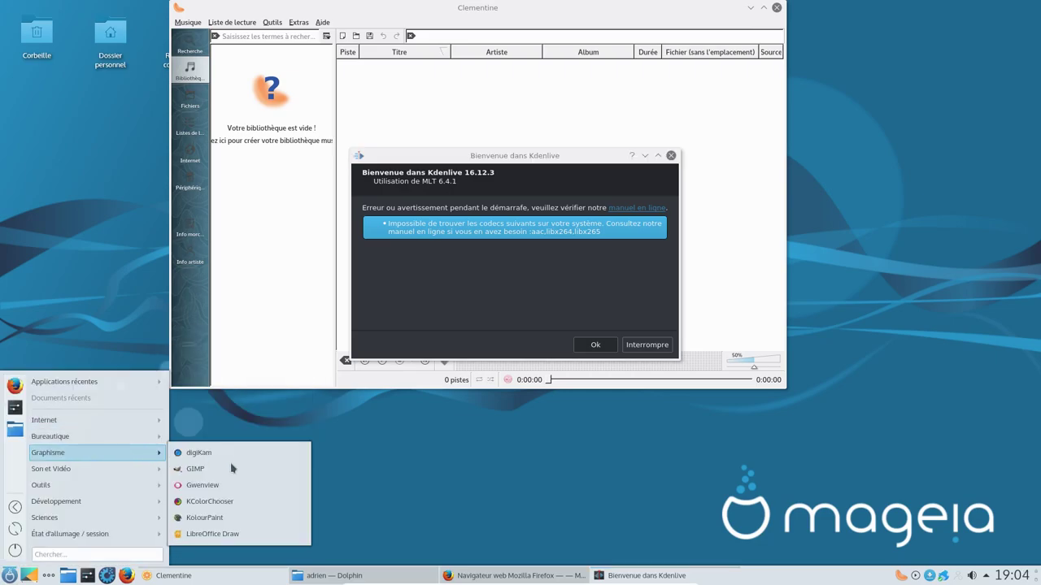
mouse_move(79, 469)
click(191, 518)
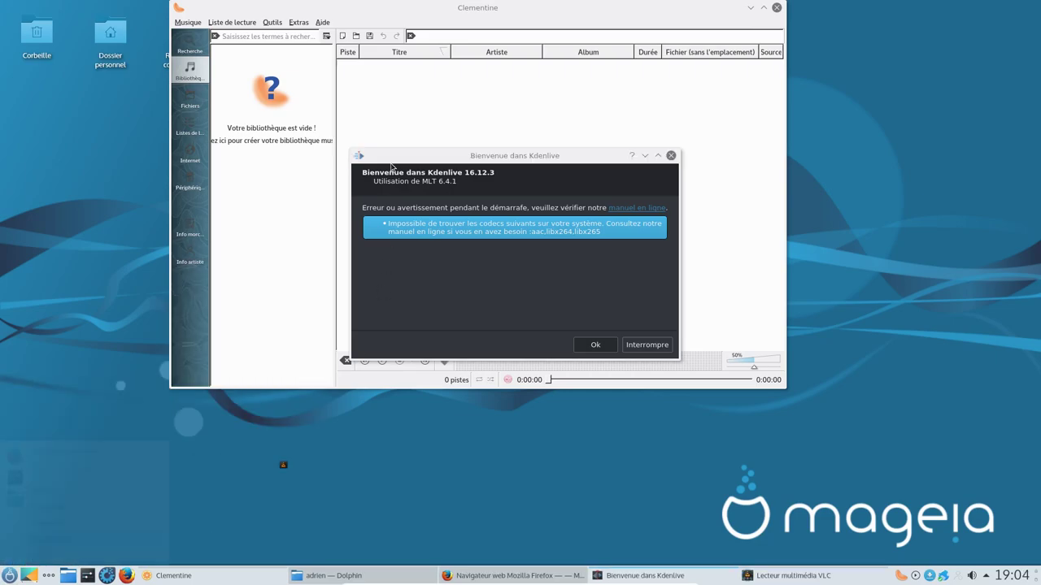
Step: Check Clementine's version 1.3.1 About box, then minimize Clementine
click(323, 22)
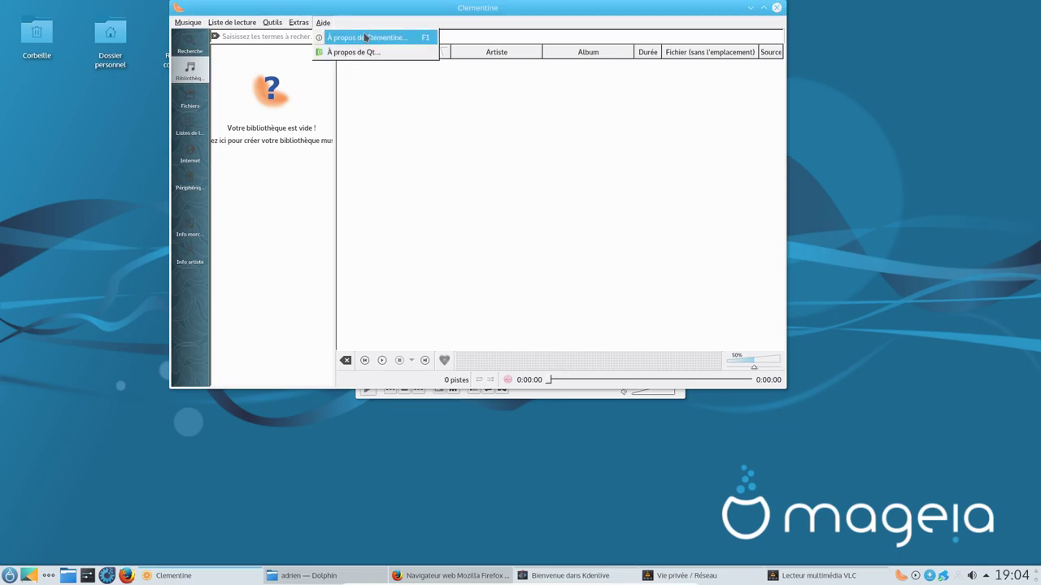
click(366, 38)
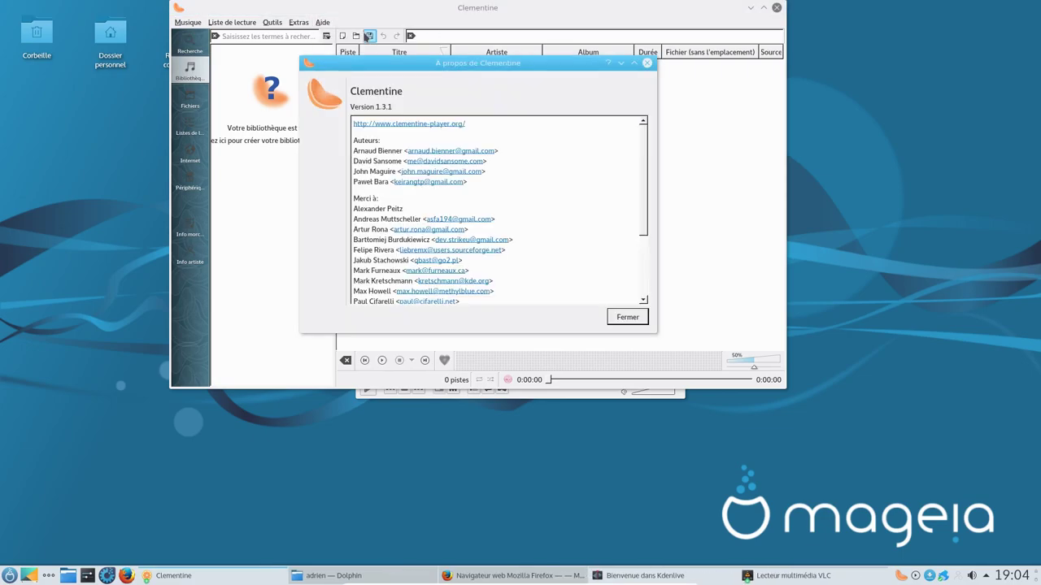
click(627, 317)
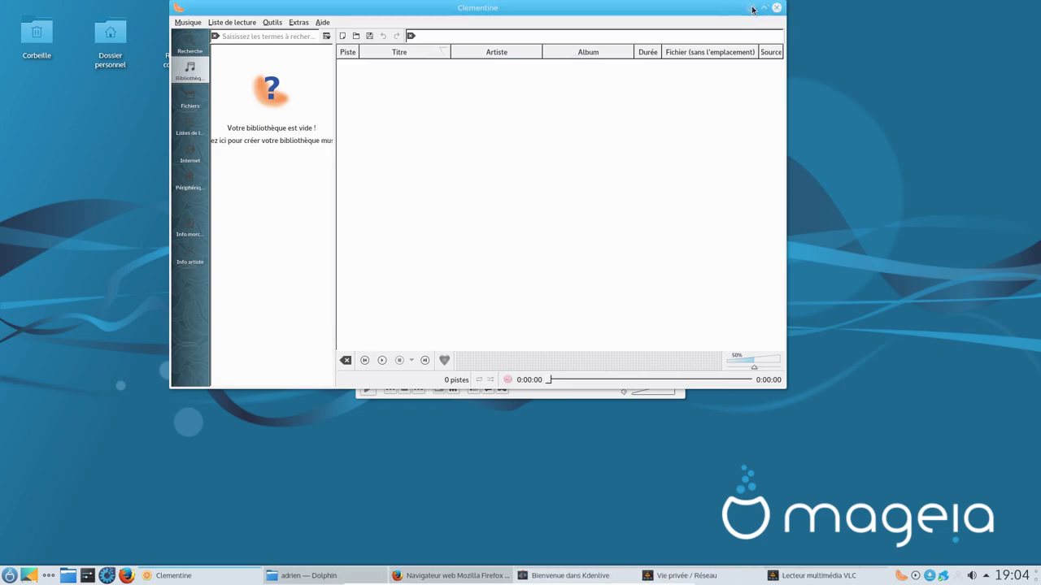
click(752, 9)
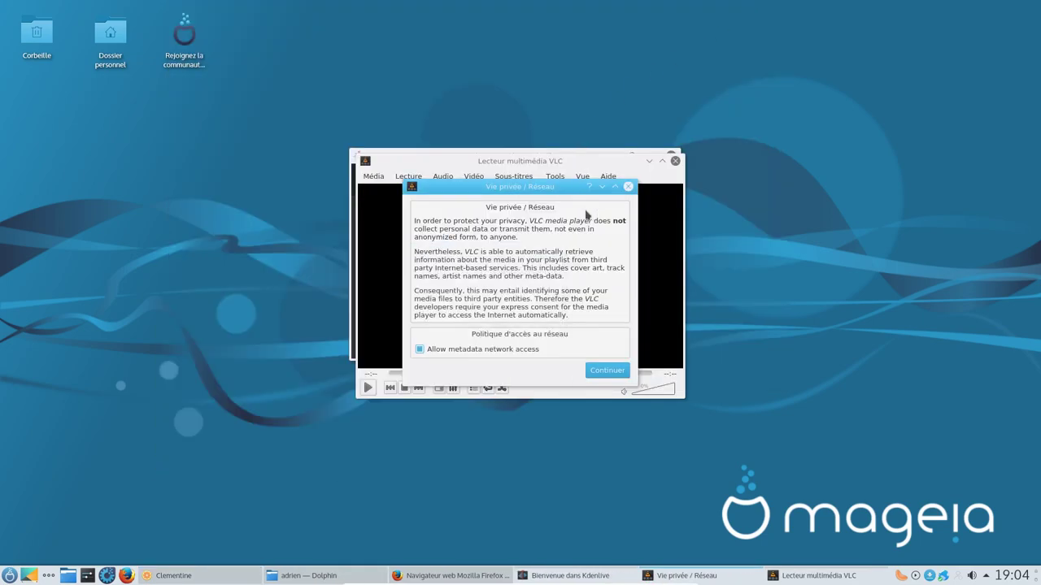
Step: Accept VLC's privacy notice, view its 3.0.0-git Vetinari About box, and move VLC aside
click(608, 370)
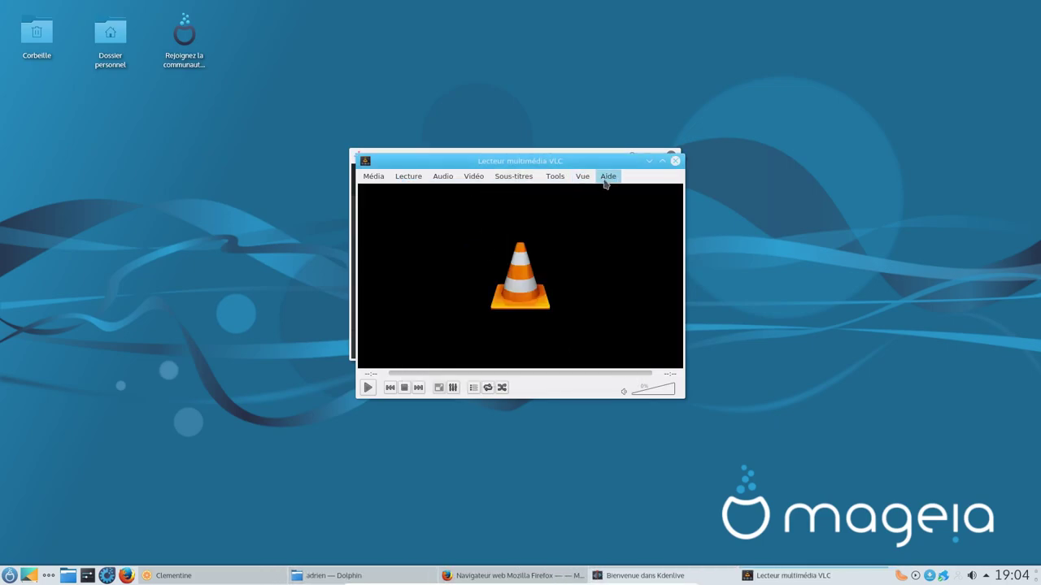
click(607, 177)
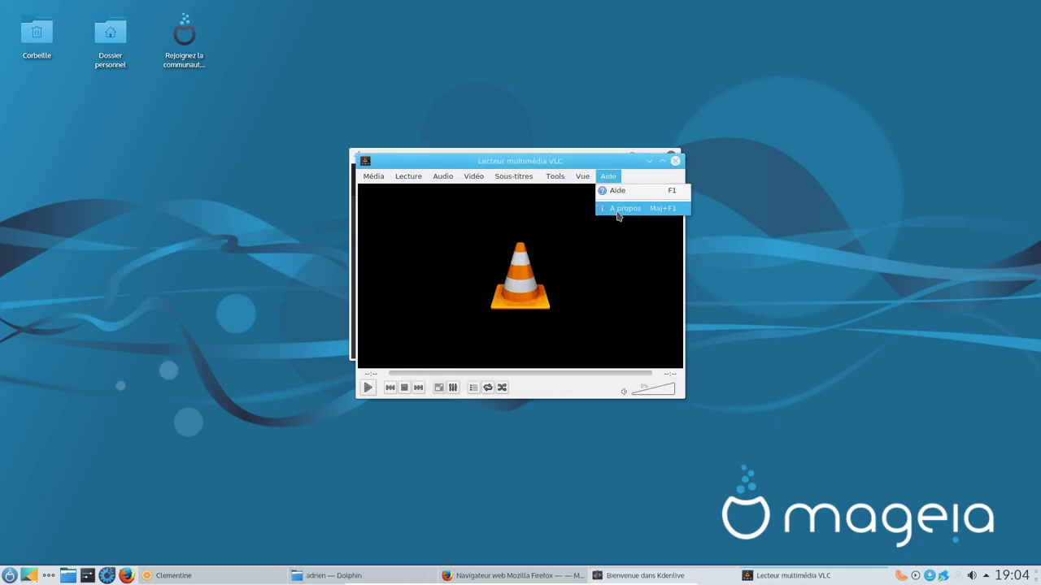
click(625, 209)
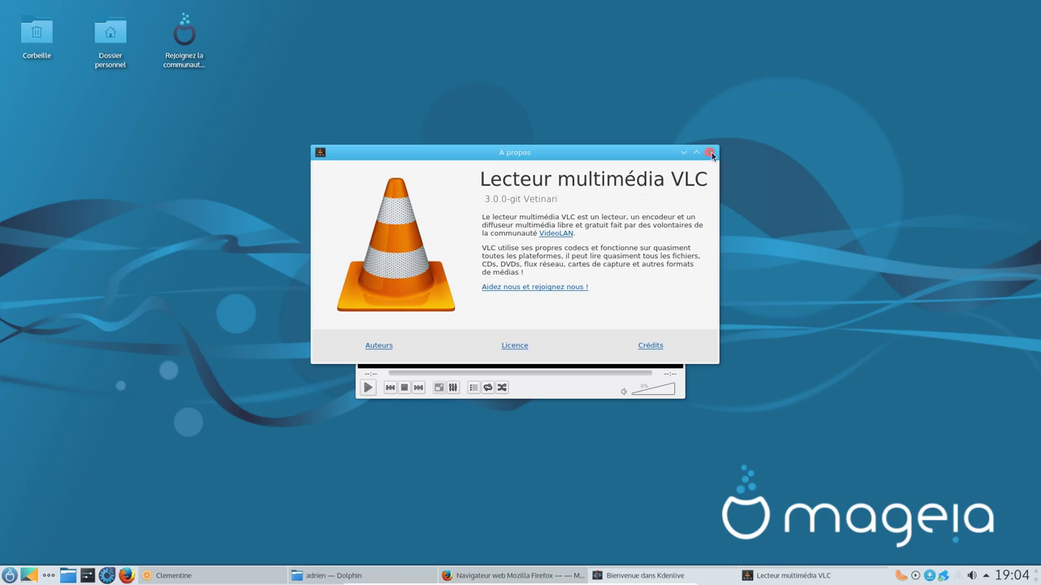
click(708, 153)
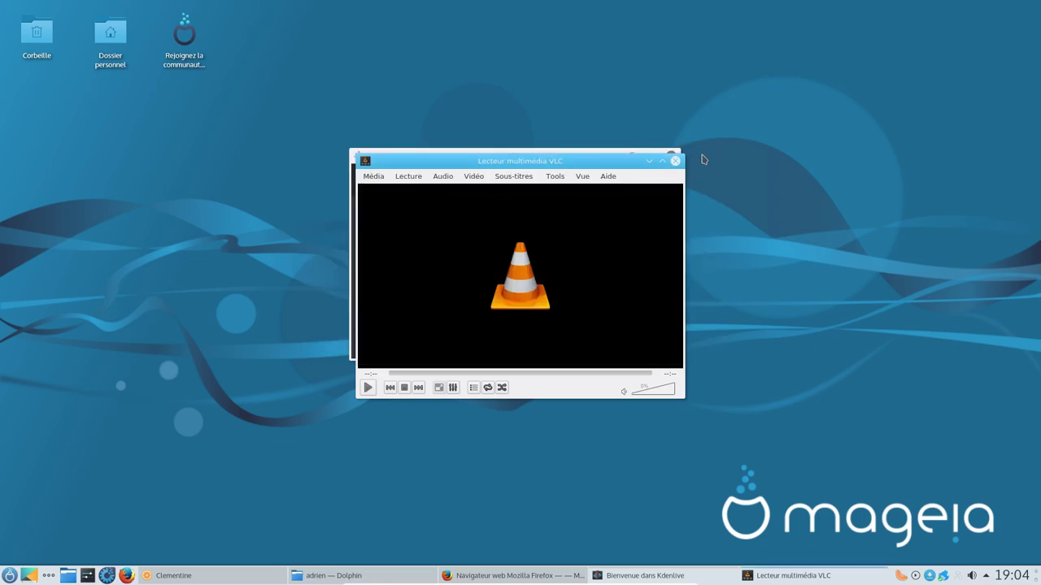
drag(617, 165, 797, 187)
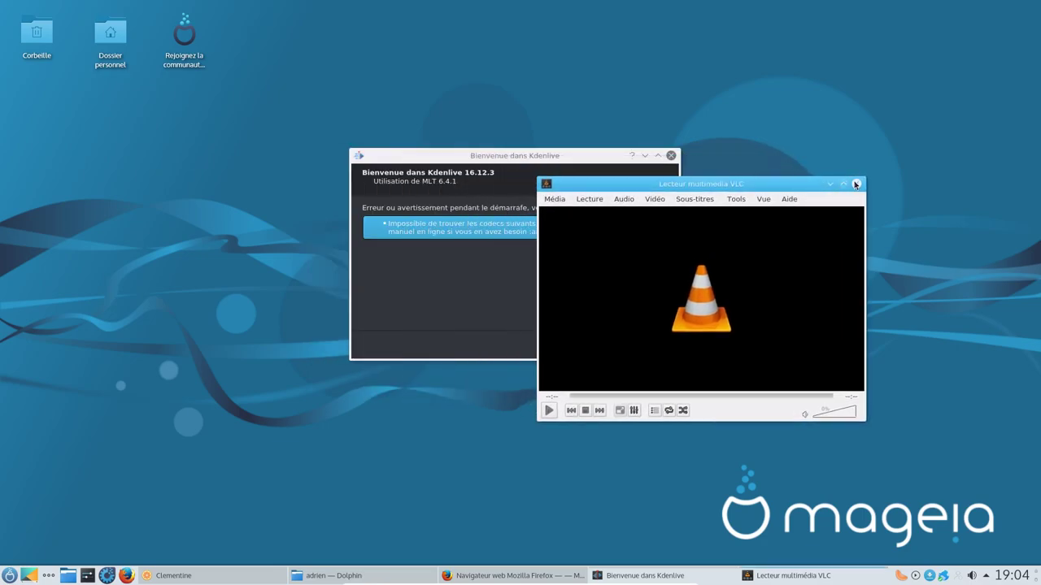
Step: Close VLC, dismiss Kdenlive's missing-codecs warning, and view its 16.12.3 About box
click(857, 184)
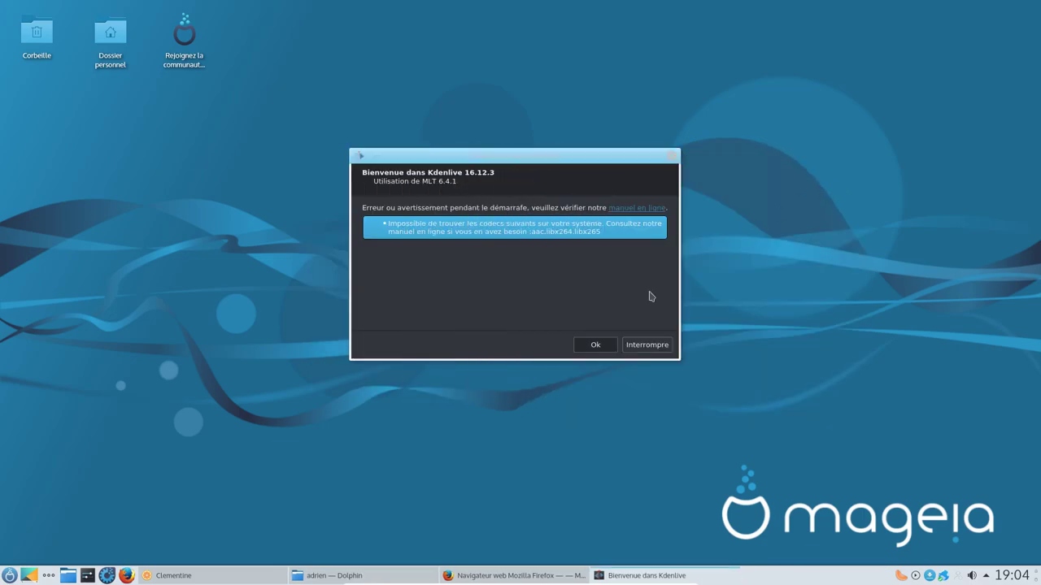
click(596, 346)
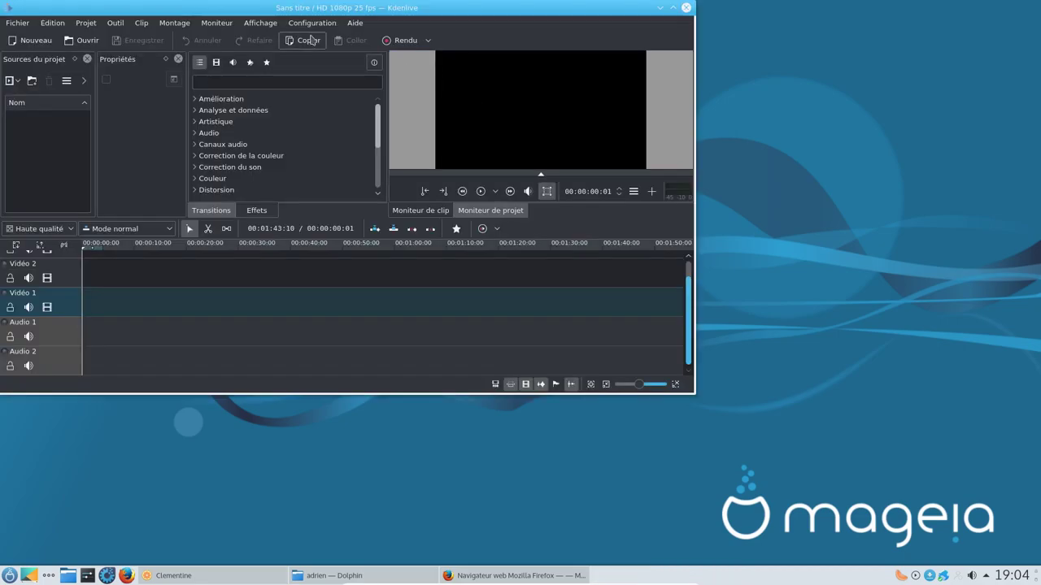
click(346, 22)
click(382, 119)
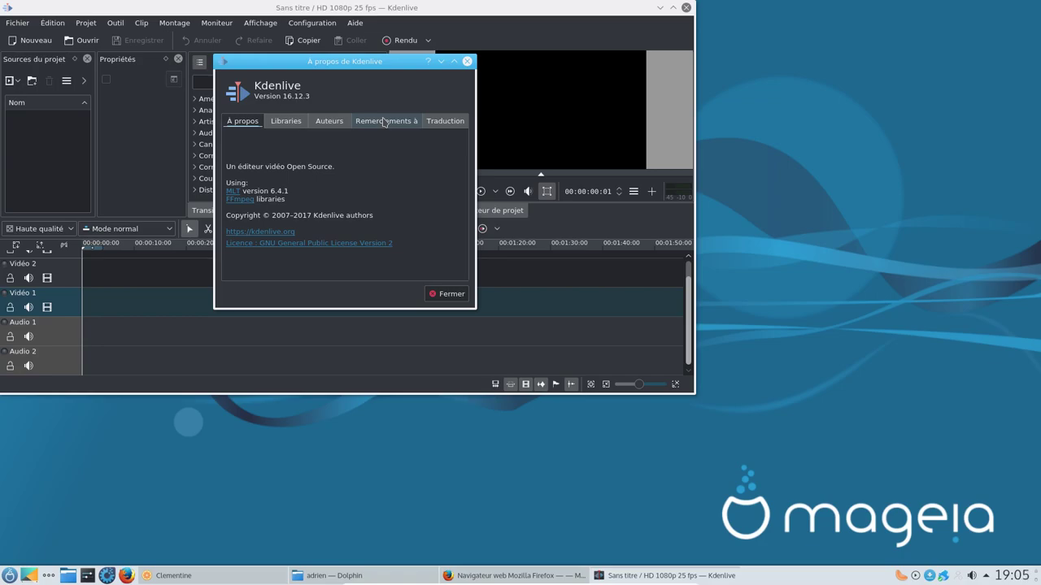
click(447, 293)
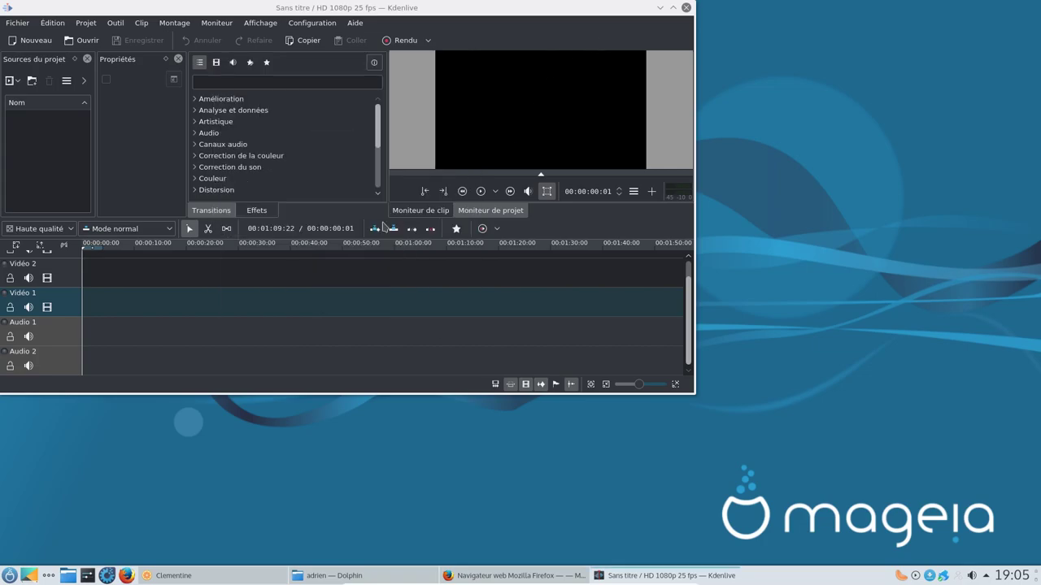
Step: Switch Kdenlive to the light Breeze theme and maximize its window
click(292, 26)
mouse_move(488, 108)
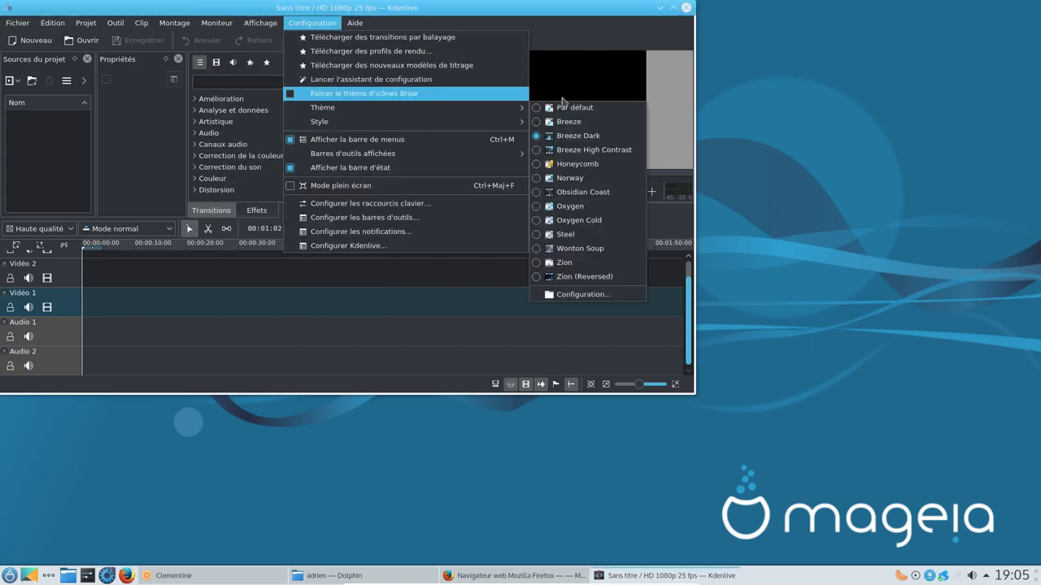
click(578, 123)
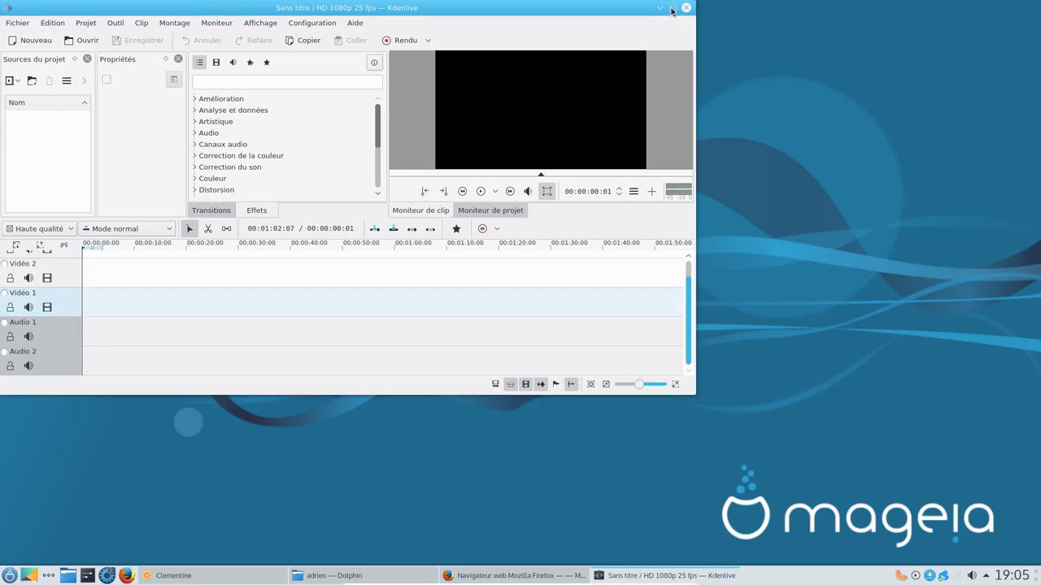
click(673, 7)
Step: Recheck Kdenlive's About box in the new theme, then quit Kdenlive
click(354, 23)
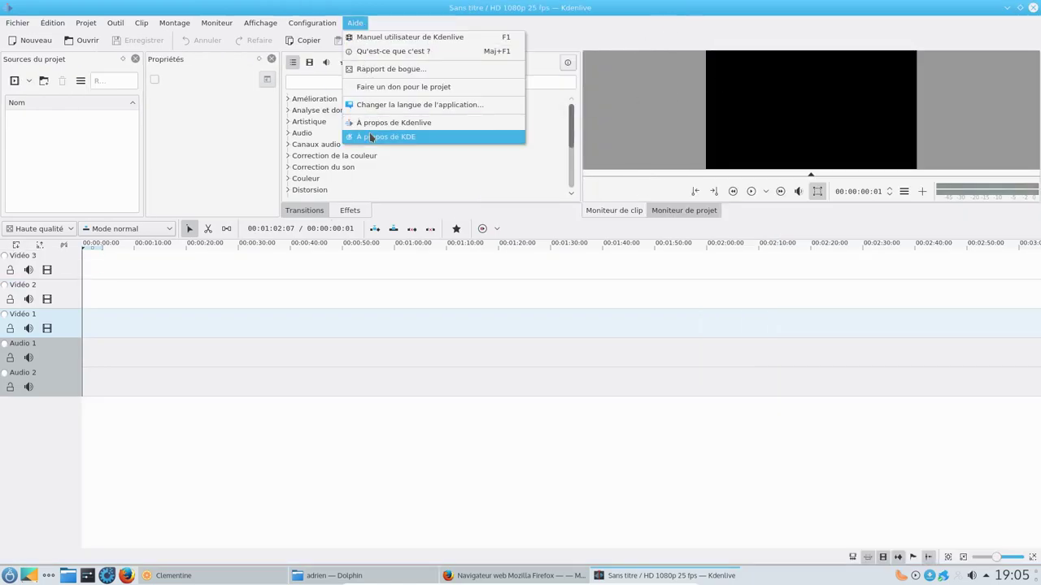
click(382, 123)
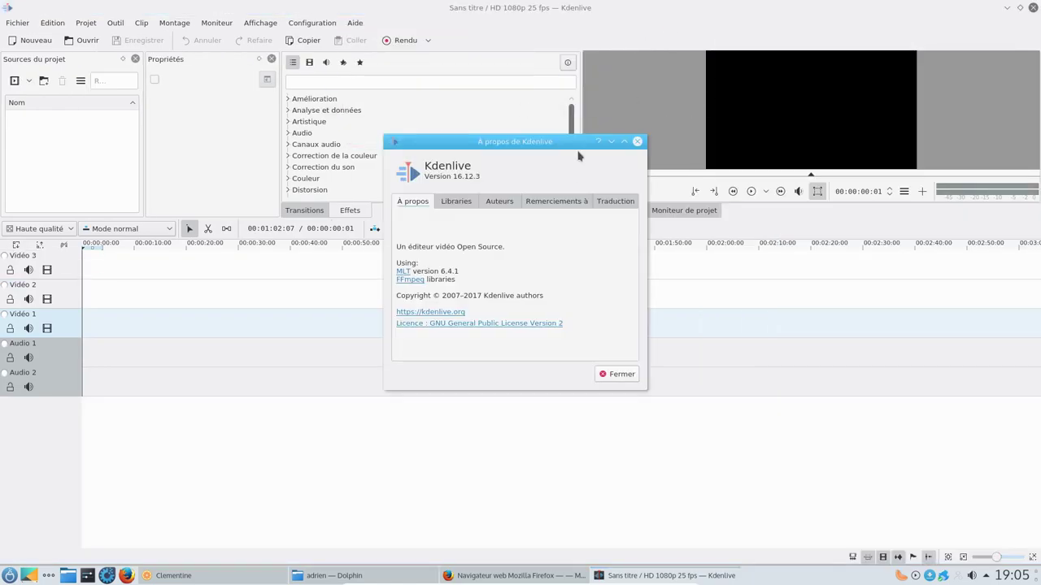
click(636, 141)
click(1032, 8)
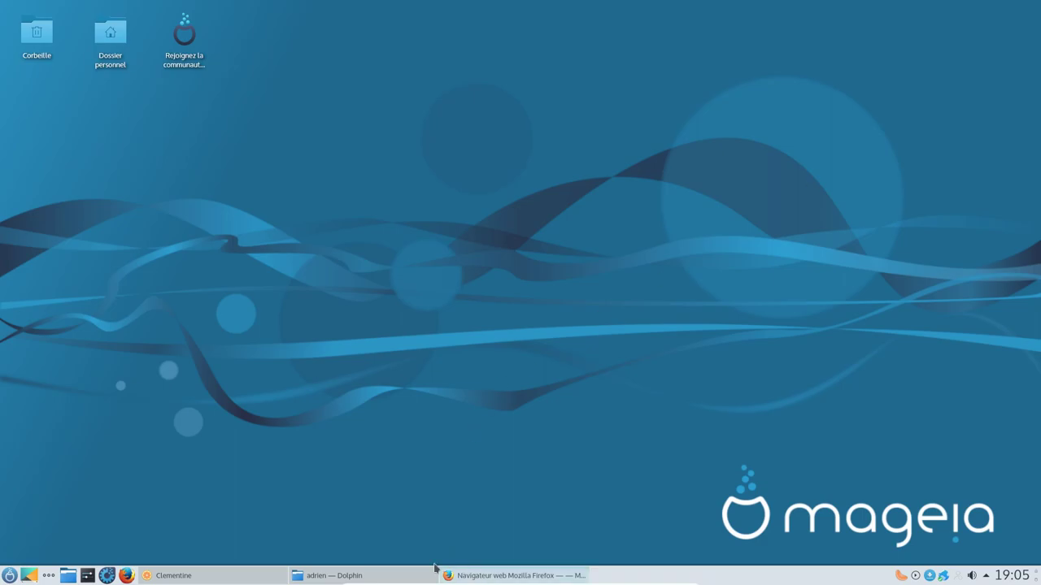
Step: Browse the launcher's Outils and Développement categories, then start Firefox from the favourites
click(8, 576)
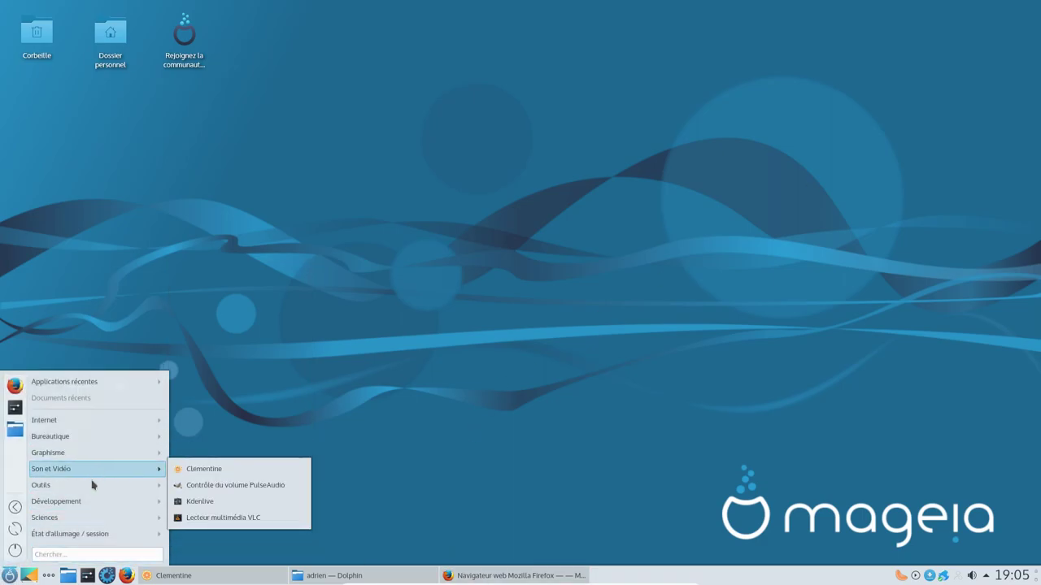
mouse_move(92, 487)
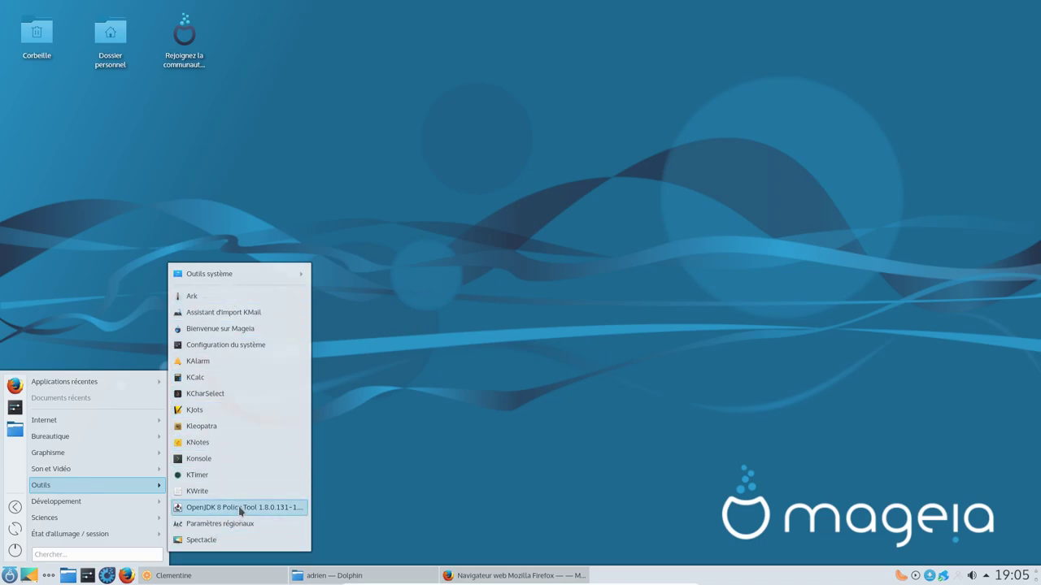
mouse_move(265, 276)
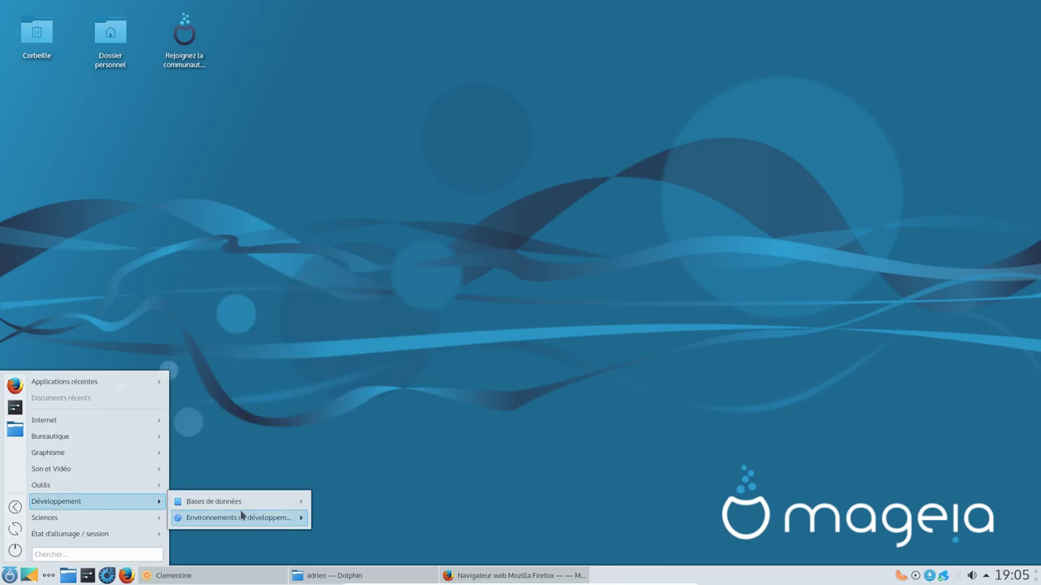
mouse_move(240, 525)
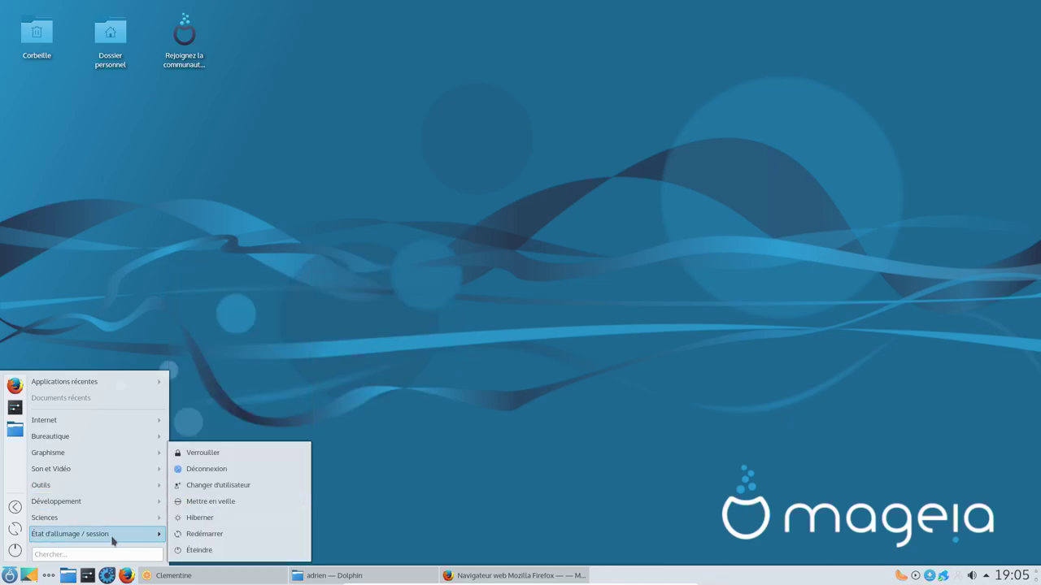
click(583, 360)
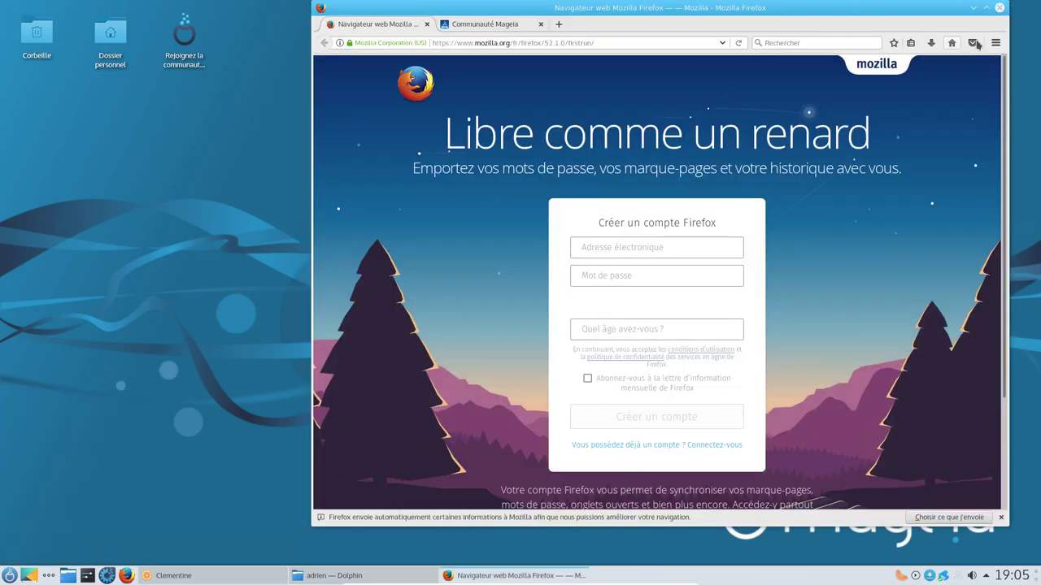
Step: Open Firefox's add-ons manager and view the installed plugins list
click(995, 43)
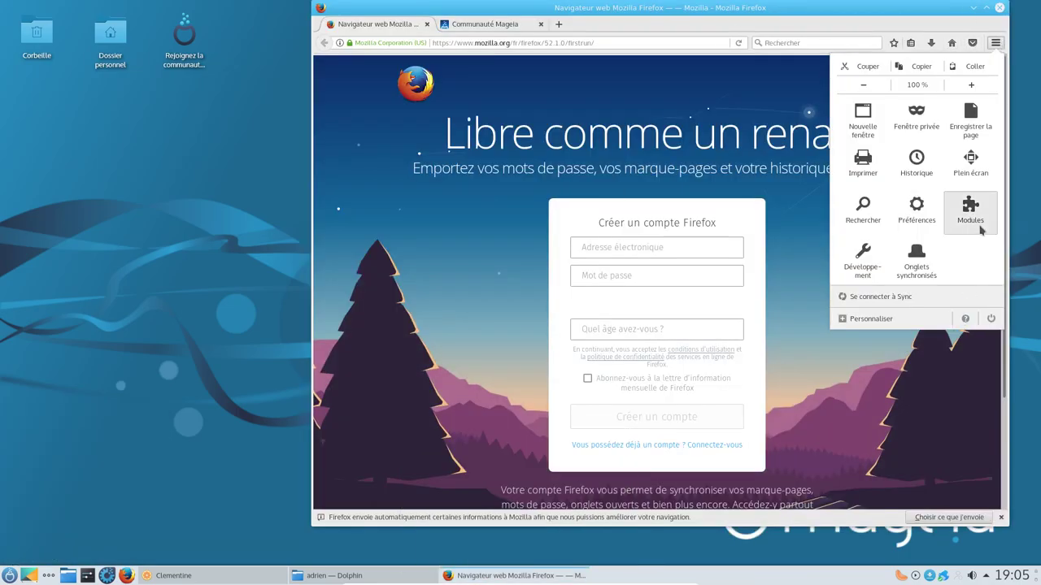
click(978, 230)
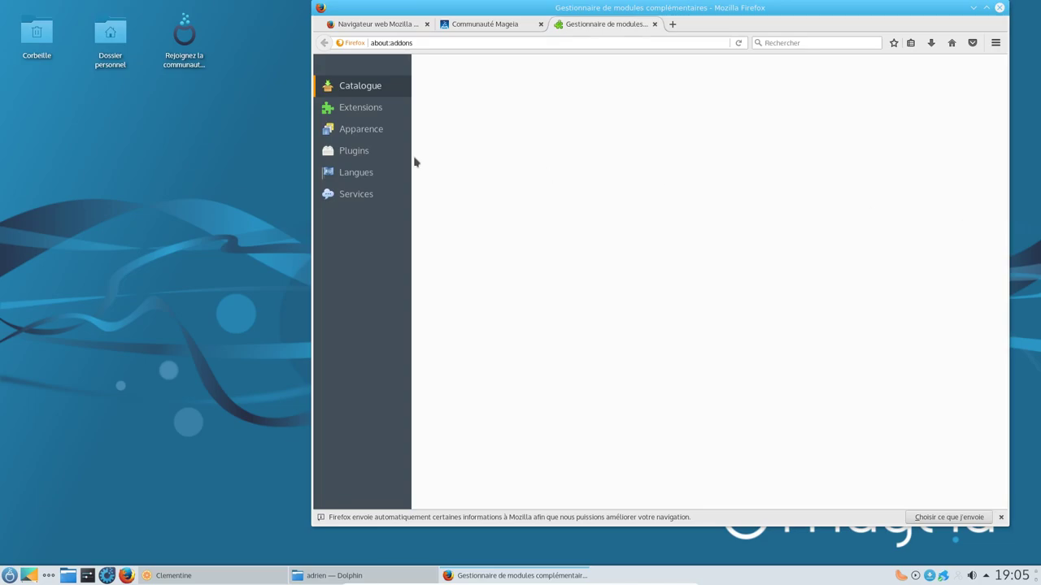
click(356, 151)
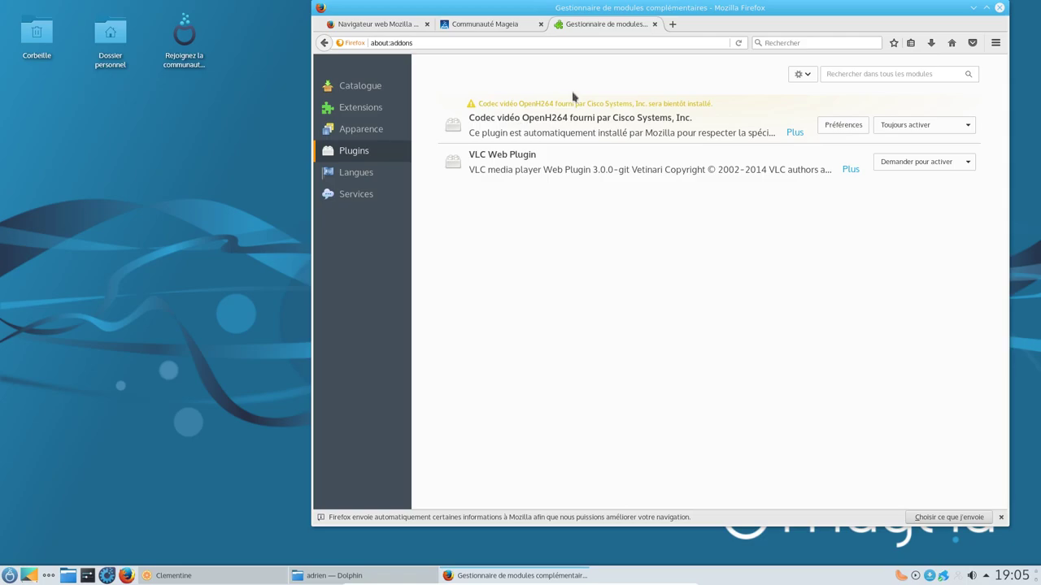
Step: Move the Firefox window left and close the Add-ons Manager tab
drag(678, 18, 527, 37)
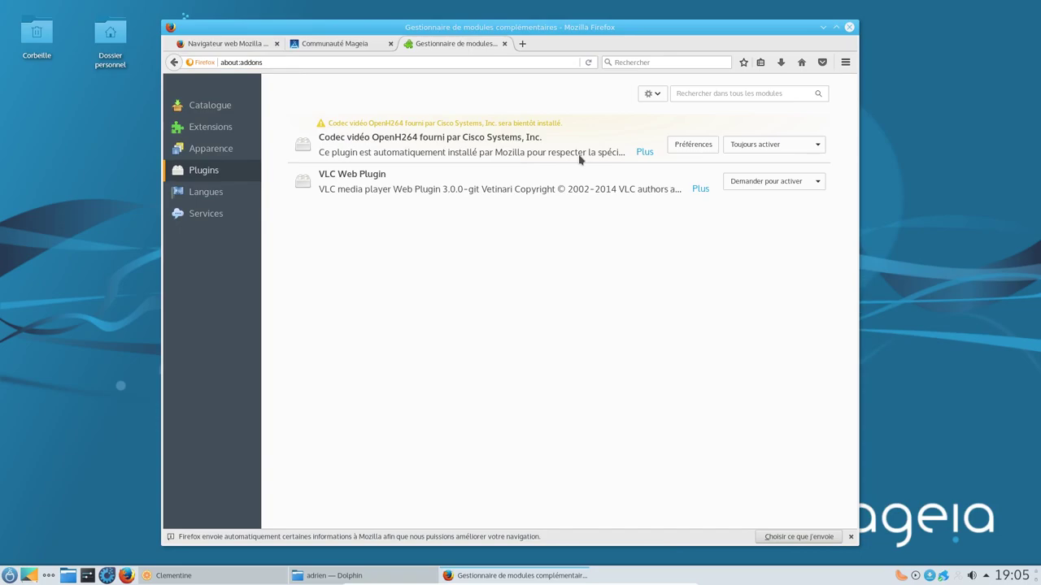
click(504, 43)
click(496, 58)
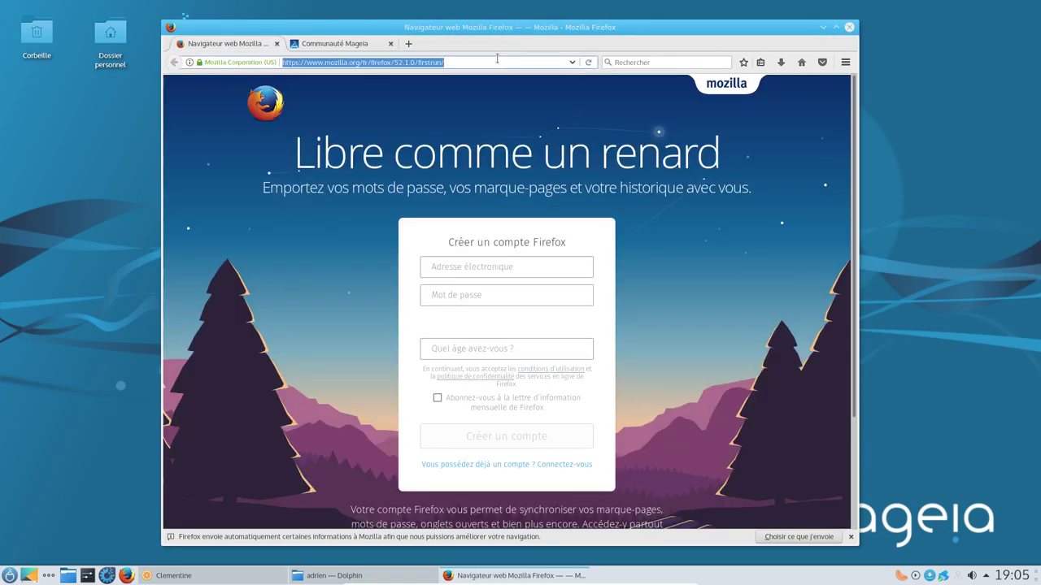
Step: Visit youtube.com, check the youtube.com/html5 player page, then return to the home page
text(youtube)
key(Return)
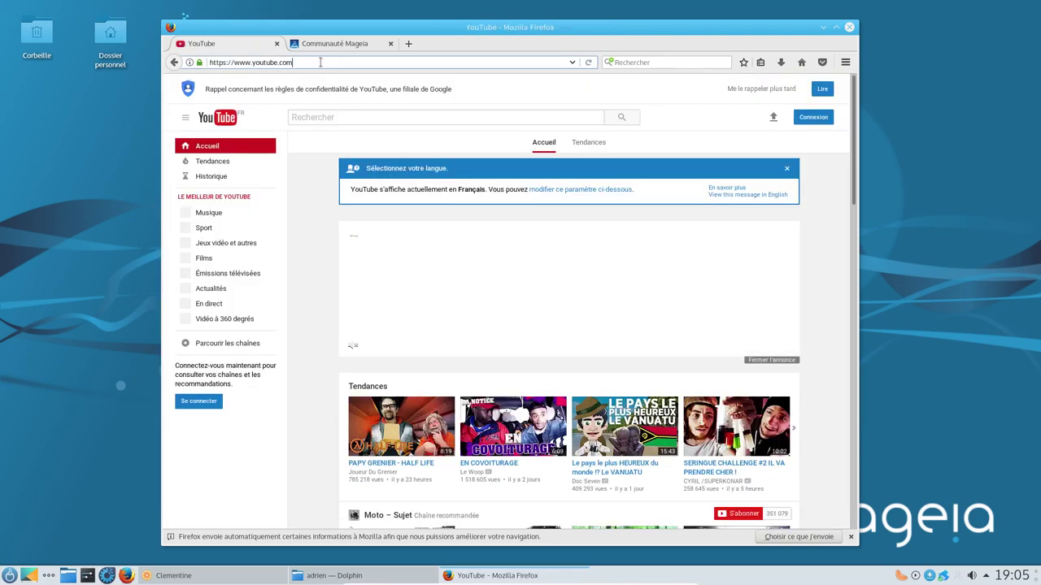
click(314, 64)
text(html5)
key(Return)
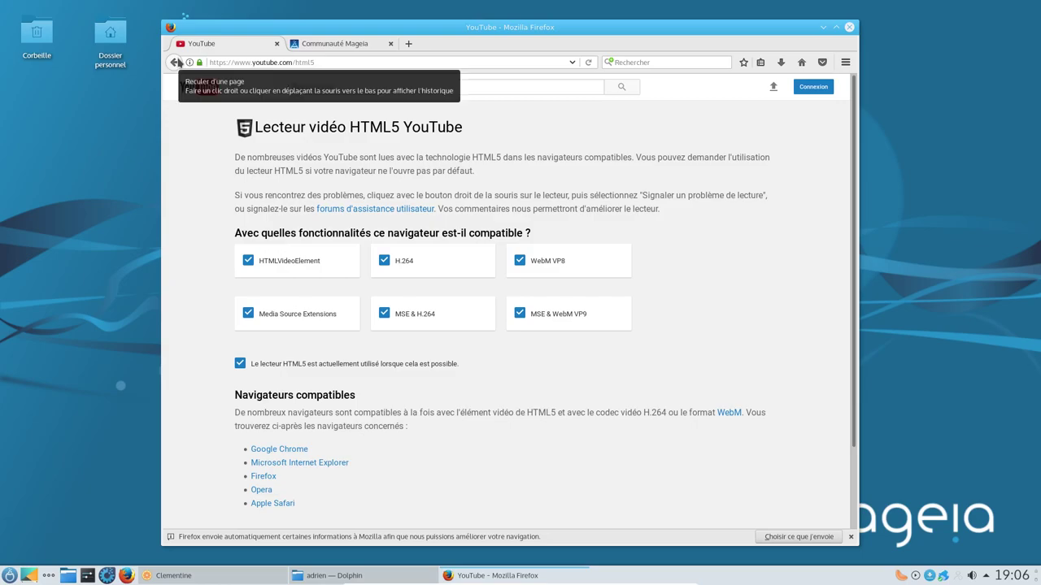
click(175, 63)
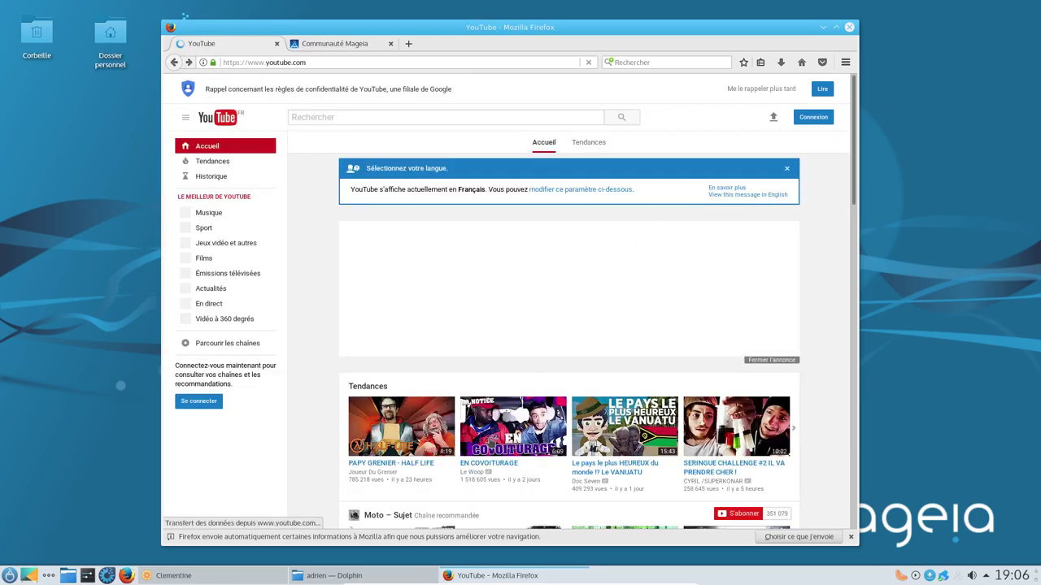
Step: Watch EN COVOITURAGE fullscreen from about 2:02, exit fullscreen, and close the YouTube tab
click(489, 463)
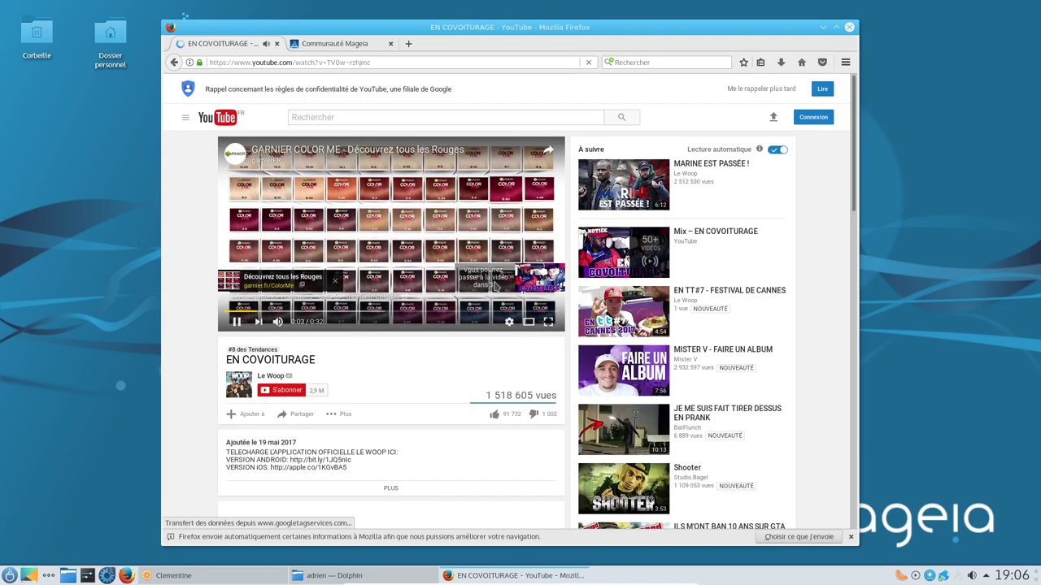
click(546, 322)
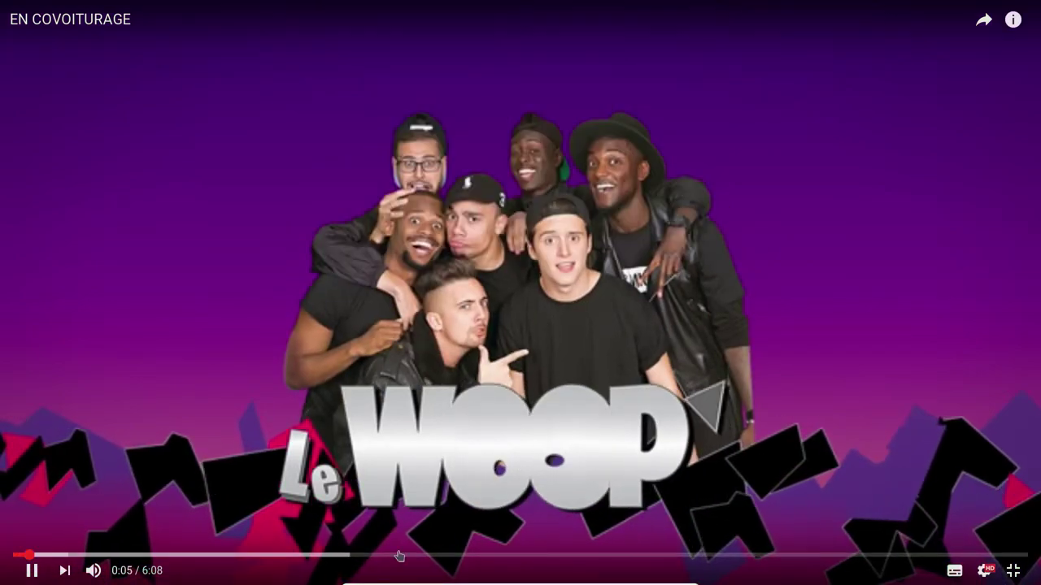
click(346, 556)
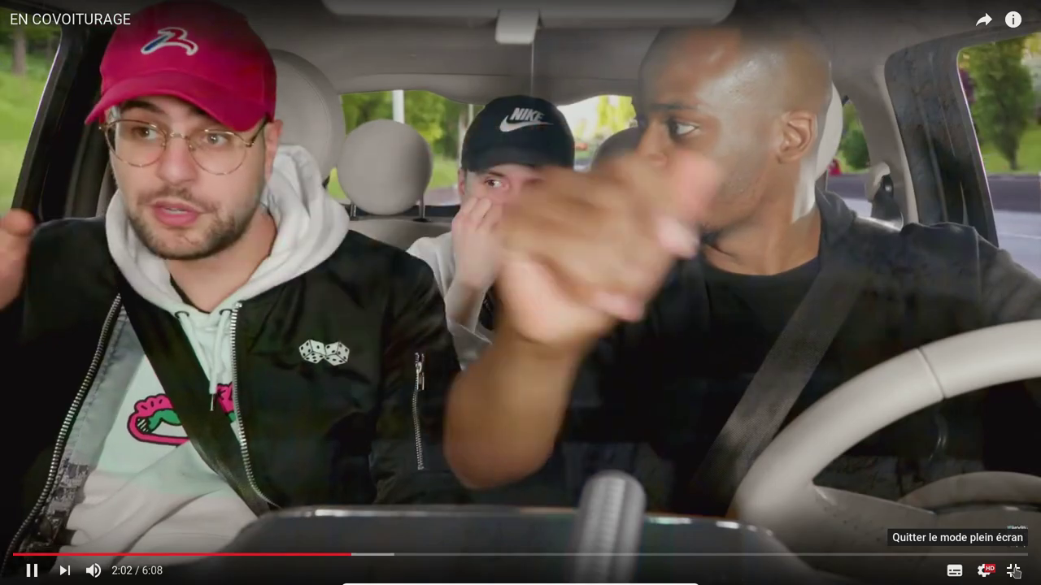
click(1014, 572)
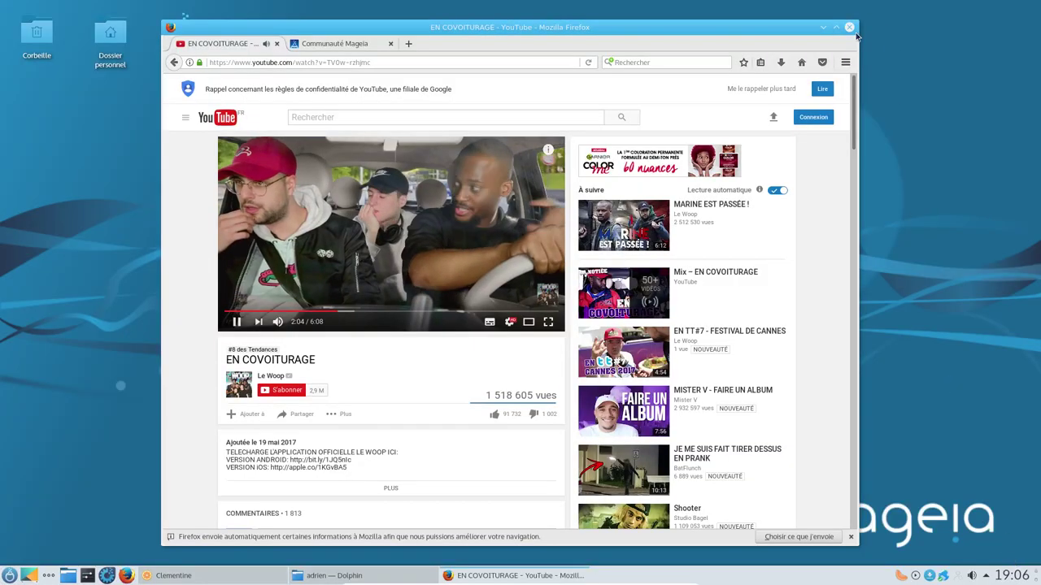
key(ctrl+l)
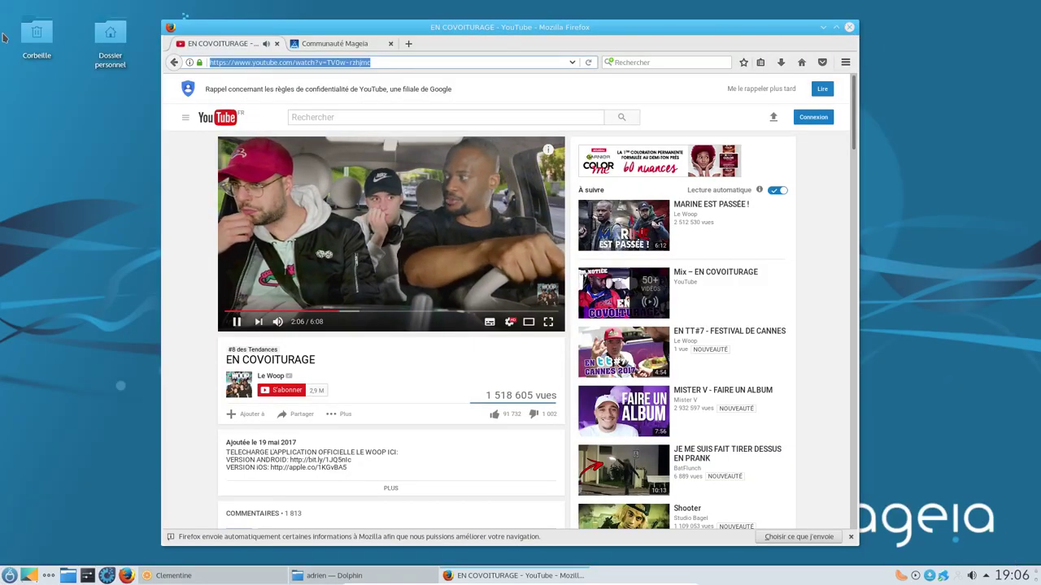
click(277, 43)
Step: Open a new tab and load altermusique.org
click(293, 46)
text(a)
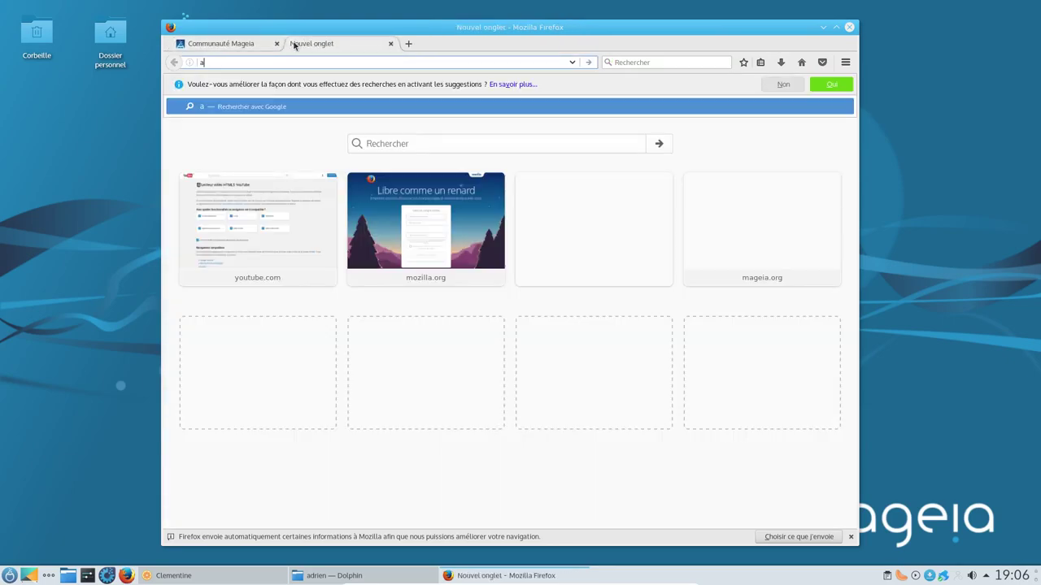
text(ltermusique.org)
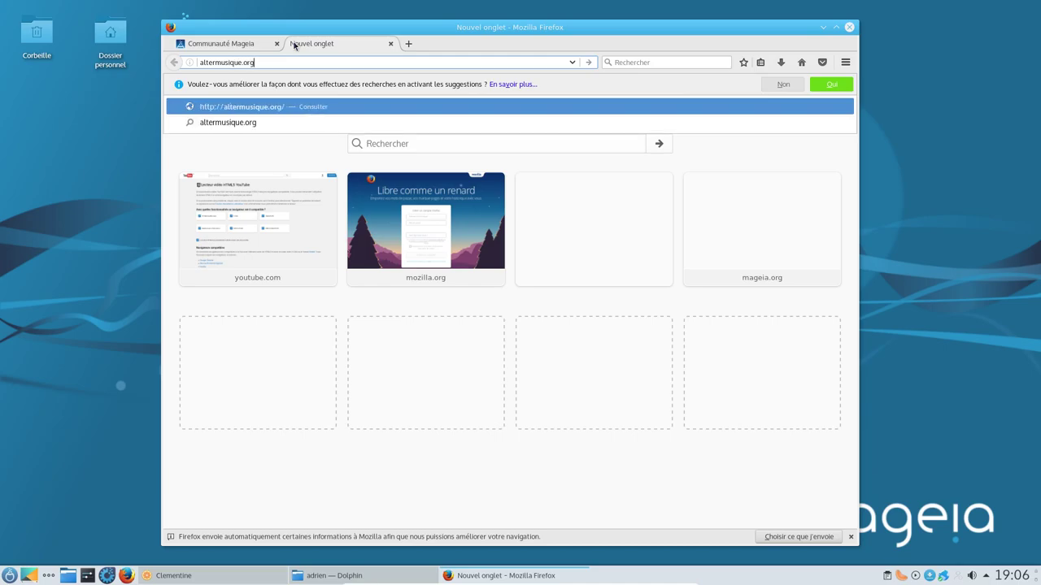
key(Return)
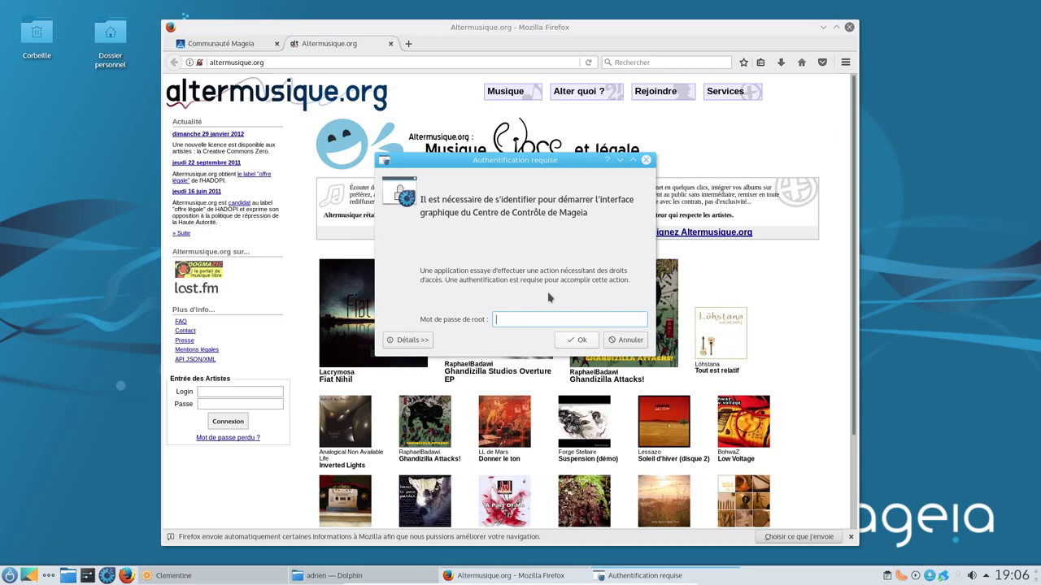
Step: Submit the root password for Control Center, then open the Donner le ton album page
key(Return)
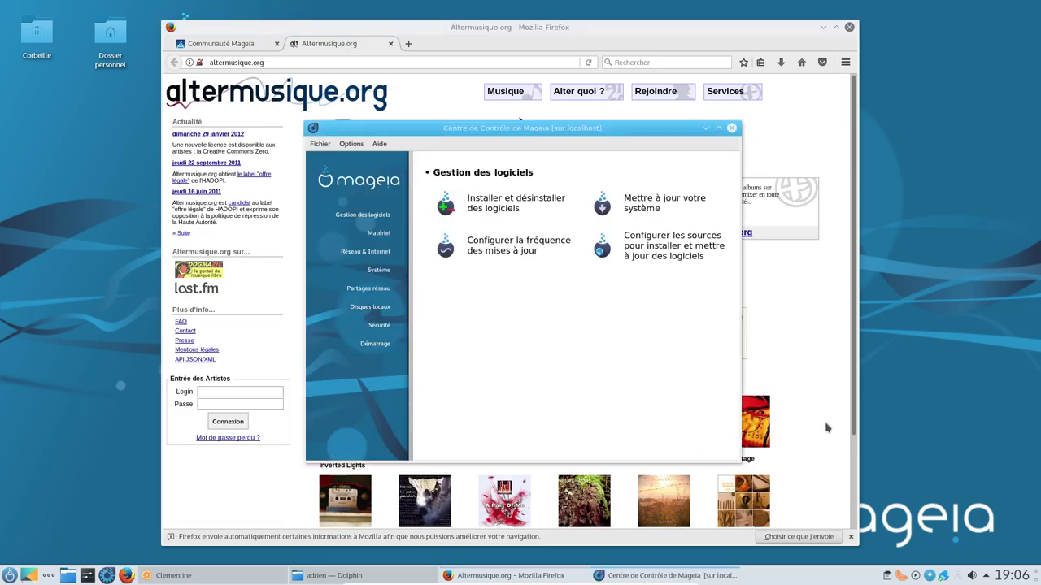
click(824, 427)
click(491, 457)
scroll(656, 474, down, 5)
Step: Save the low-quality MP3 album archive LL-de-Mars-Donner-le-ton-LOW.zip to disk
click(448, 476)
click(450, 300)
click(596, 354)
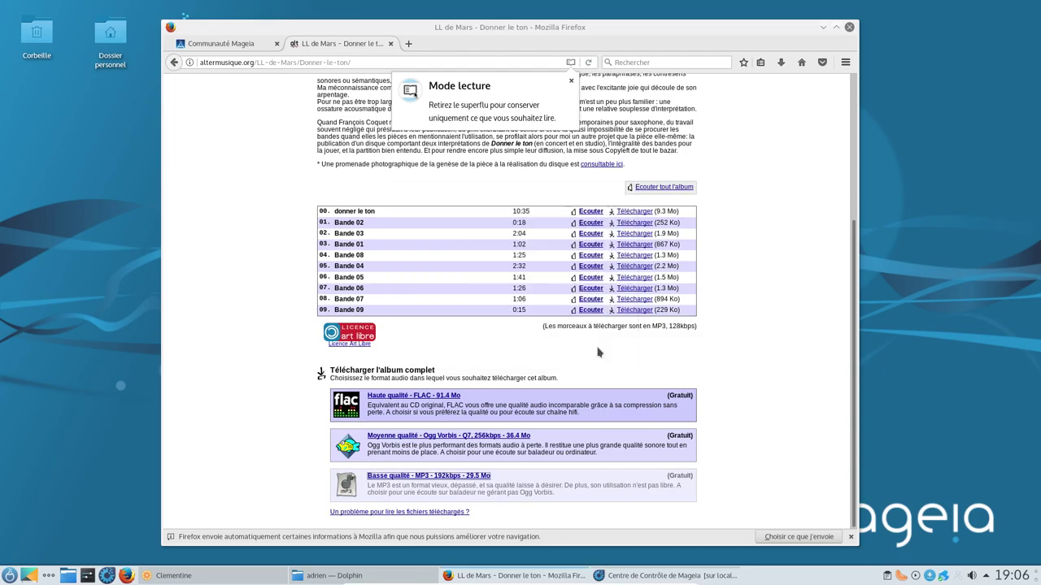
click(428, 475)
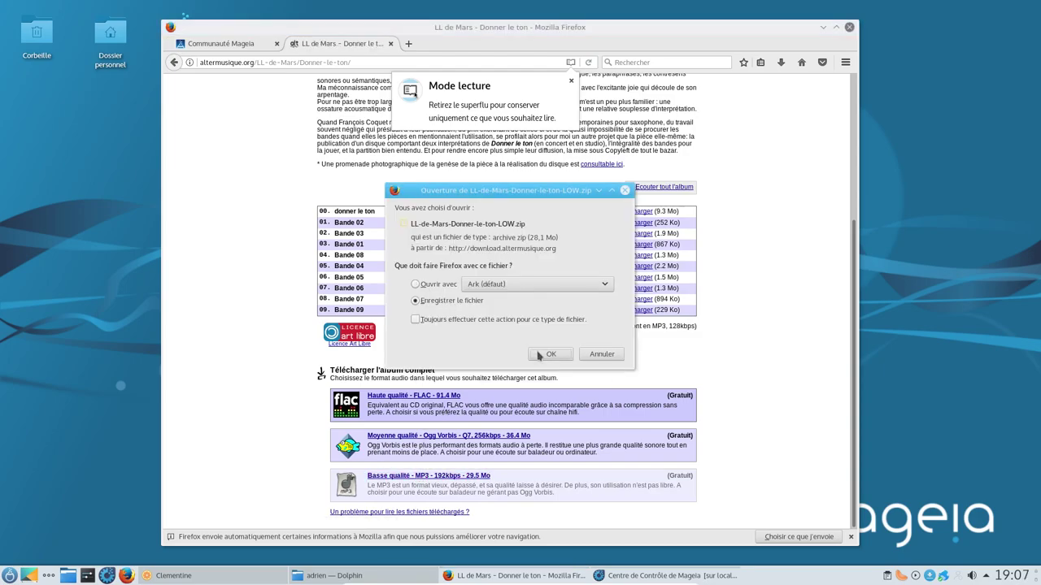
click(543, 354)
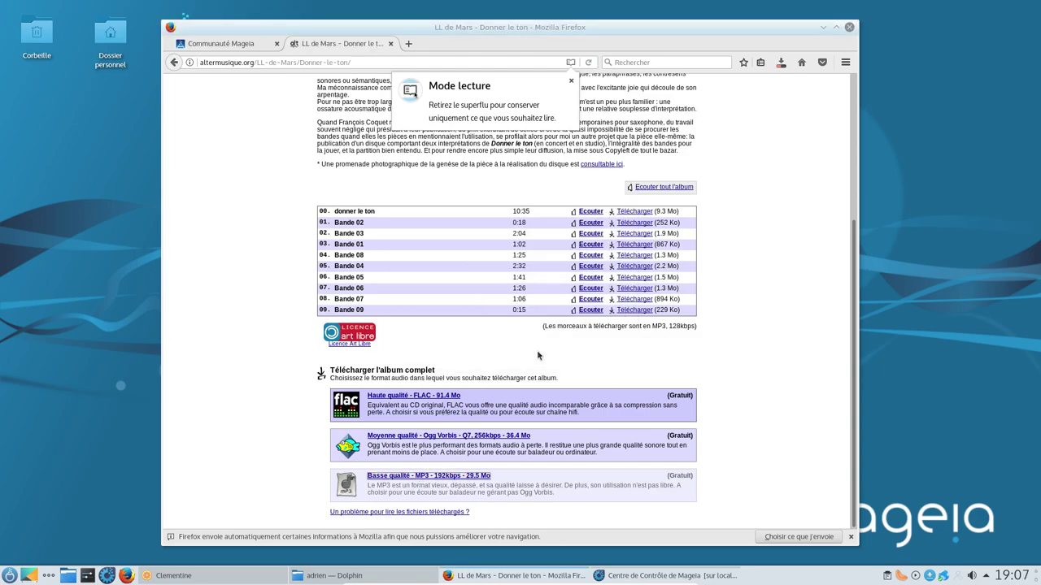
Step: Dismiss the downloads list and close Firefox with all its tabs
click(852, 31)
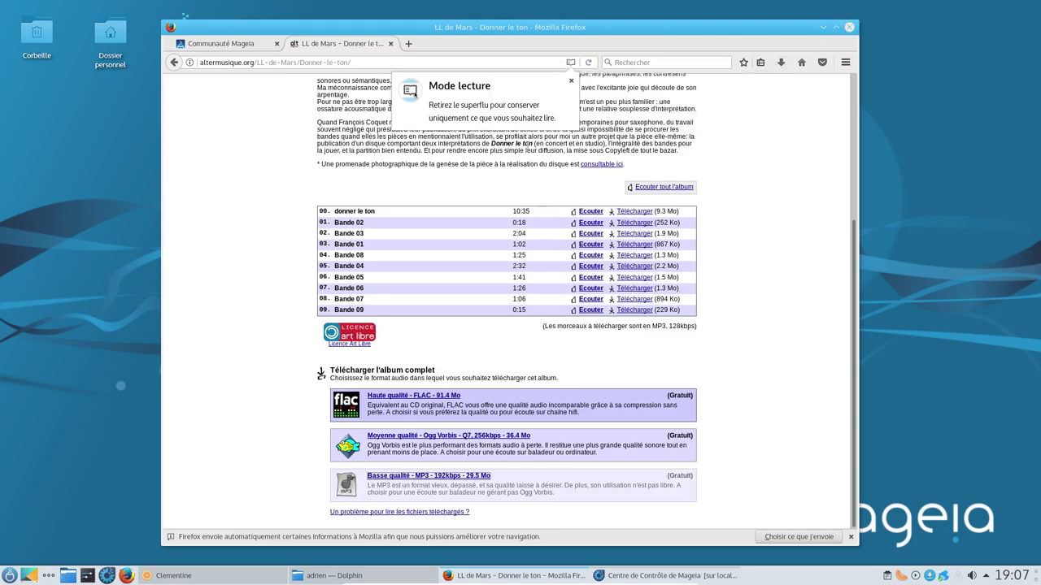
click(848, 29)
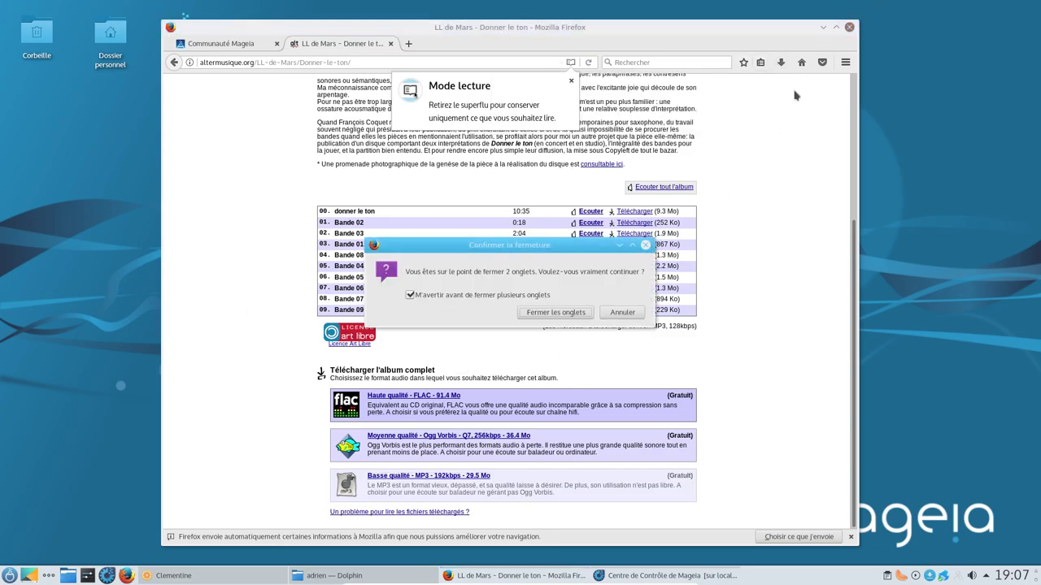
click(556, 312)
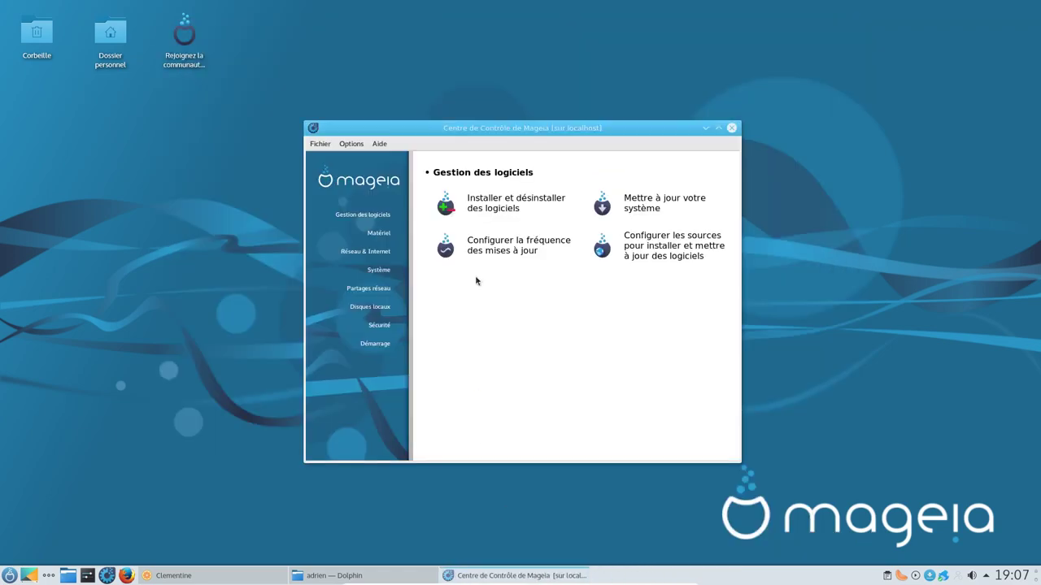
Step: Enable Tainted Release, Tainted Updates, Tainted 32bit Release and Tainted 32bit Updates media, and save
click(625, 258)
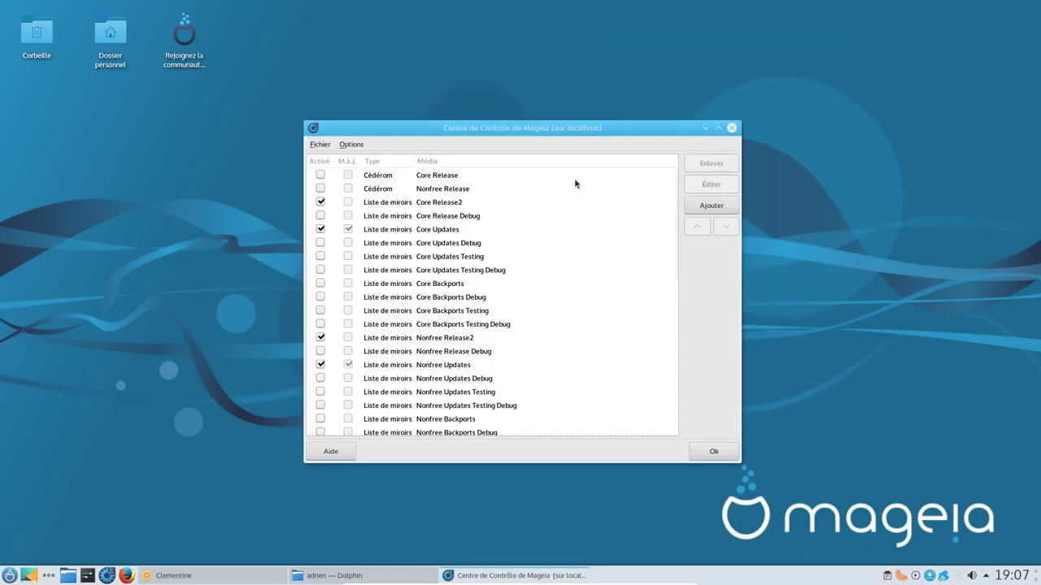
click(720, 128)
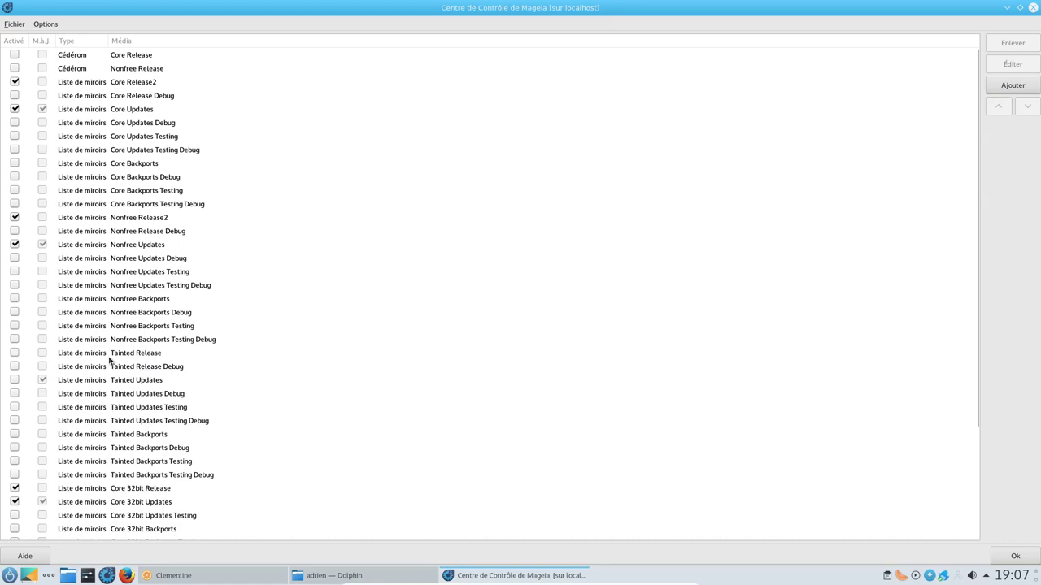
click(14, 353)
click(15, 379)
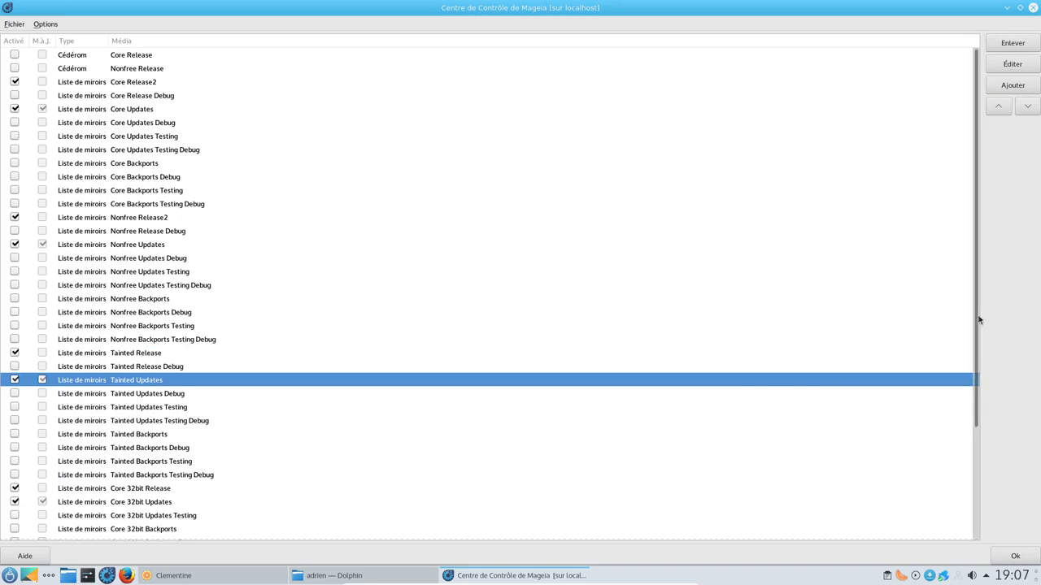
drag(976, 341, 970, 471)
click(15, 493)
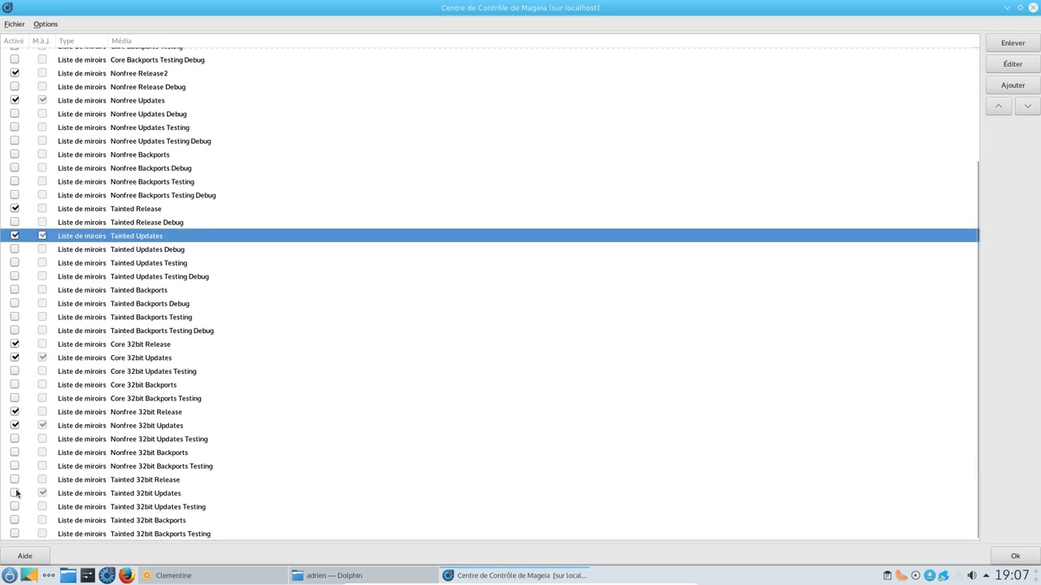
click(14, 480)
click(1015, 555)
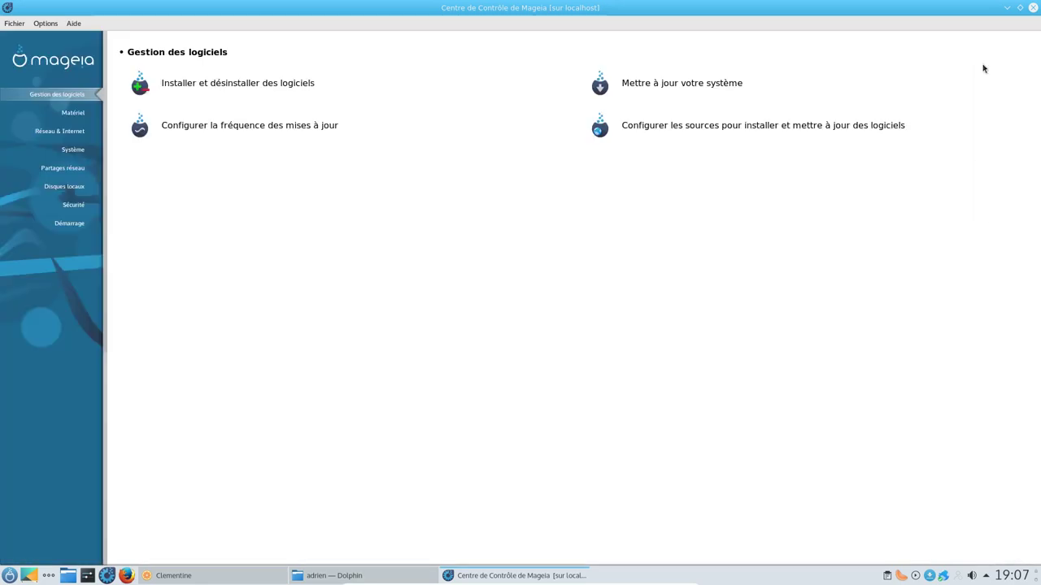
click(1021, 9)
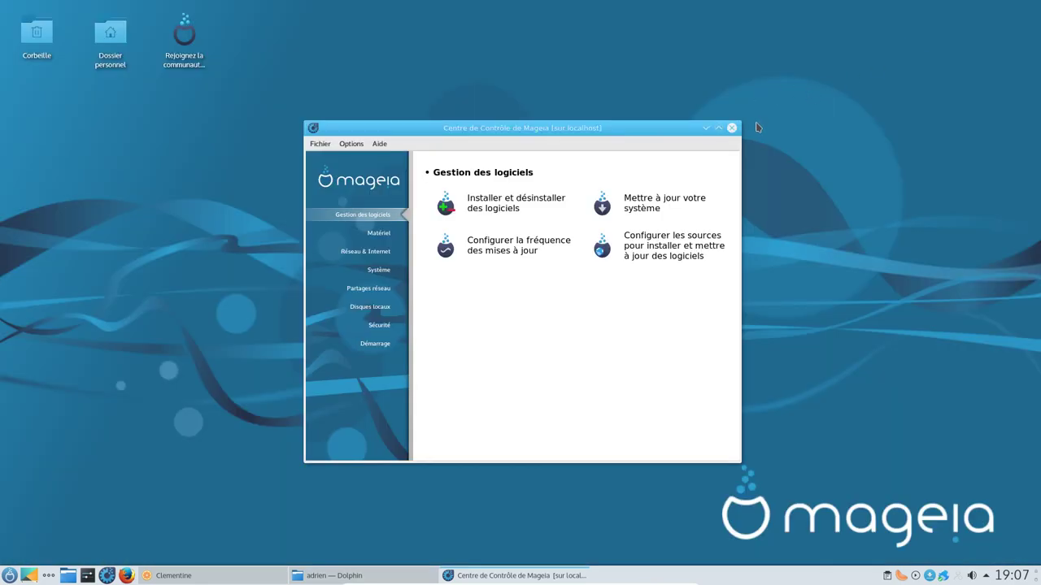
click(704, 127)
Step: Extract the downloaded album zip from Téléchargements into Musique, then close Dolphin
click(334, 576)
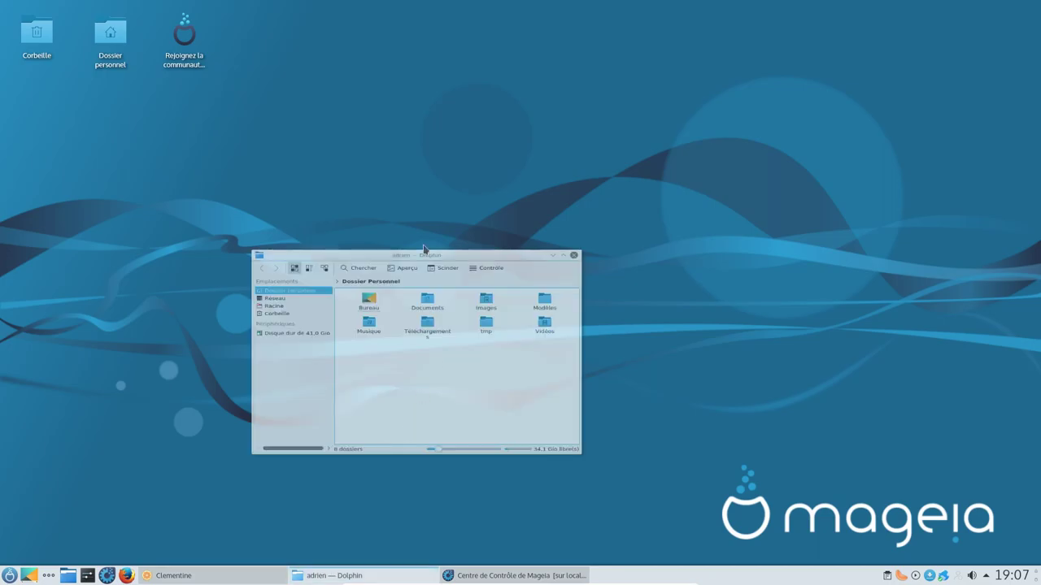
click(461, 214)
right_click(359, 194)
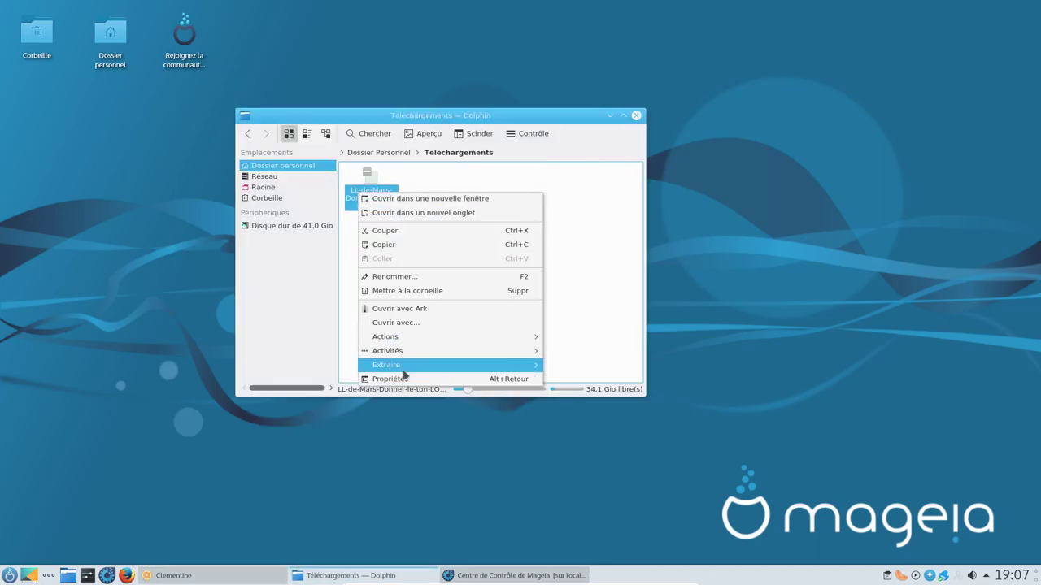
mouse_move(528, 364)
click(599, 378)
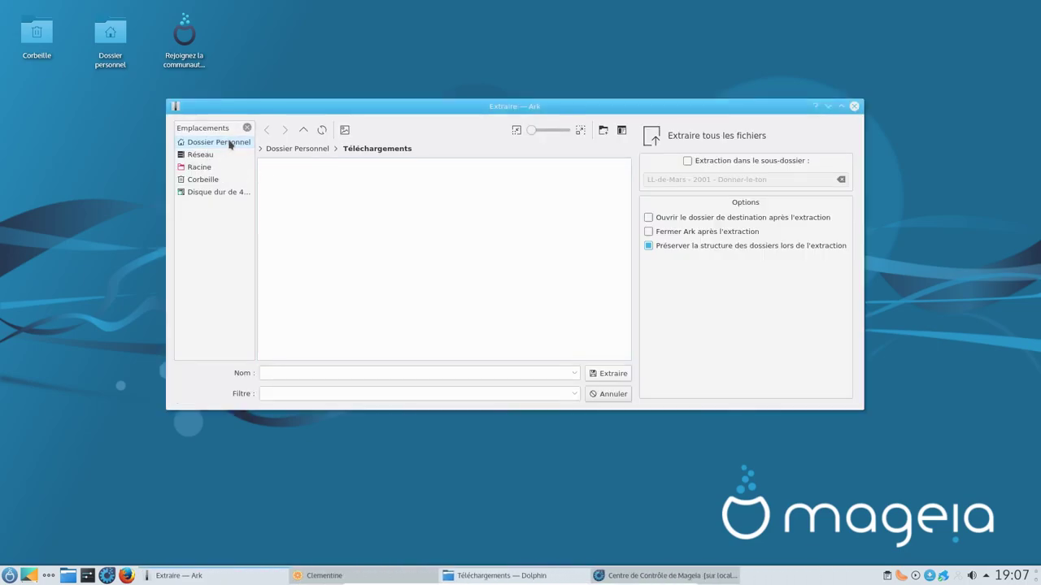
click(199, 141)
click(287, 207)
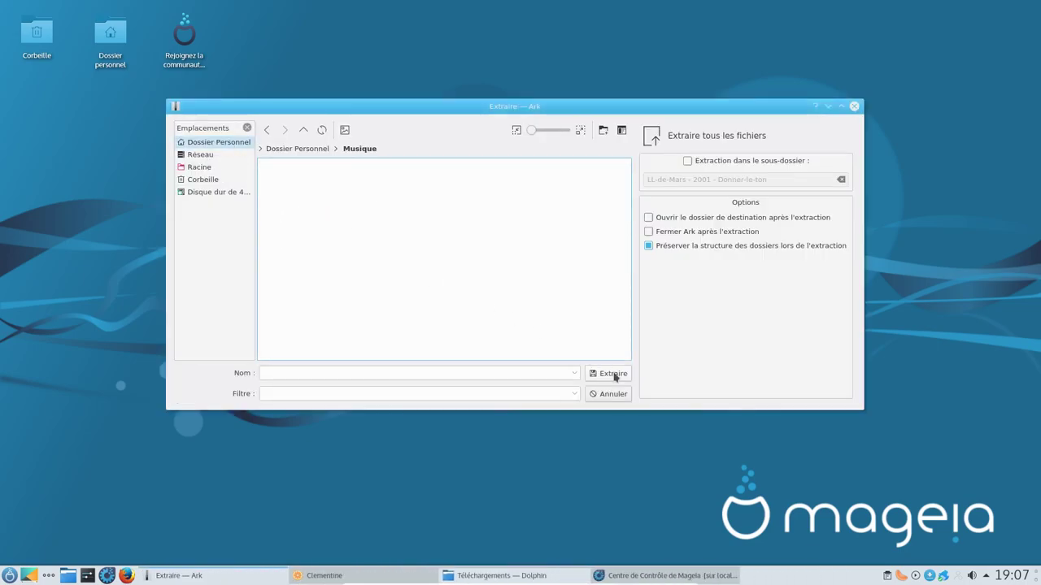
click(611, 374)
click(637, 117)
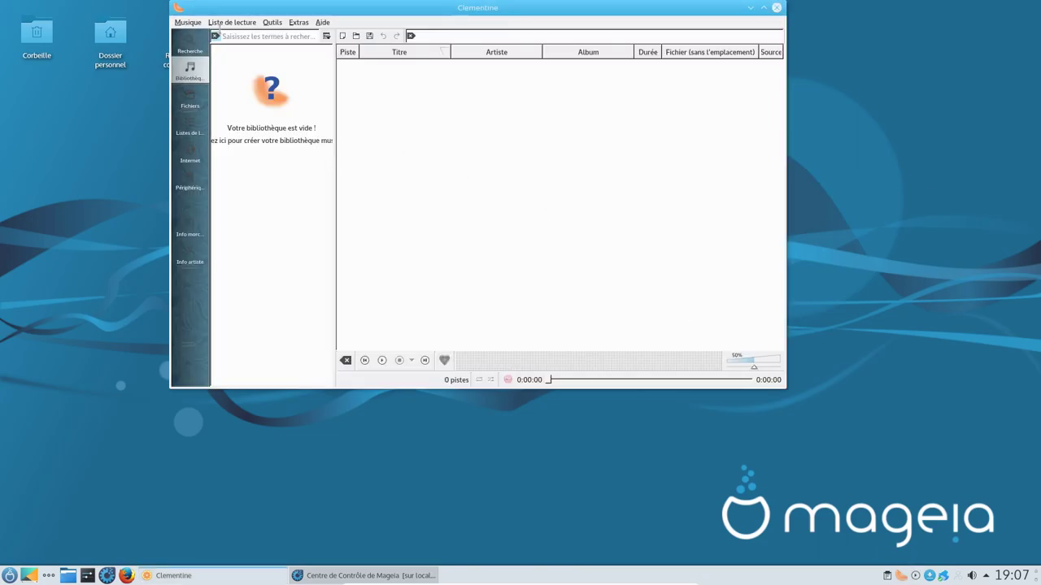
Step: Add the Musique folder to Clementine's music library in Préférences
click(322, 22)
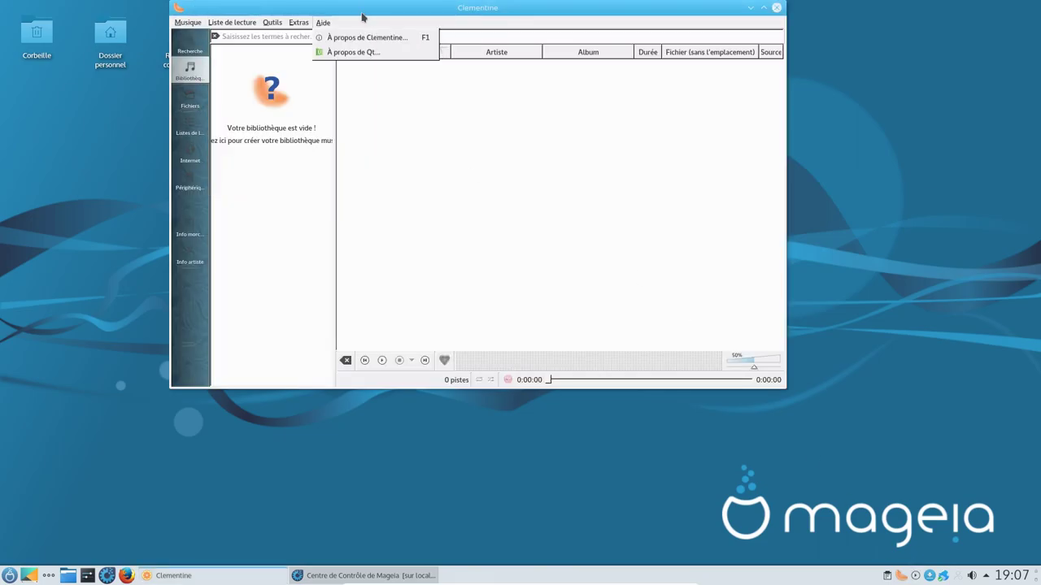
click(272, 22)
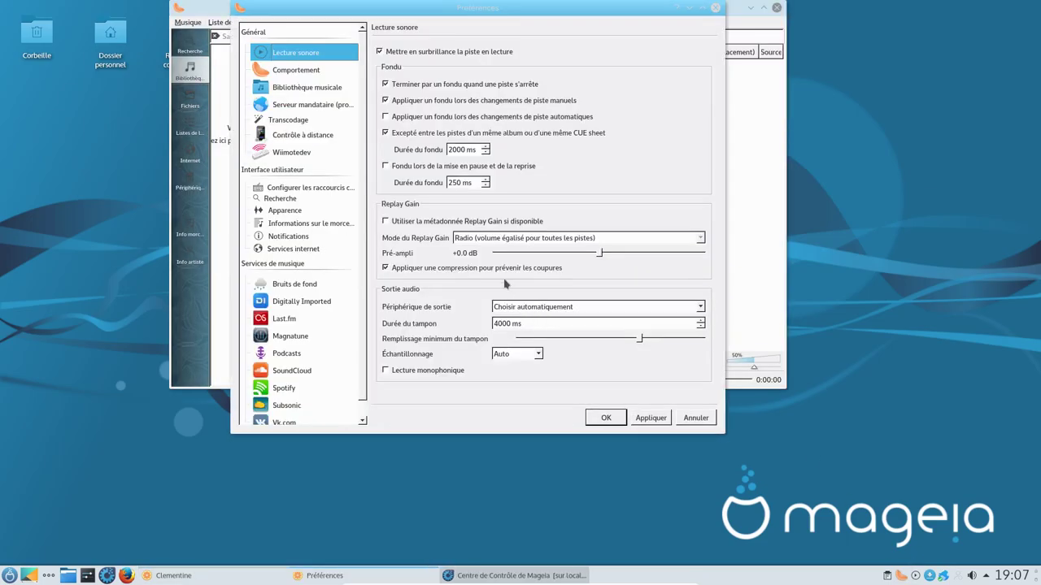
click(298, 87)
click(660, 67)
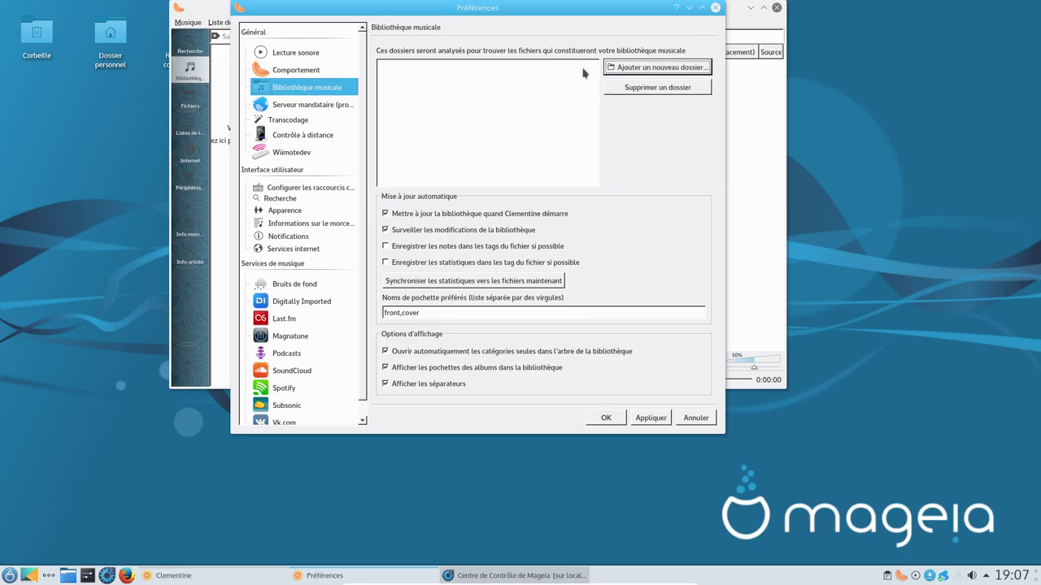
click(402, 179)
click(623, 306)
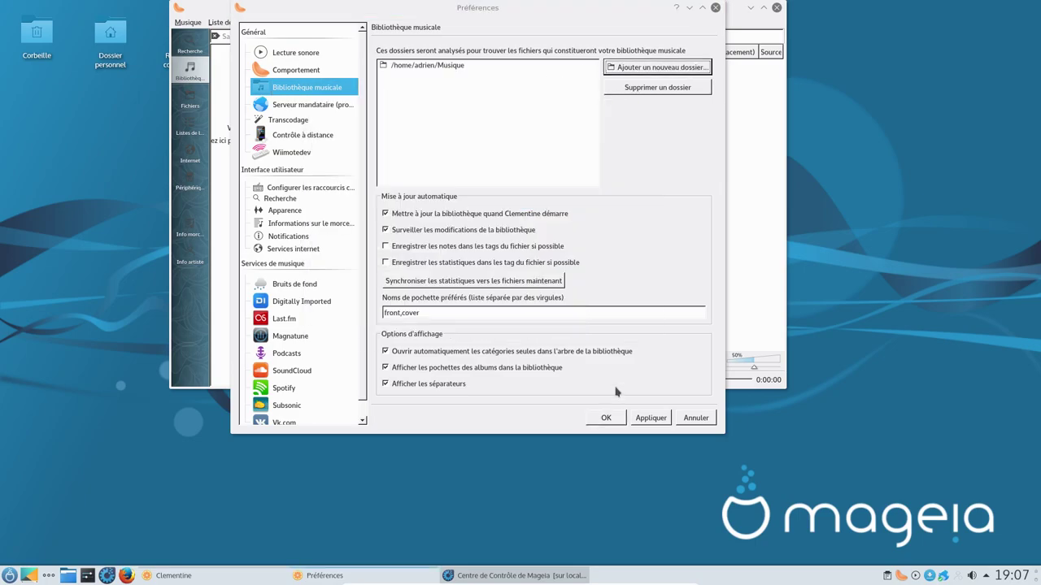
click(649, 418)
click(606, 418)
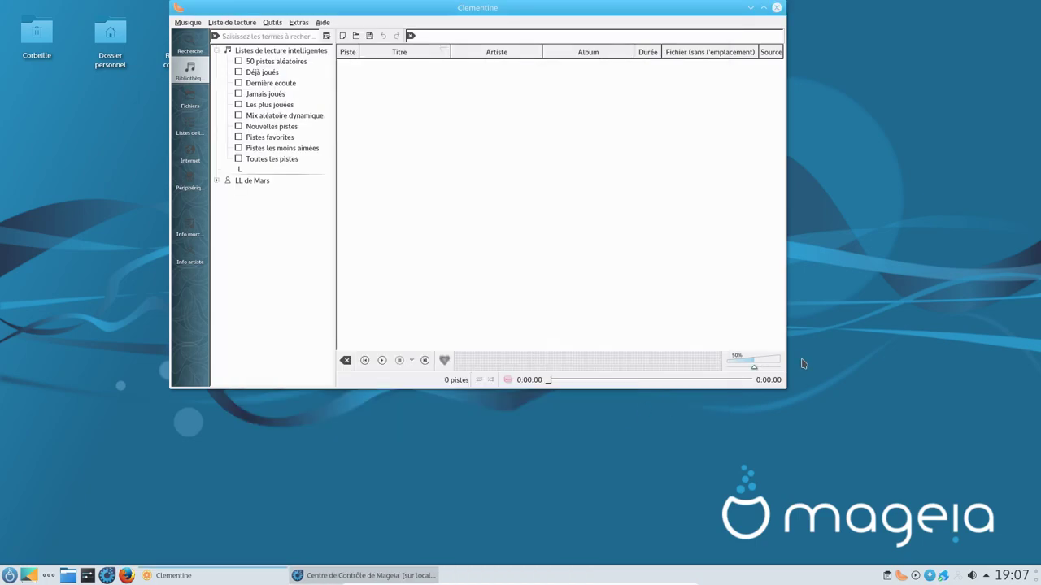
Step: Set volume to 100%, play the LL de Mars album briefly, stop, and close Clementine
click(777, 366)
drag(776, 367, 821, 398)
scroll(971, 575, up, 2)
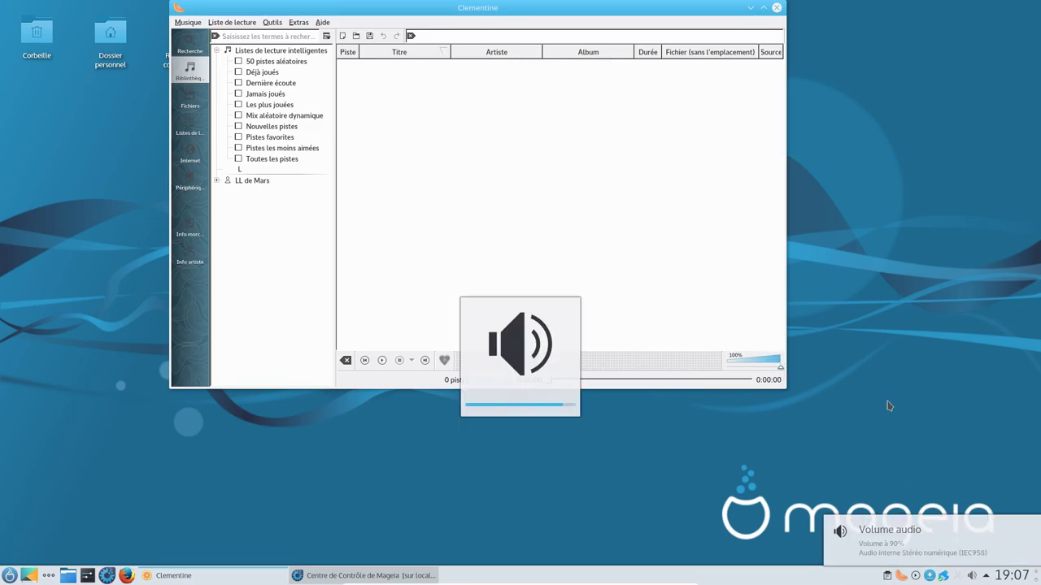
drag(303, 186, 530, 154)
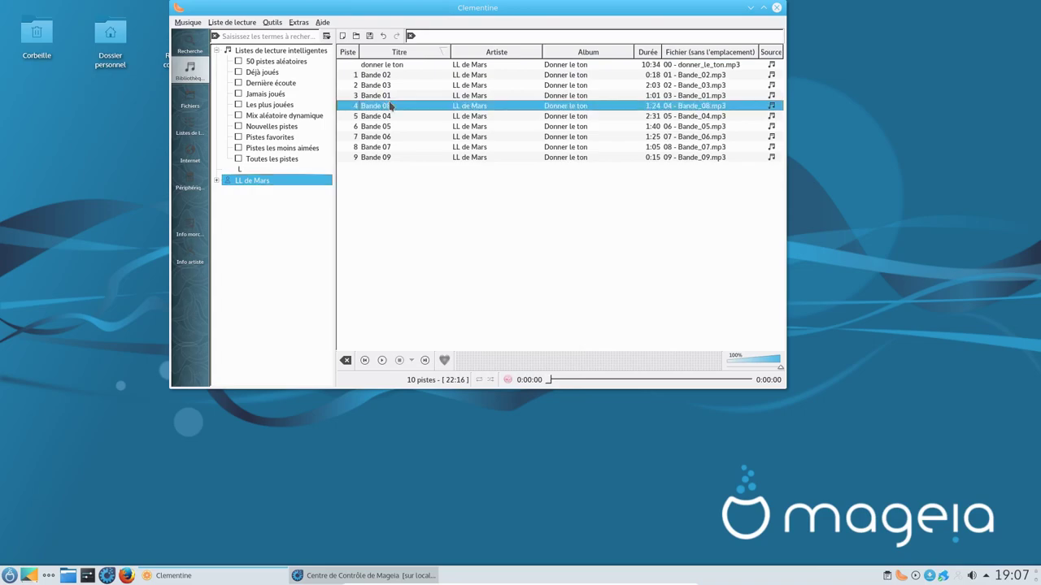
click(583, 381)
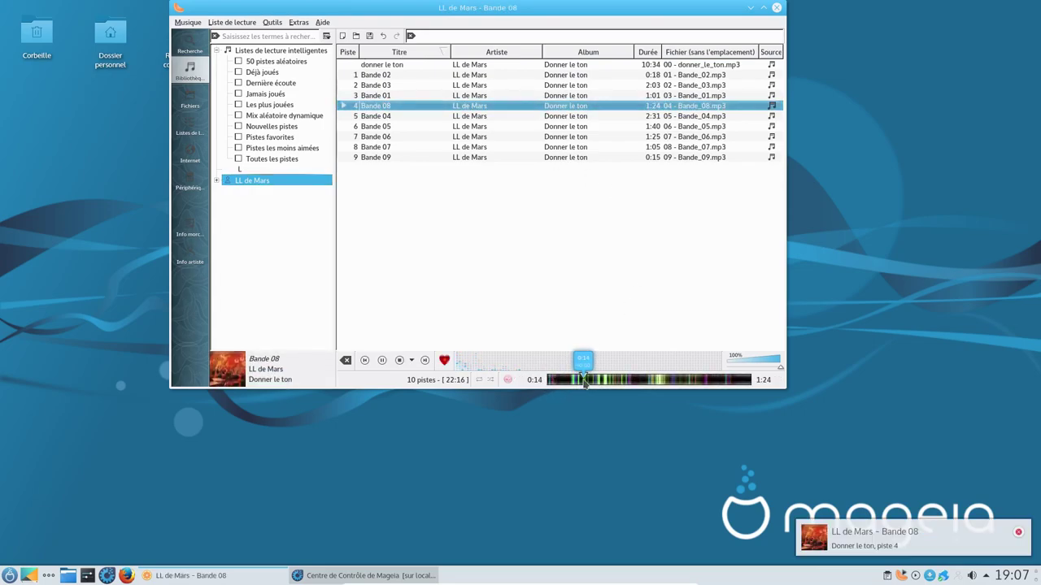
click(396, 363)
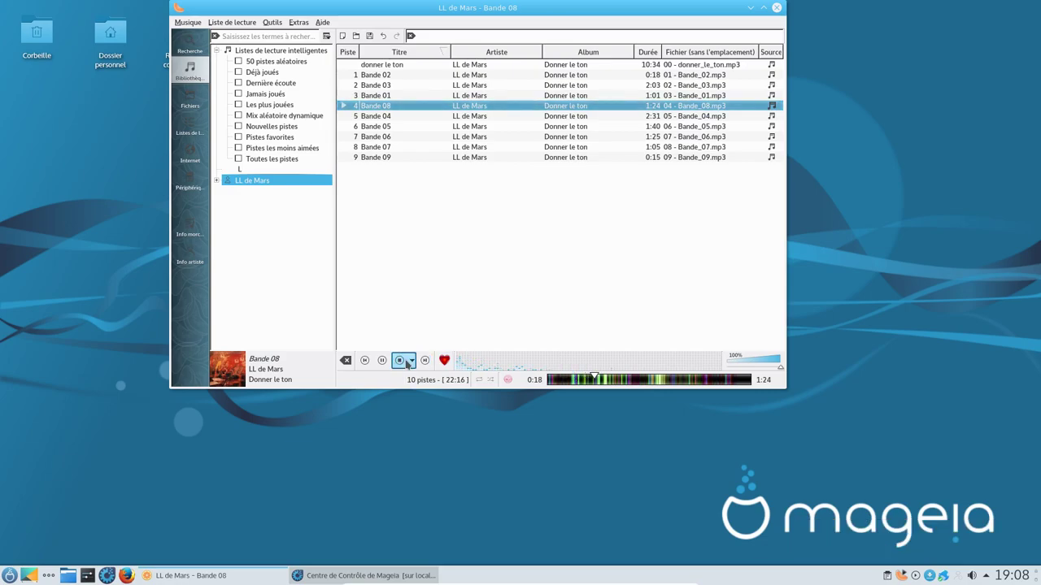
click(776, 7)
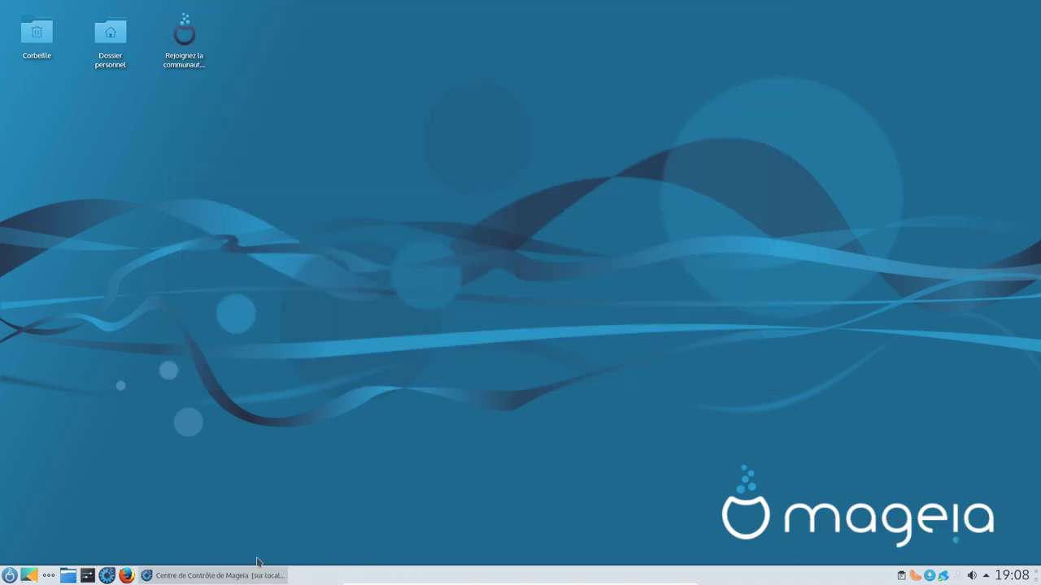
Step: Open the system update tool in Control Center and agree to contact the mirror
click(262, 570)
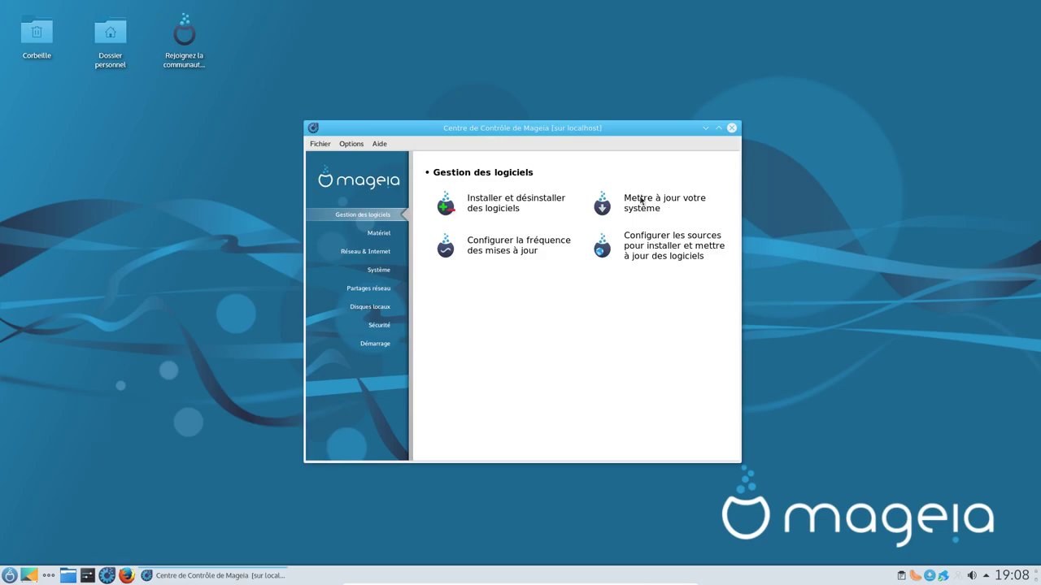
click(640, 200)
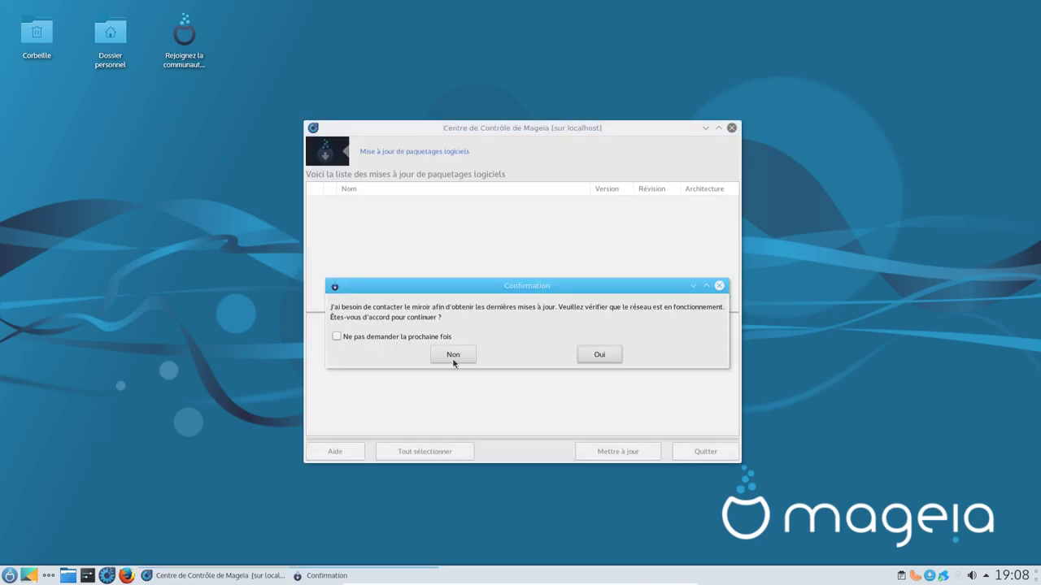
click(587, 355)
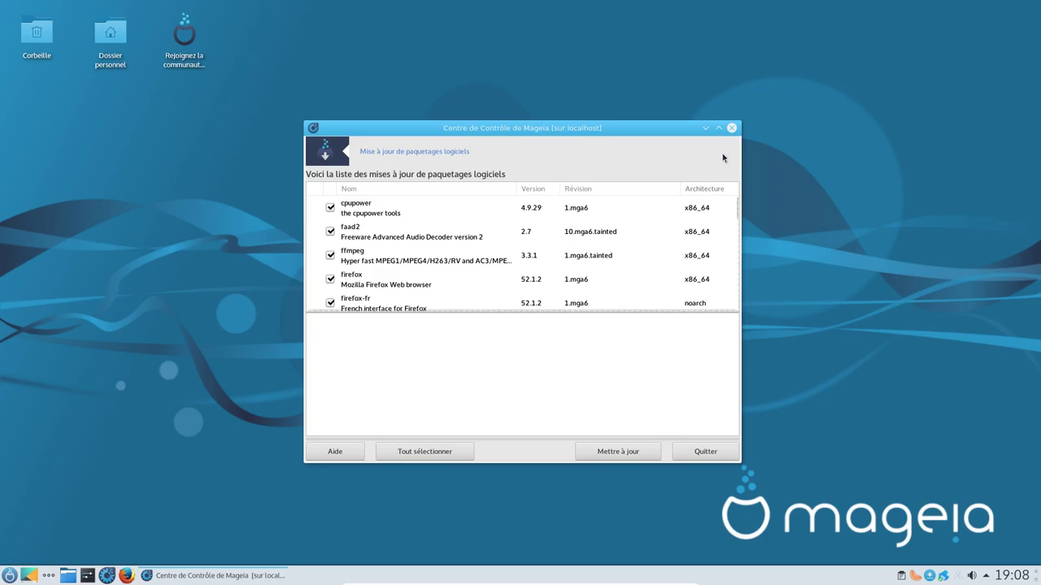
click(719, 127)
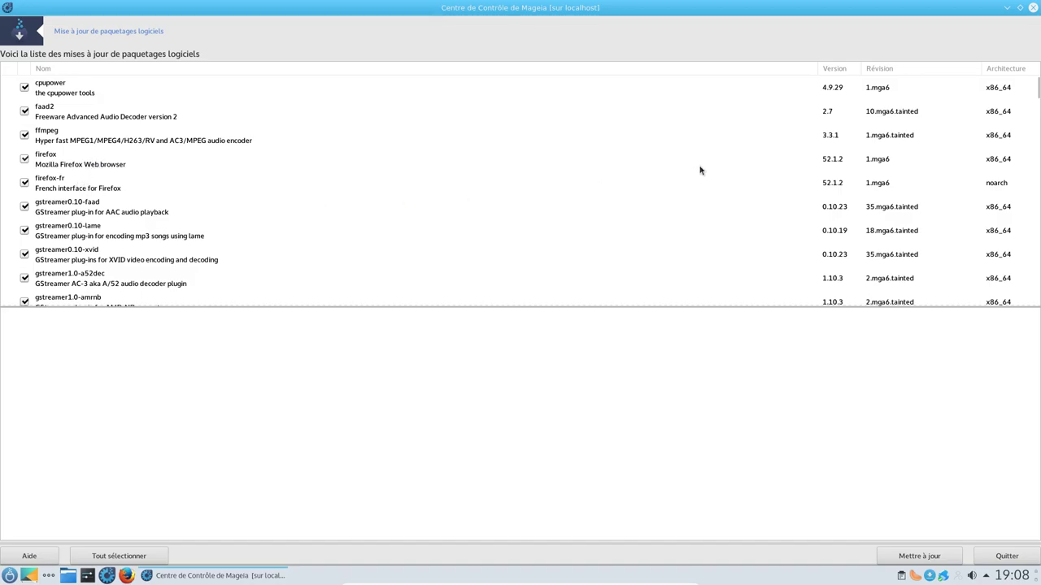
Step: Review the checked package updates down to x264 and start the update
scroll(379, 255, down, 5)
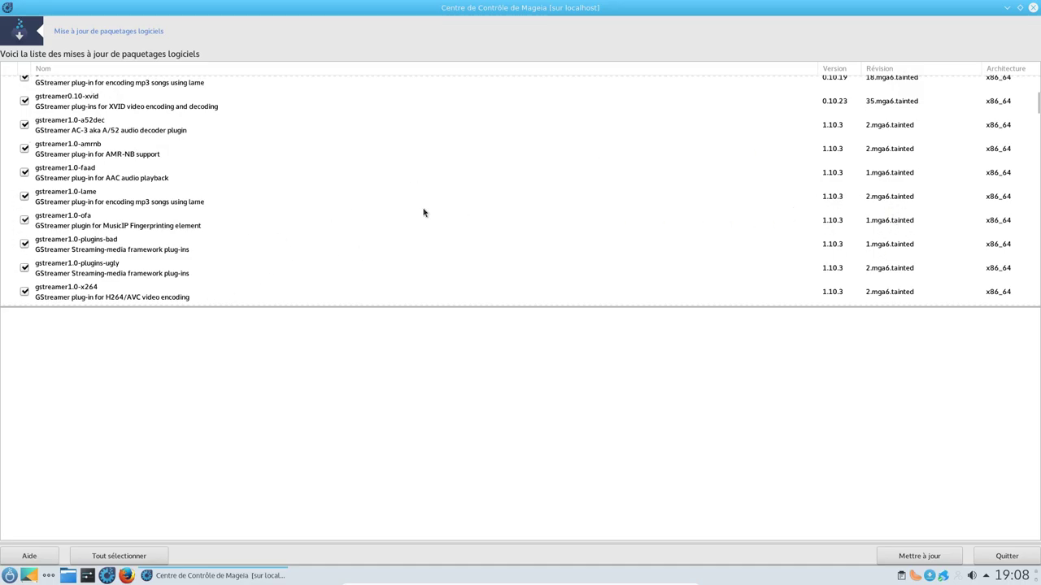
scroll(534, 188, down, 3)
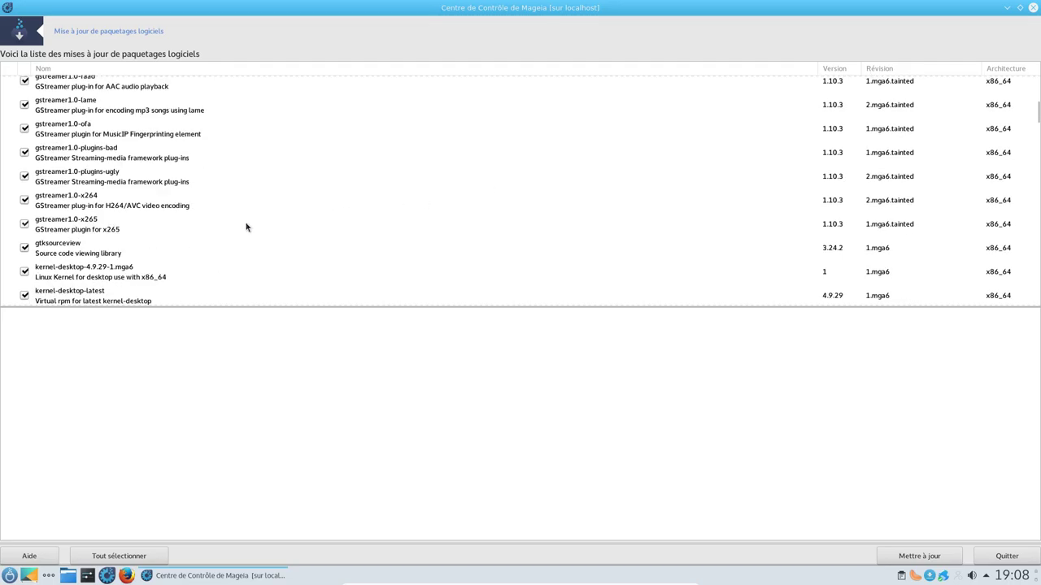
scroll(320, 225, down, 2)
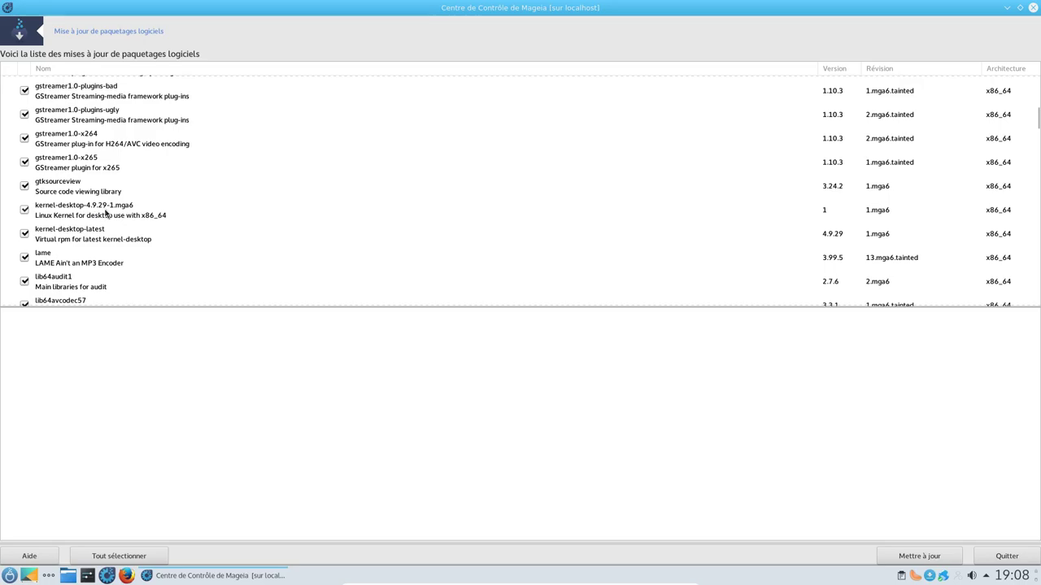
scroll(168, 216, down, 10)
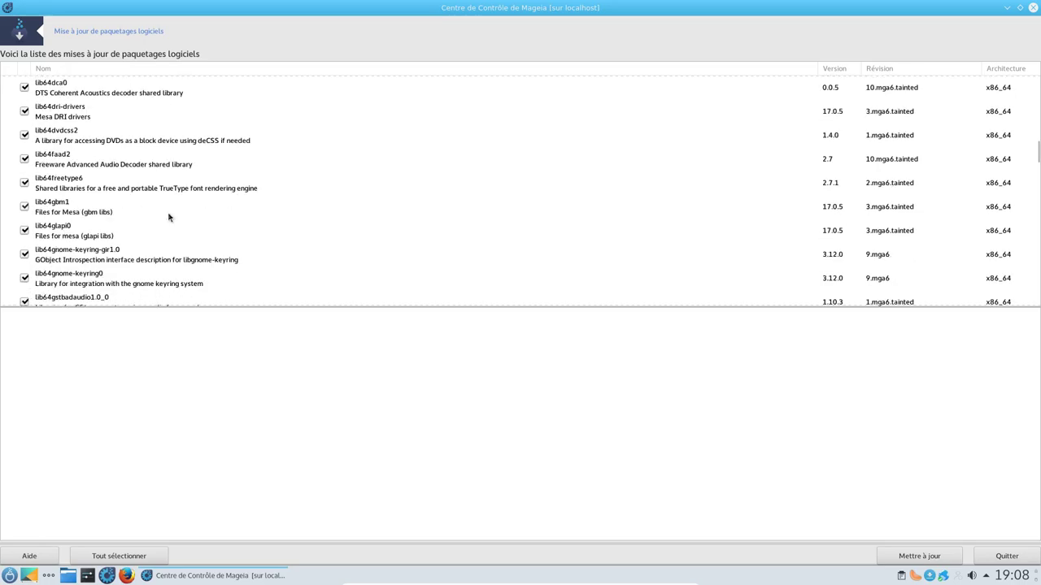
scroll(169, 216, down, 20)
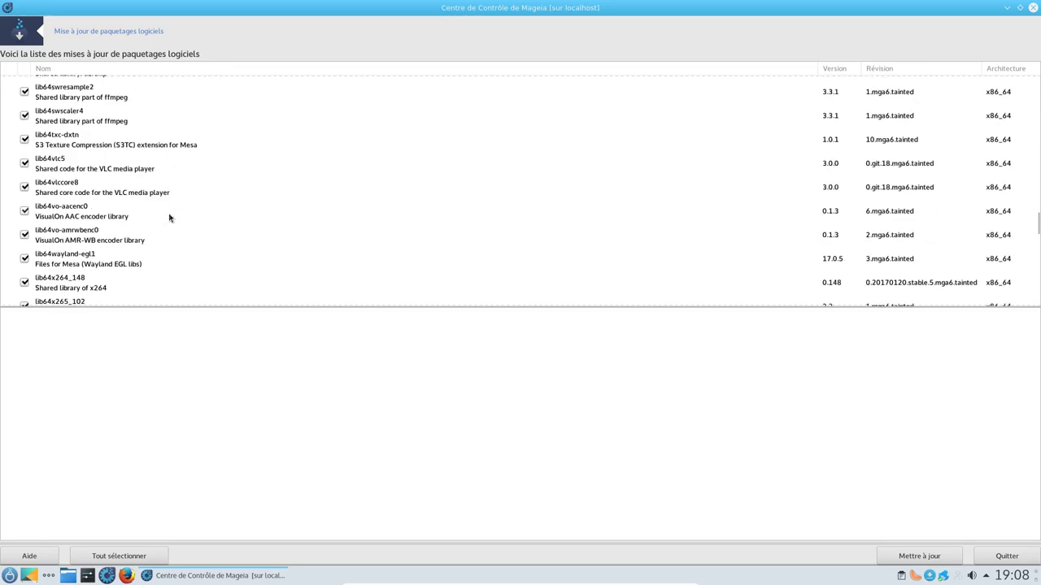
scroll(169, 217, down, 10)
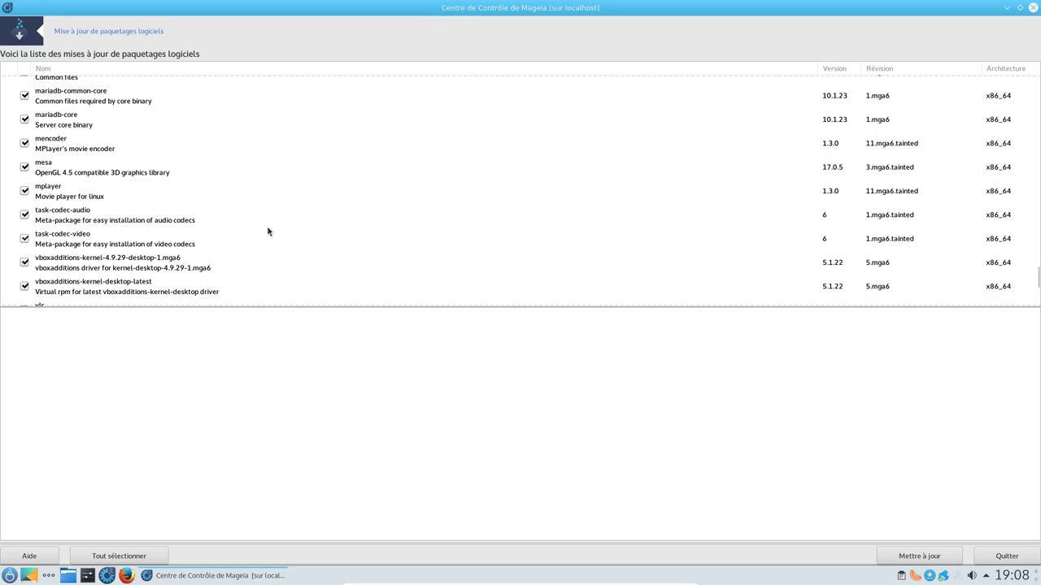
scroll(267, 230, down, 3)
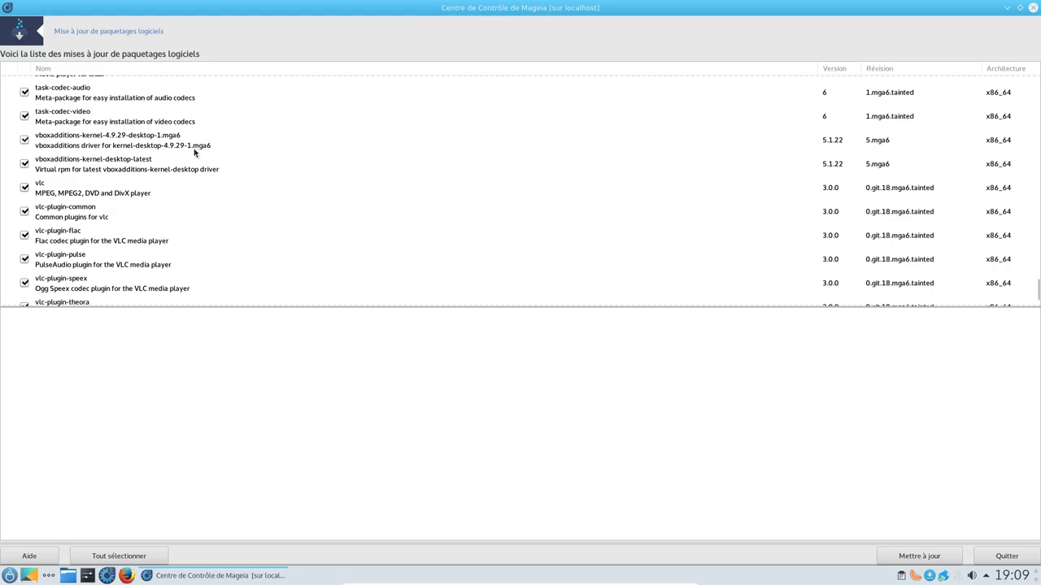
scroll(82, 187, down, 1)
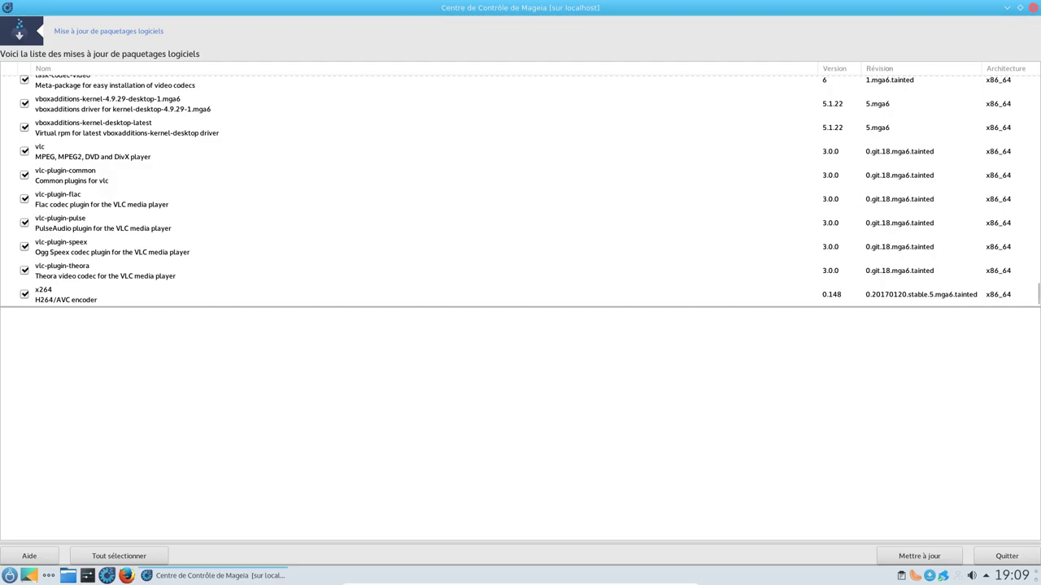
click(922, 556)
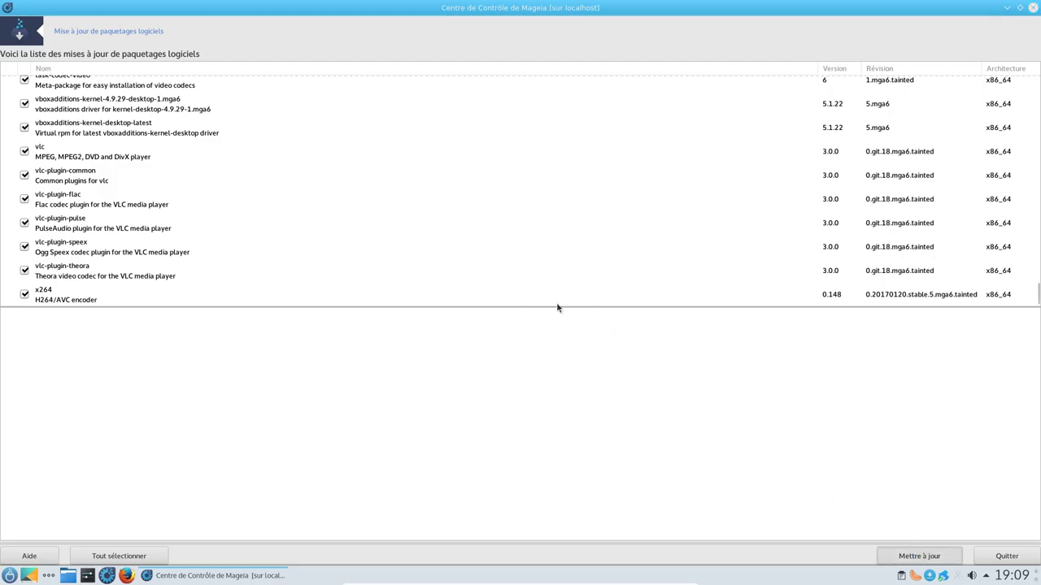
Step: Confirm installing the 96 update packages and launch Firefox while they install
click(200, 195)
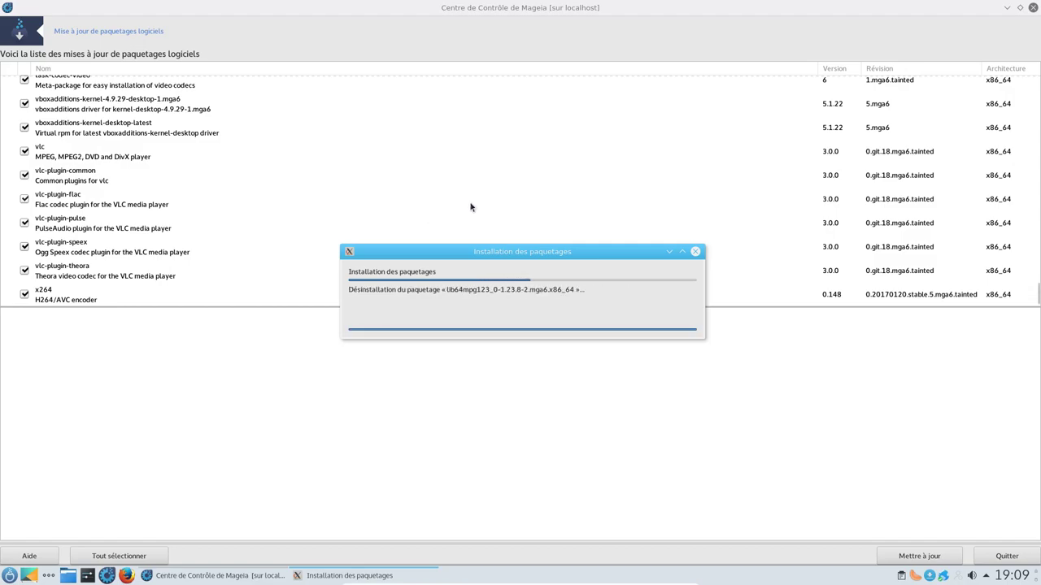
click(1019, 7)
mouse_move(268, 579)
mouse_move(317, 575)
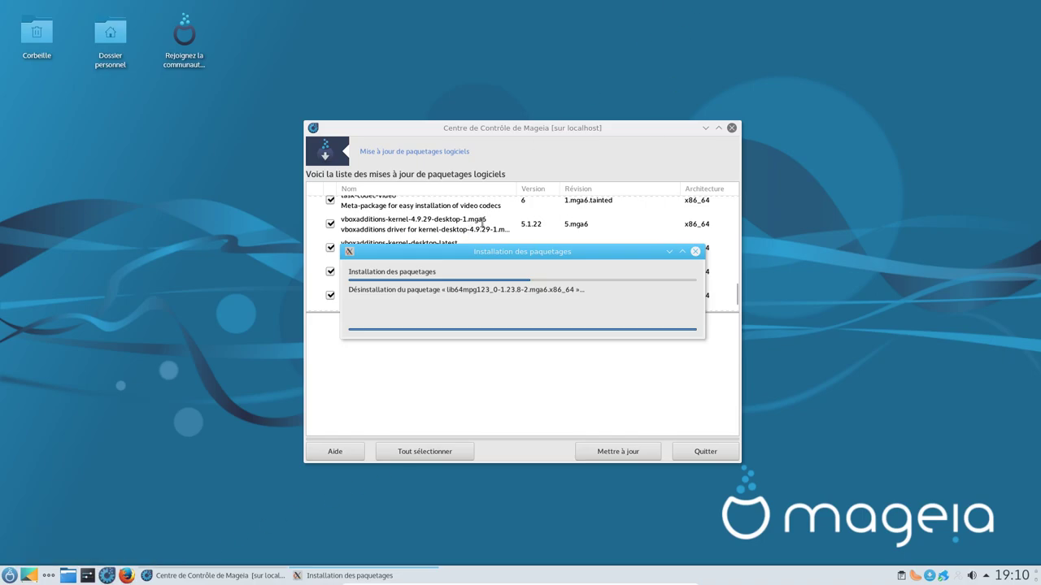
click(126, 575)
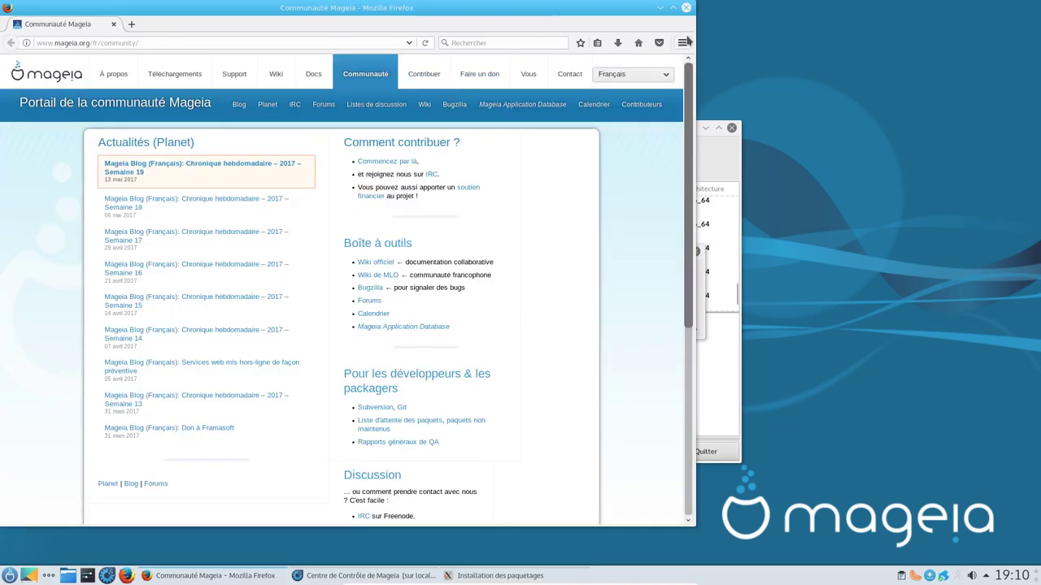
Step: Browse the Add-ons Manager's Extensions and Catalogue pages, then return to the Mageia community tab
click(681, 42)
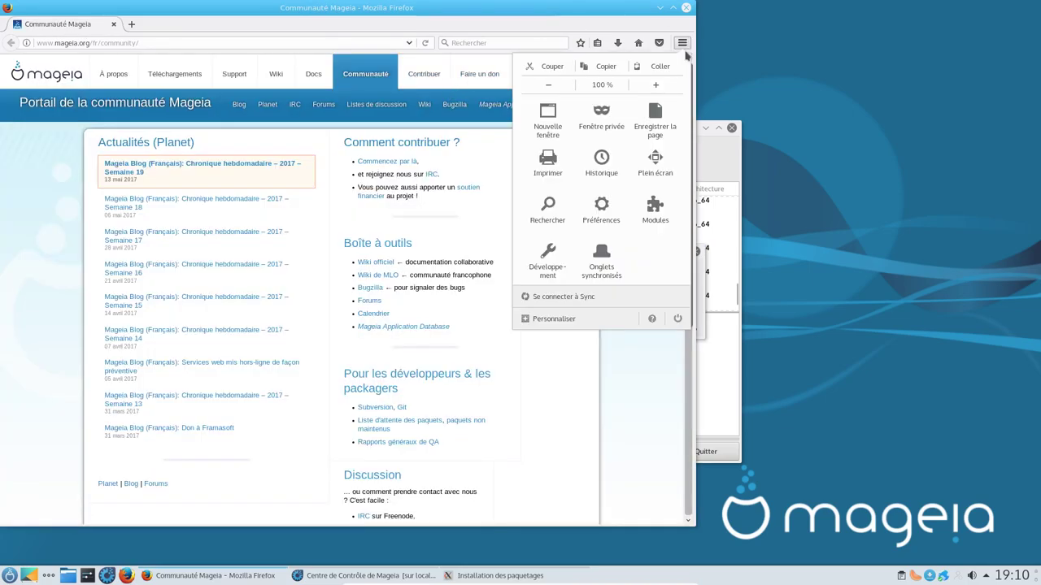
click(655, 213)
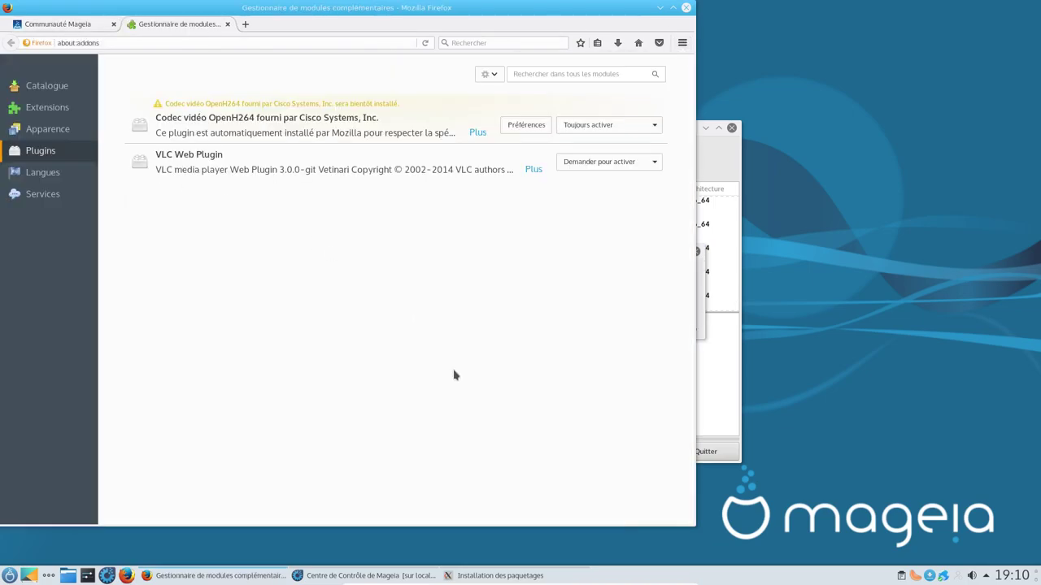
click(47, 107)
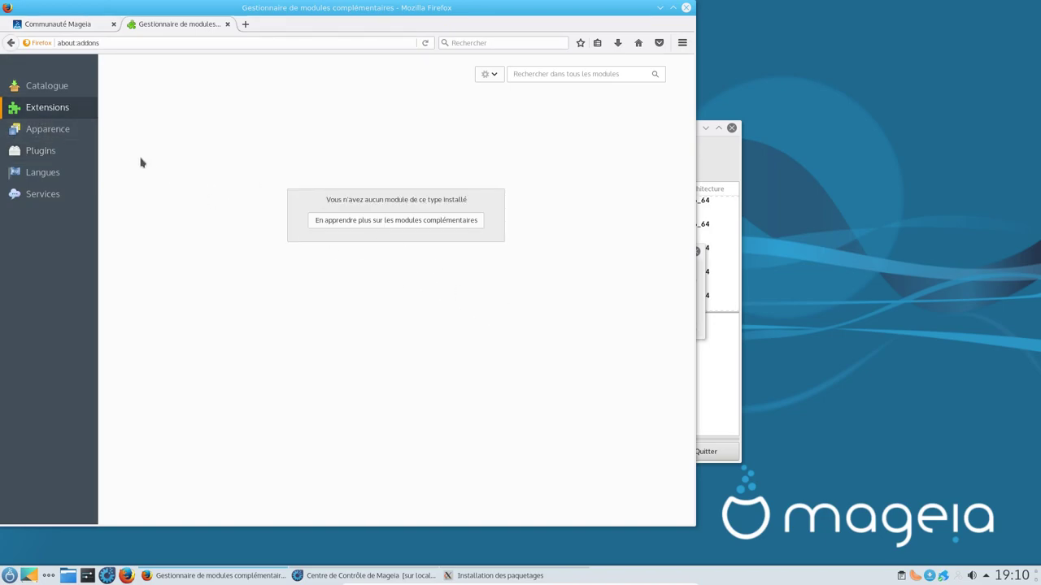
click(49, 87)
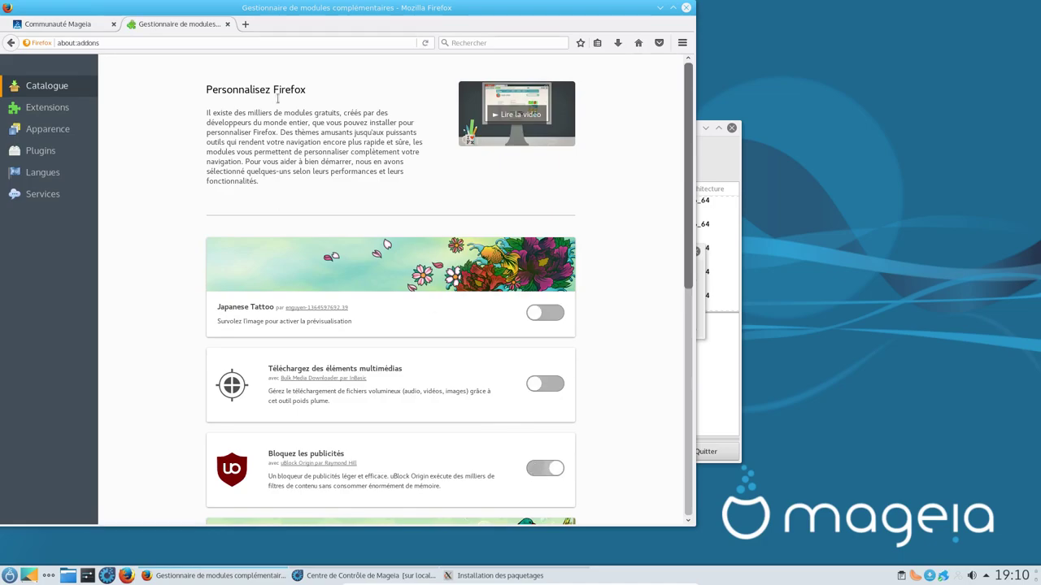
click(78, 24)
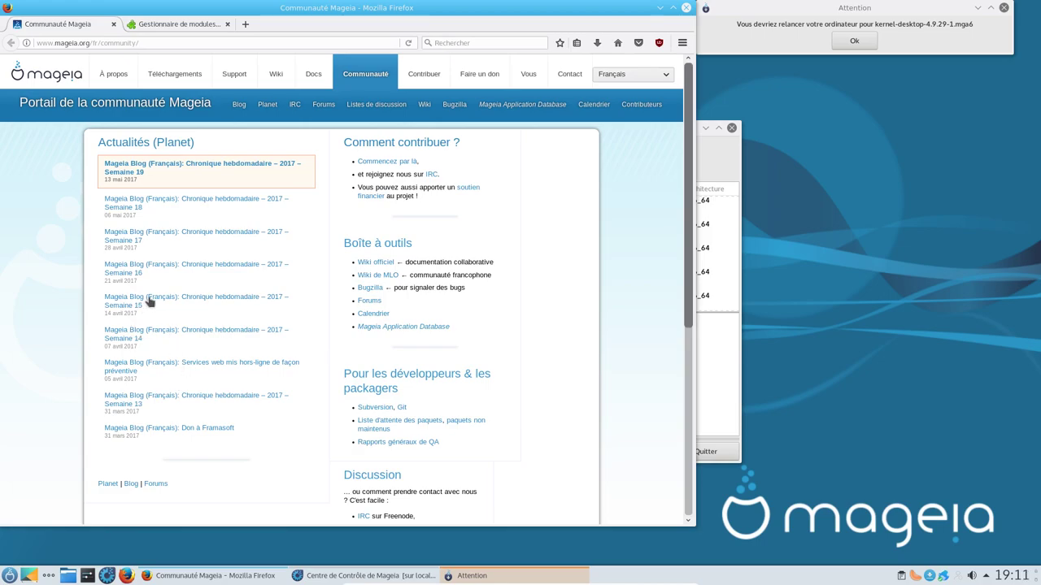
Step: Read the 'Chronique hebdomadaire – 2017 – Semaine 19' post down to its comments and back up
click(238, 169)
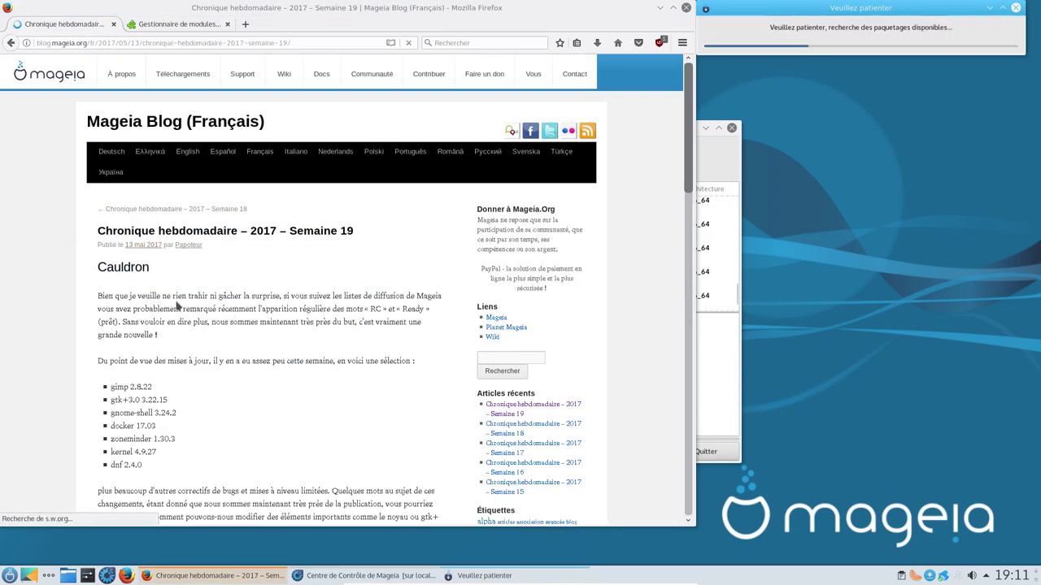
scroll(334, 309, down, 1)
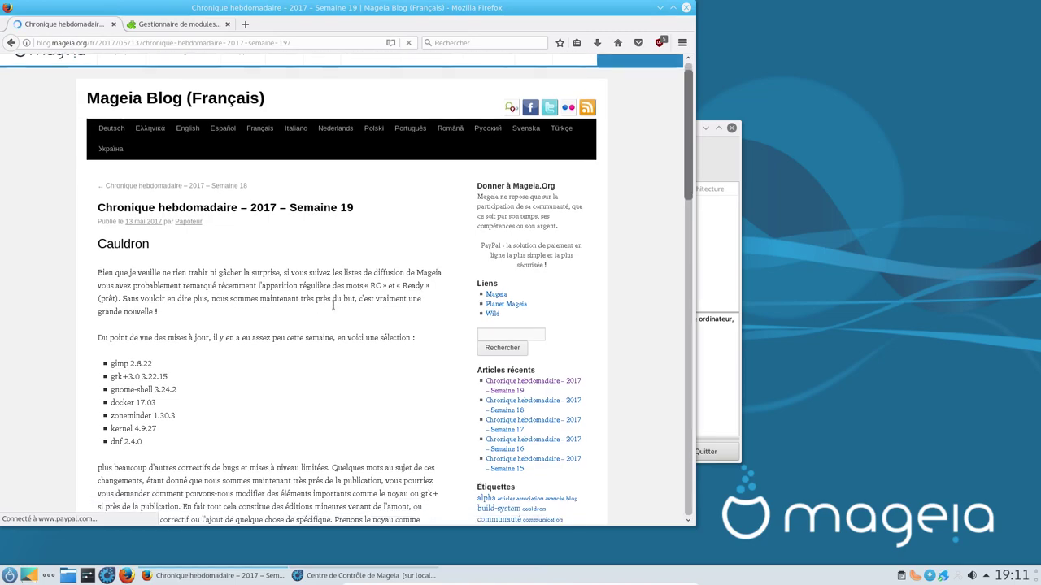
scroll(334, 310, down, 2)
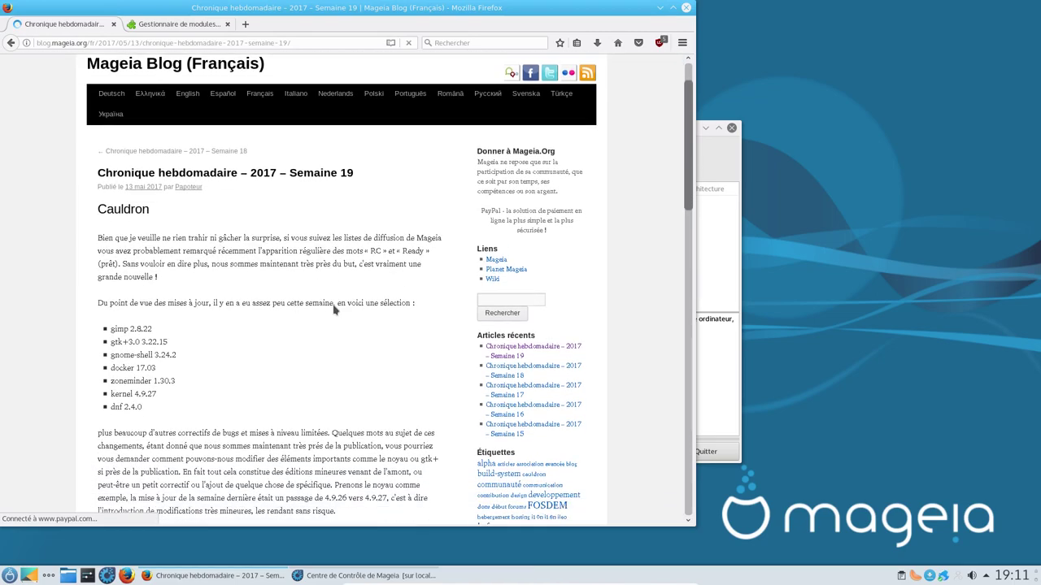
scroll(334, 309, down, 3)
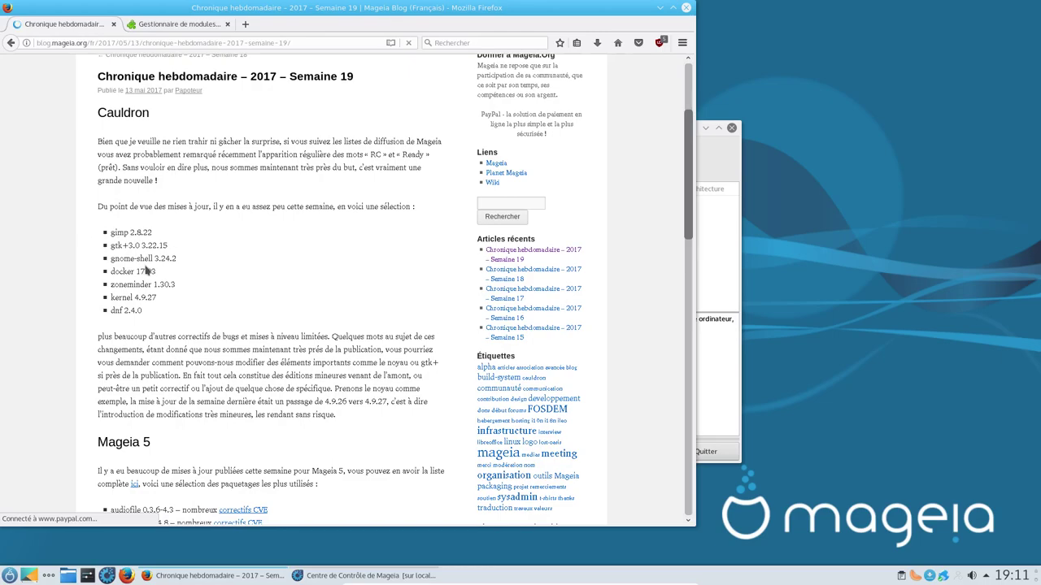
scroll(275, 350, down, 8)
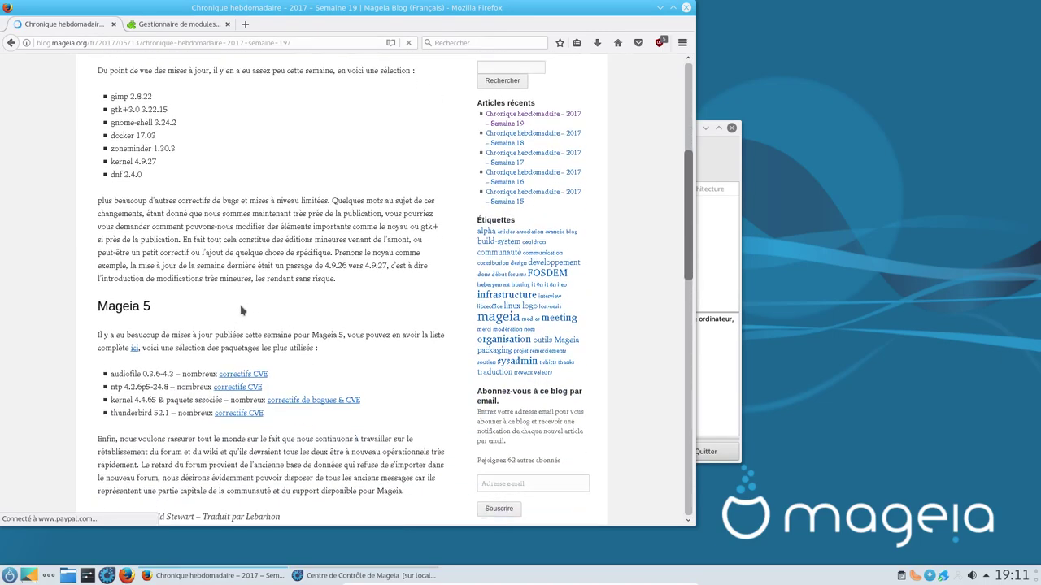
scroll(279, 286, down, 5)
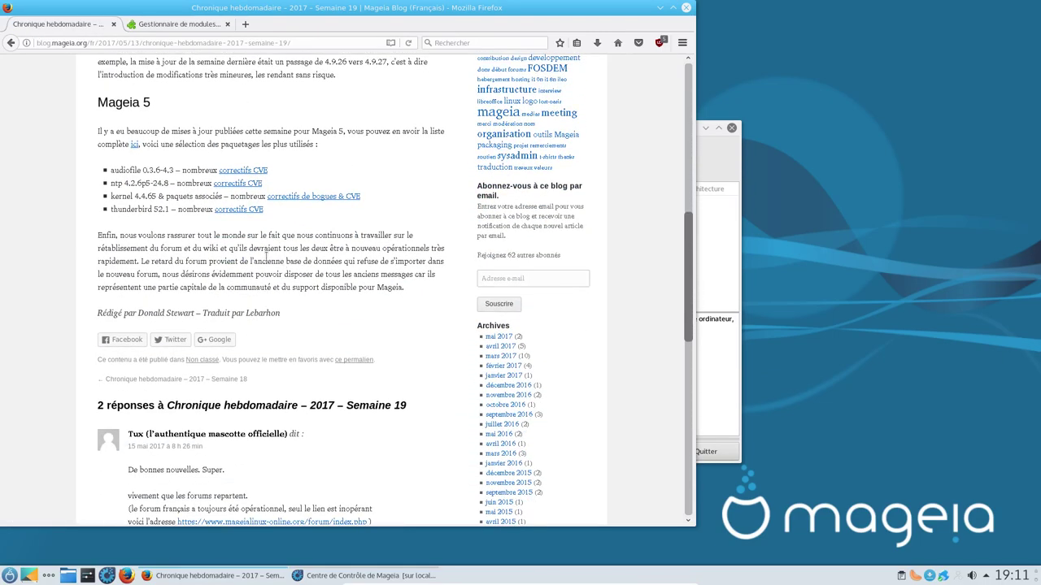
scroll(267, 259, up, 6)
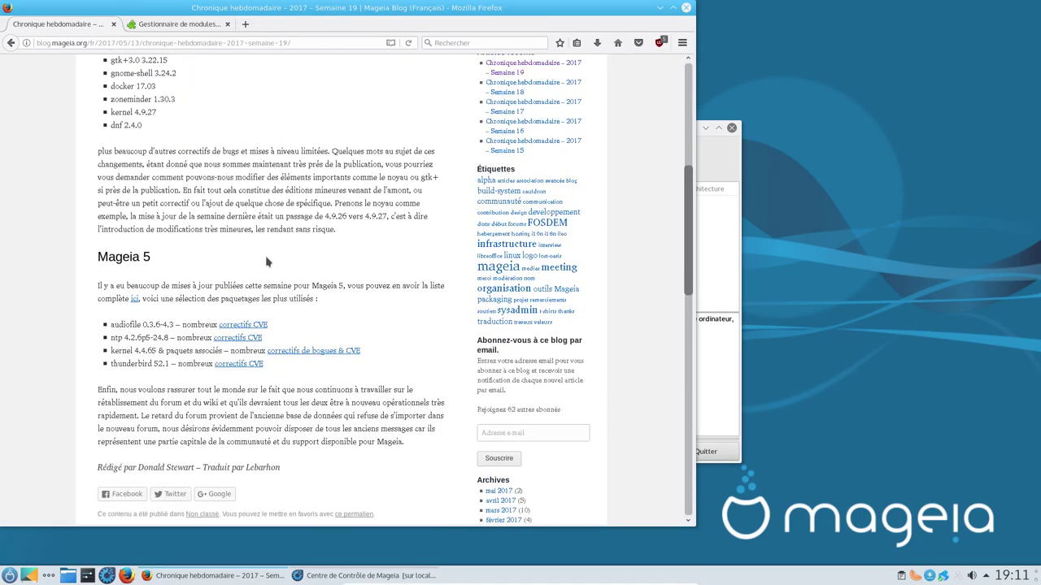
scroll(269, 258, up, 13)
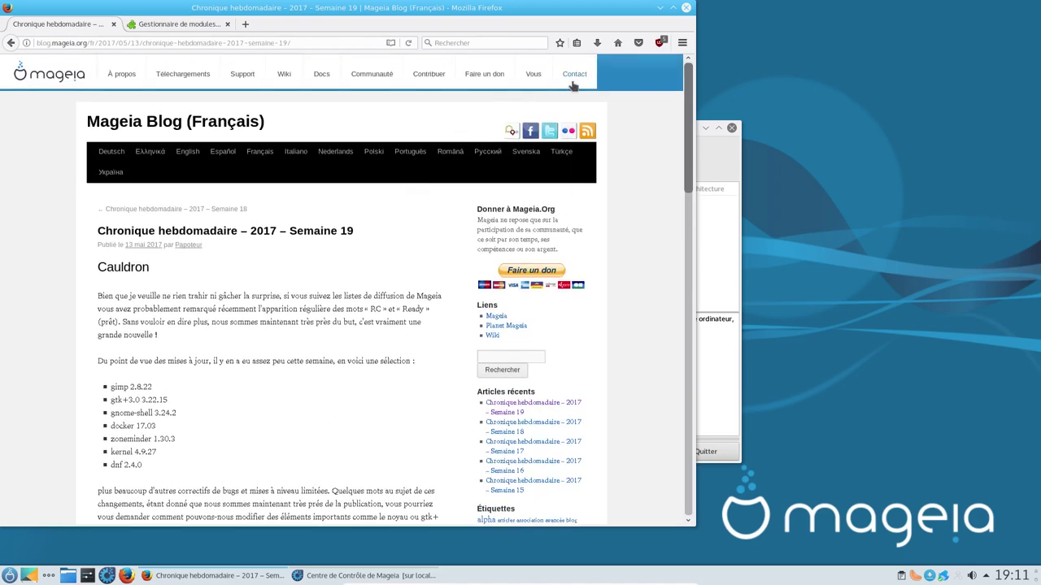
Step: Visit the Mageia wiki briefly, then go to the Communauté portal
click(282, 79)
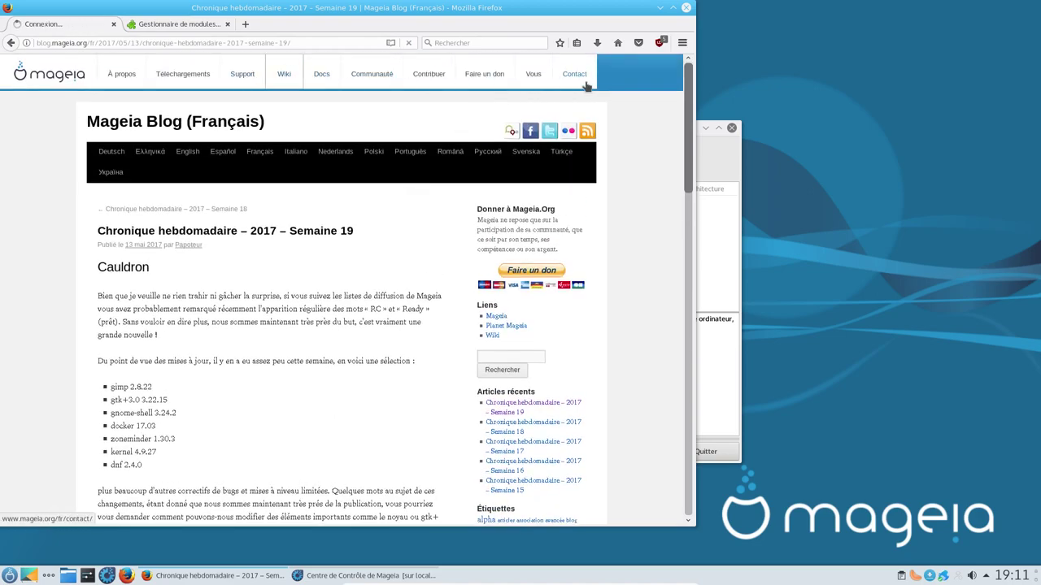
click(12, 44)
click(370, 75)
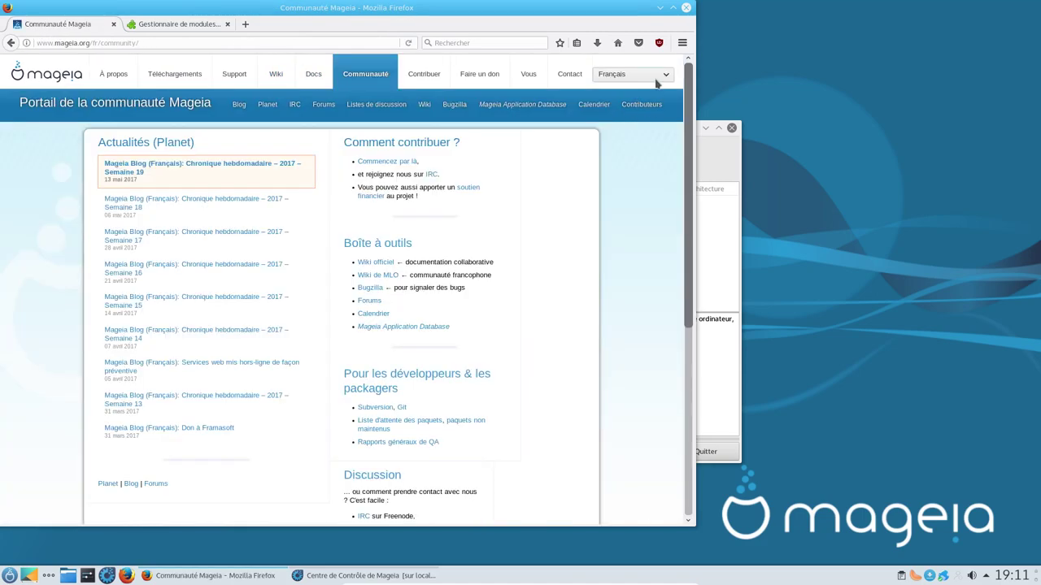
Step: Switch the community portal to English and try its Forums page
click(655, 78)
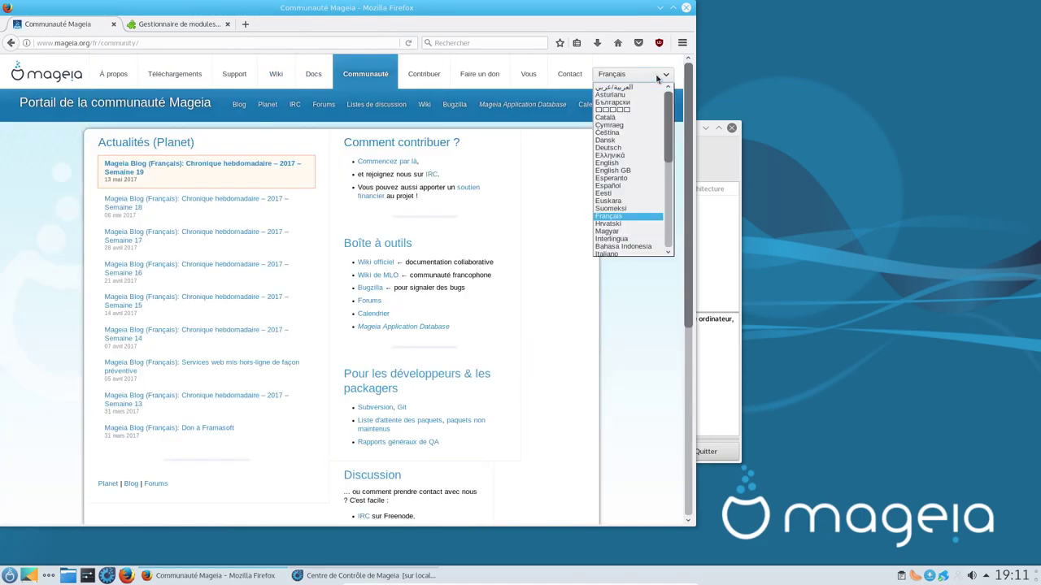
click(622, 164)
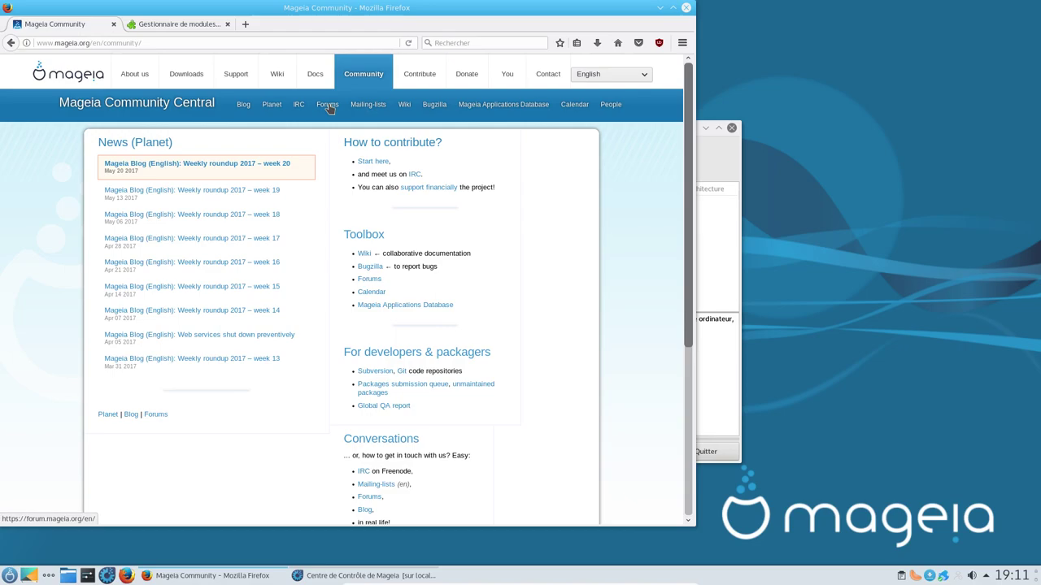
click(327, 106)
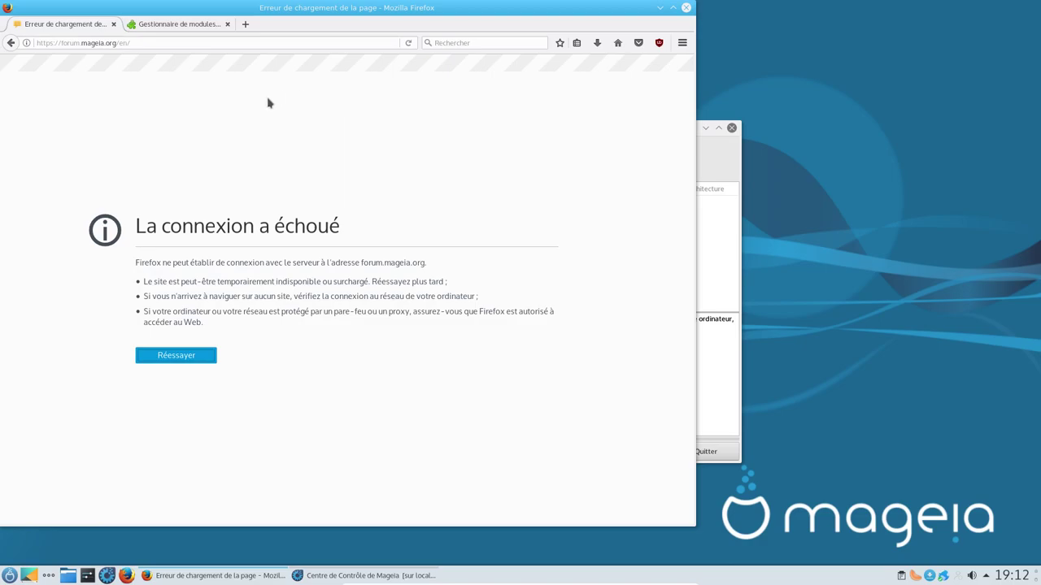
Step: Go back from the failed English forum and switch the portal language to Français
click(10, 43)
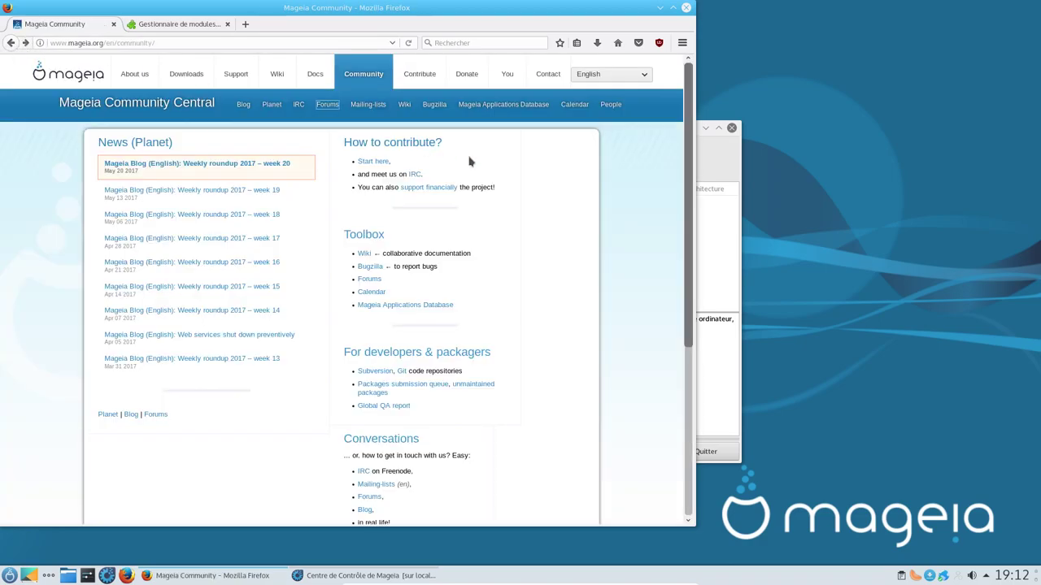
click(611, 74)
click(600, 217)
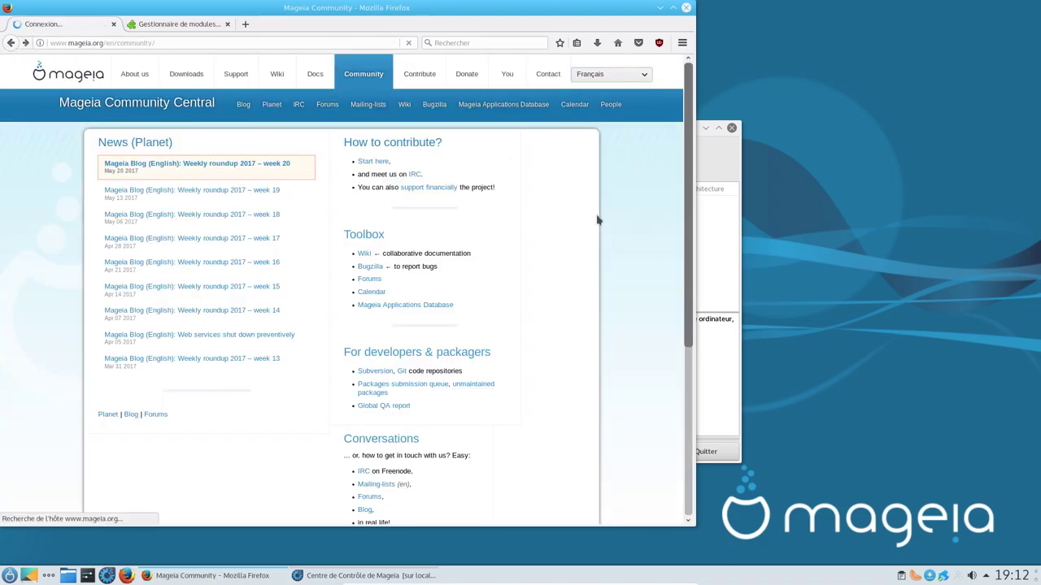
Step: Open the French community forum, then quit Firefox closing all its tabs
click(322, 106)
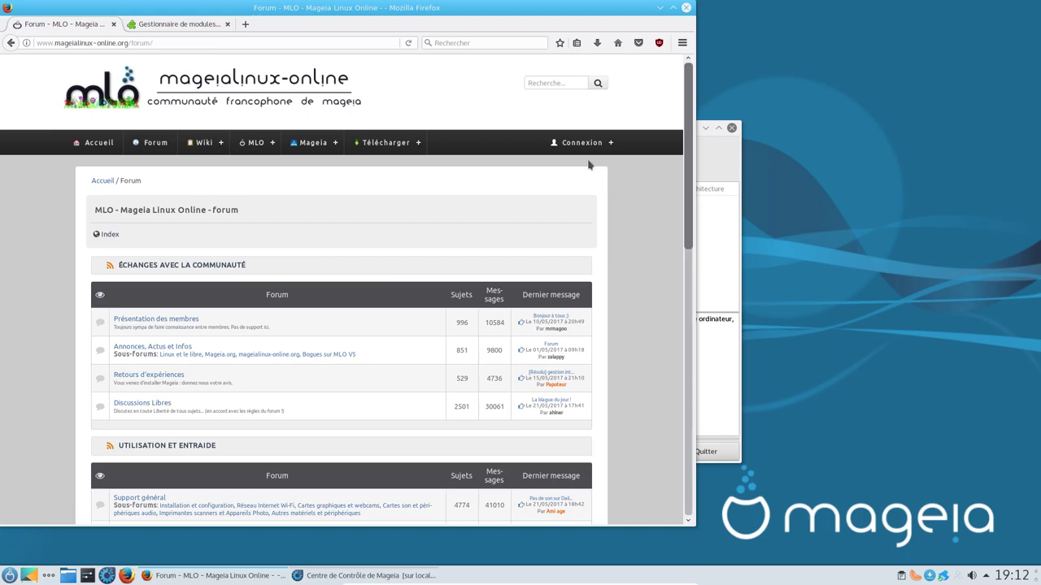
click(688, 8)
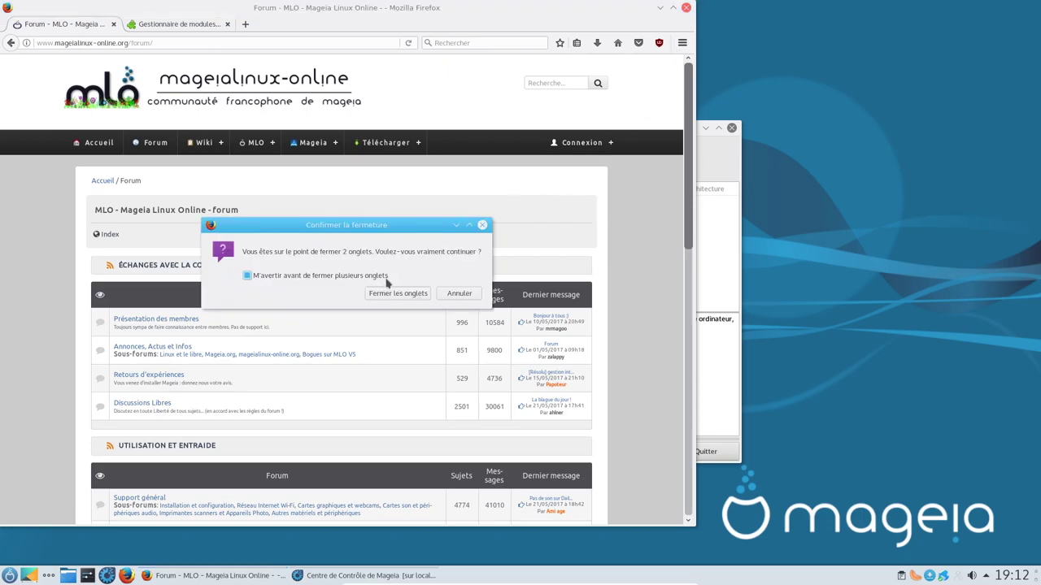
click(389, 291)
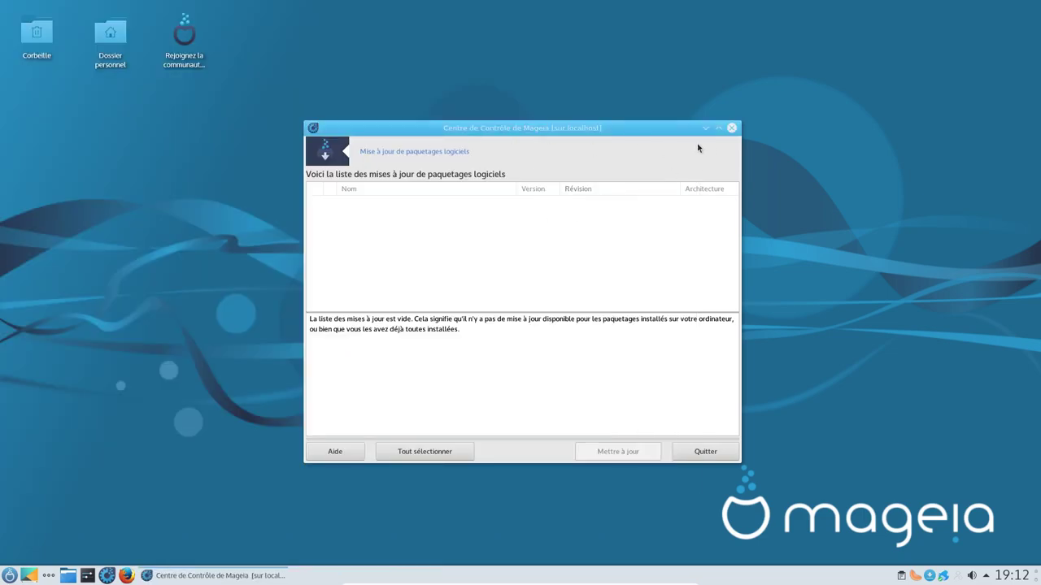
Step: Close the empty update list, start the software manager, quit the music player, and relaunch Firefox
click(730, 128)
click(505, 215)
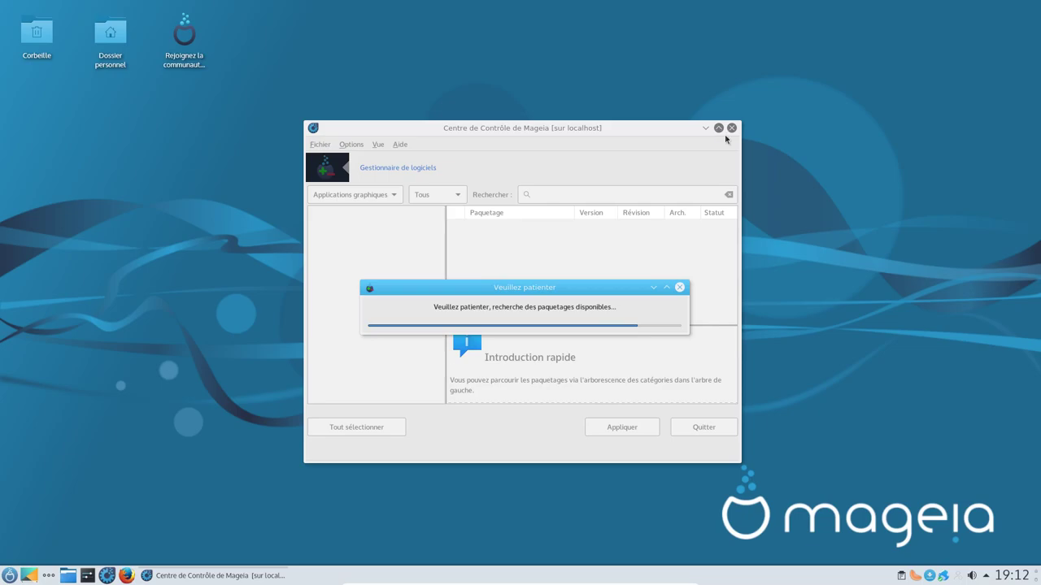
right_click(914, 576)
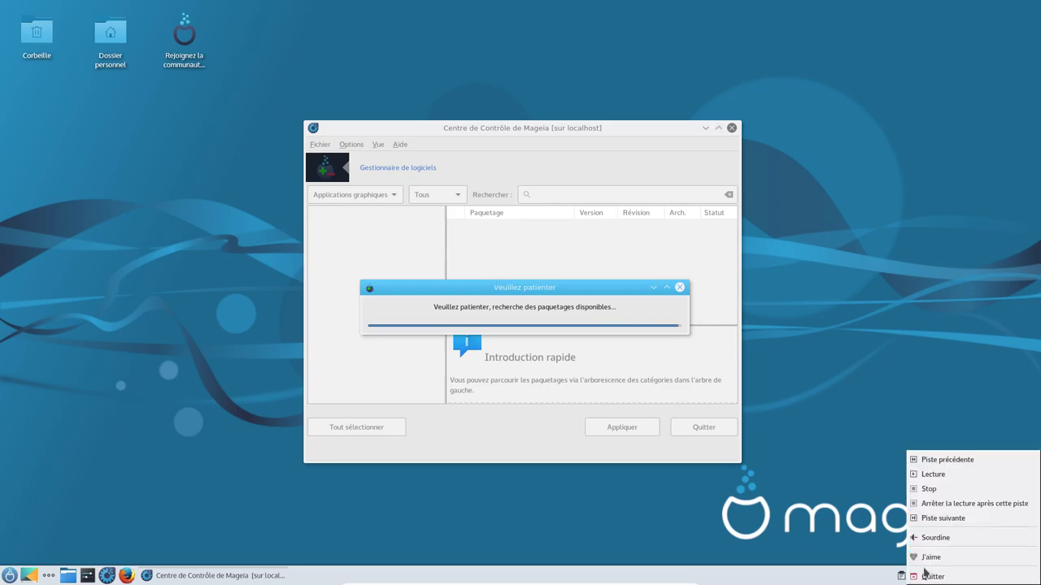
click(932, 577)
click(127, 576)
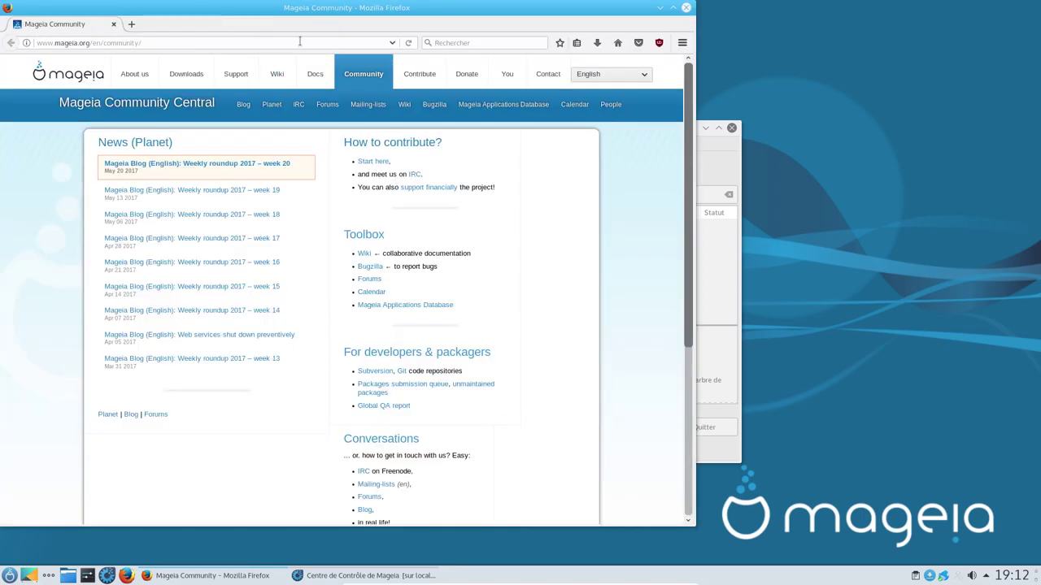
Step: Load pkgs.org and expand its Mageia Cauldron repository list
text(p)
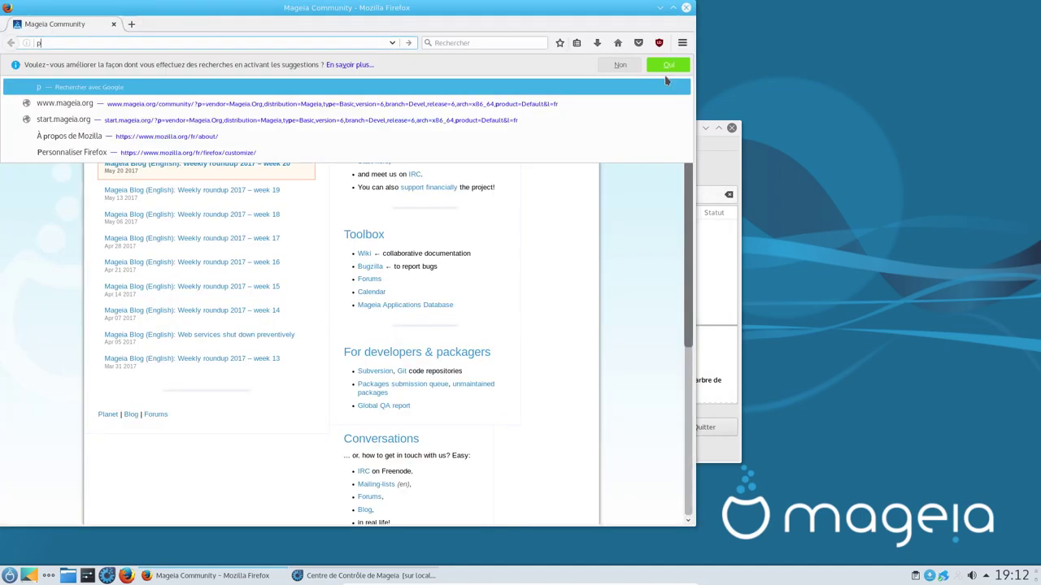
text(kgs.org)
key(Return)
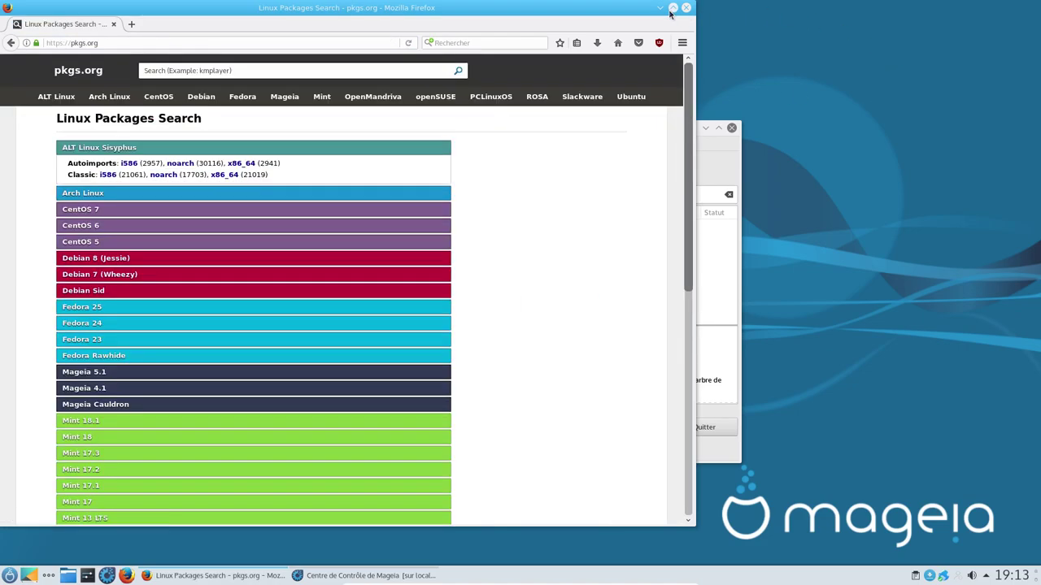
scroll(118, 230, down, 5)
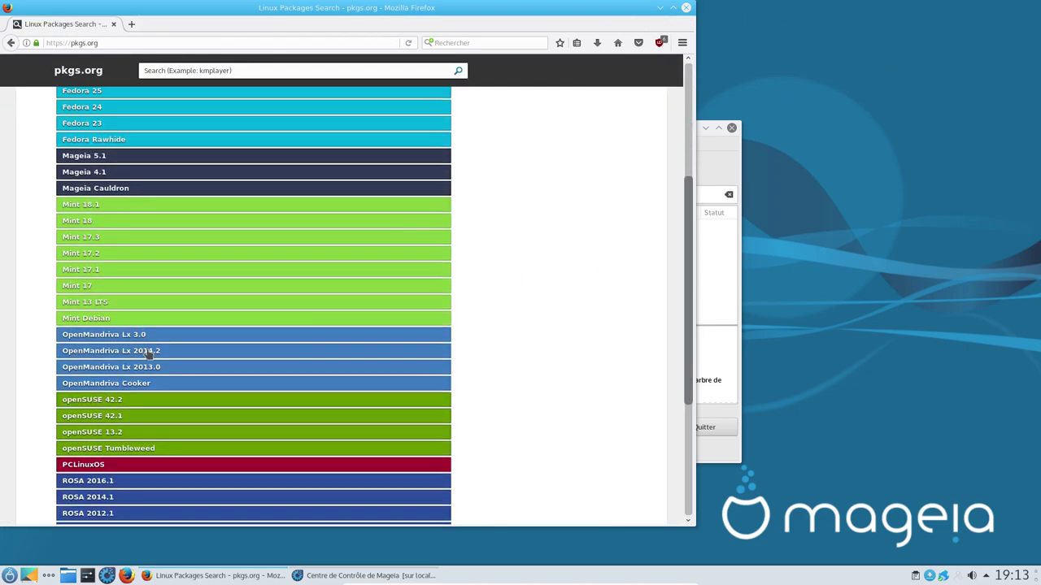
scroll(167, 313, down, 4)
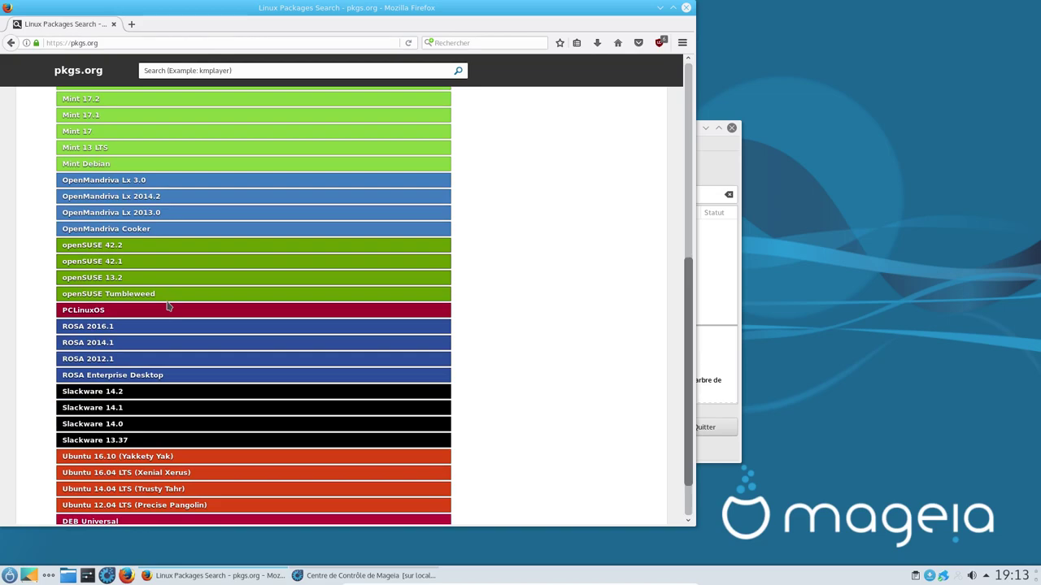
scroll(167, 306, up, 5)
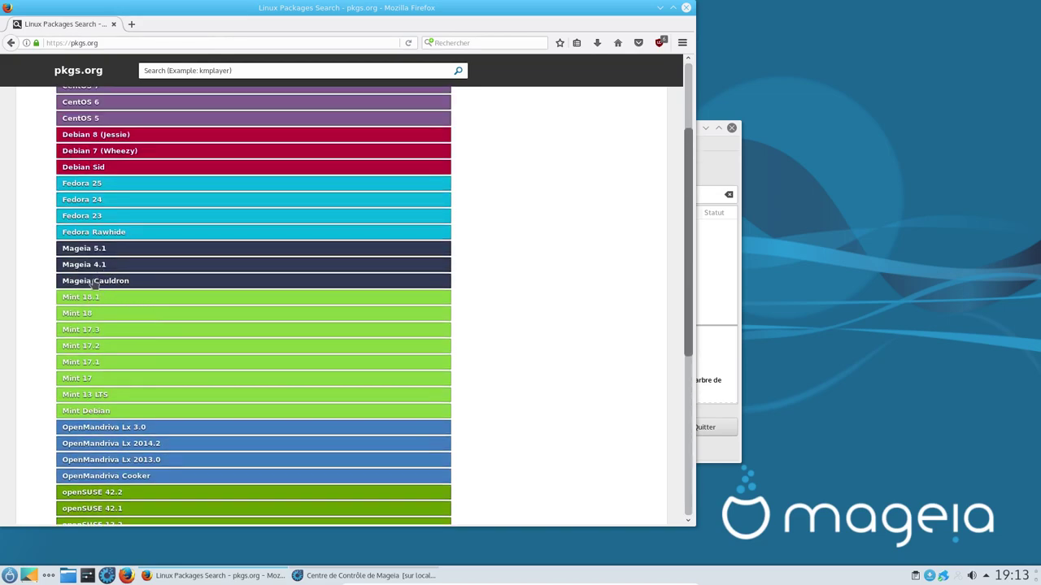
click(95, 274)
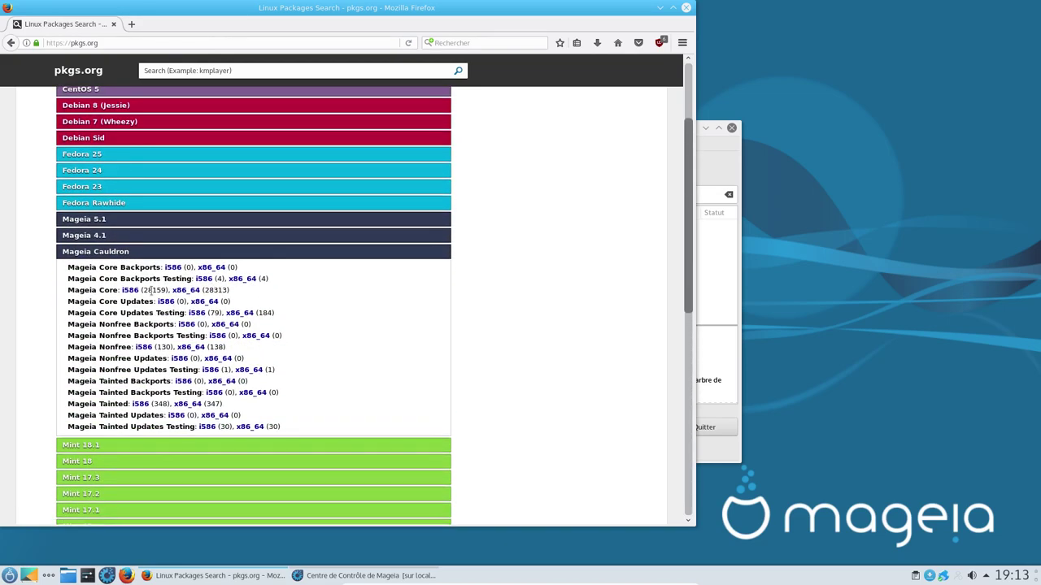
Step: At 200% zoom, highlight the x86_64 counts 28313, 138 and 347, then open the Tainted x86_64 list
key(ctrl+plus)
key(ctrl+plus)
key(ctrl+plus)
key(ctrl+plus)
key(ctrl+plus)
key(ctrl+plus)
scroll(426, 297, down, 5)
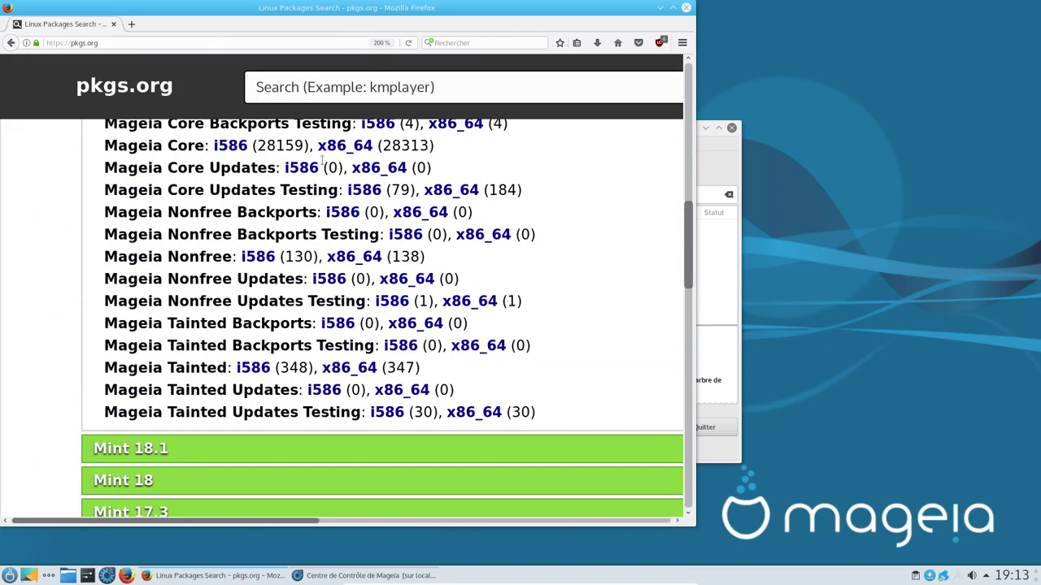
scroll(325, 161, up, 1)
scroll(325, 160, up, 1)
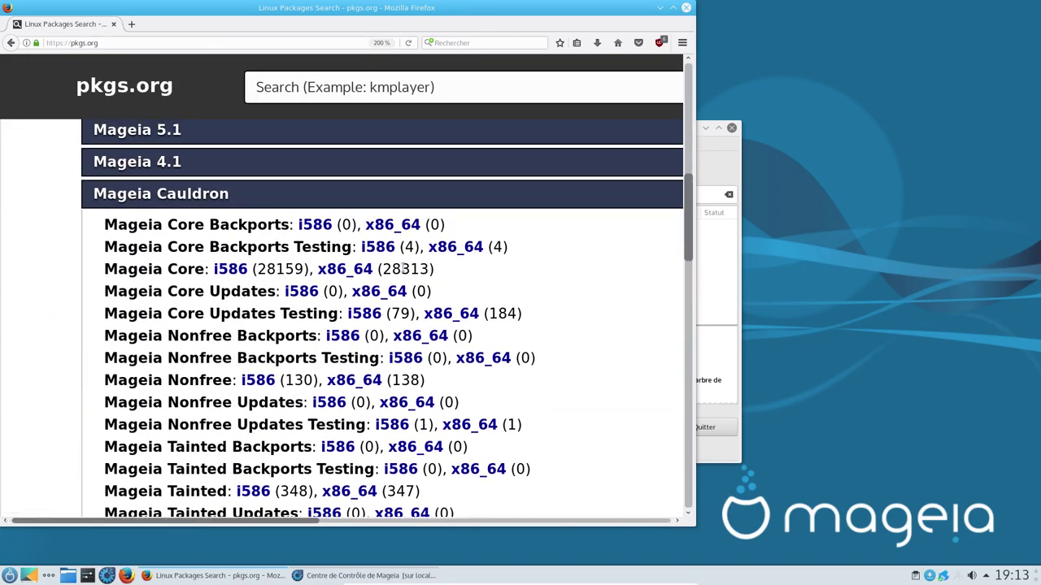
double_click(409, 268)
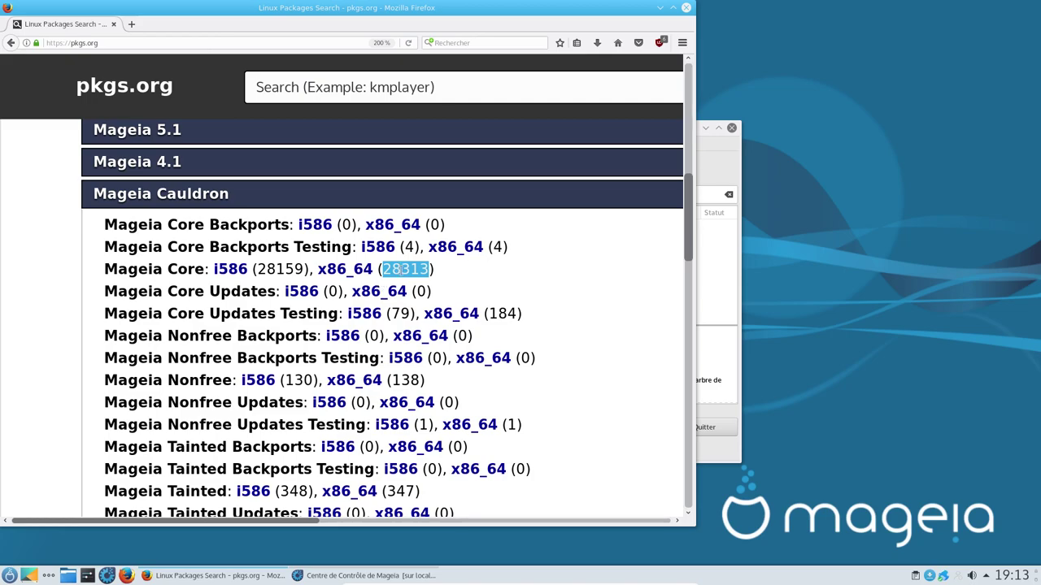
double_click(405, 380)
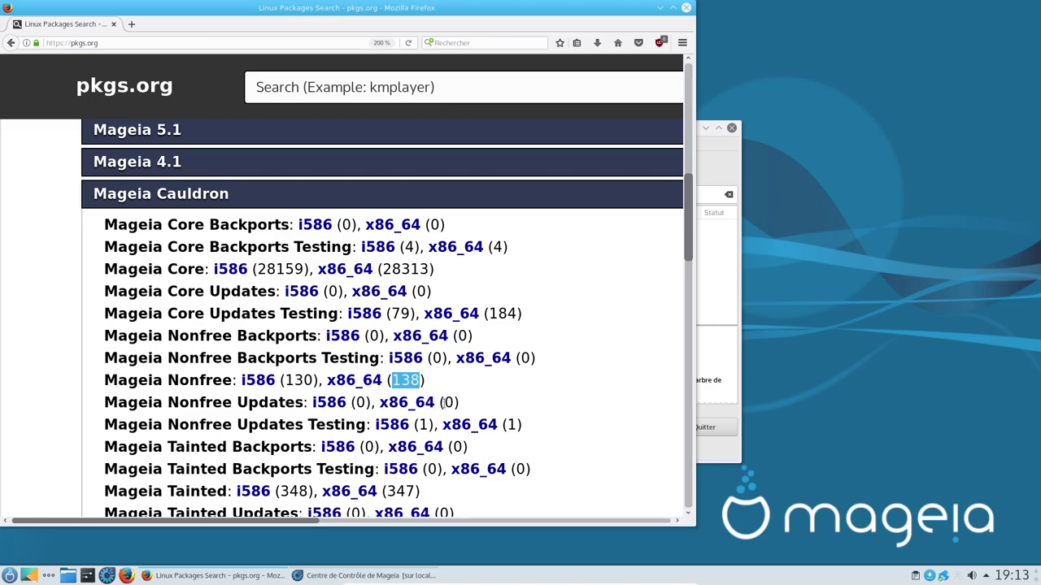
scroll(446, 402, down, 3)
double_click(400, 368)
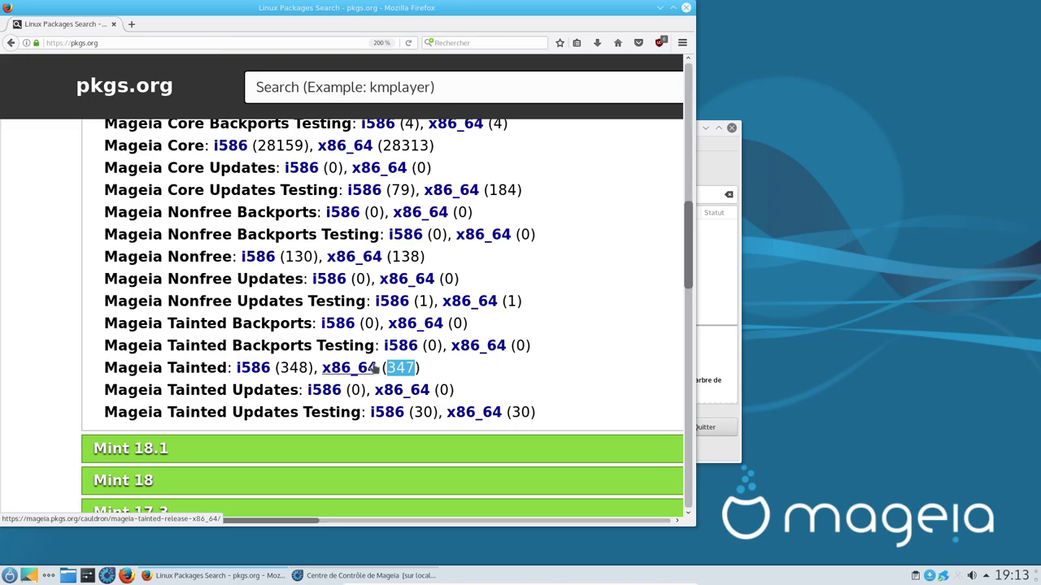
click(358, 369)
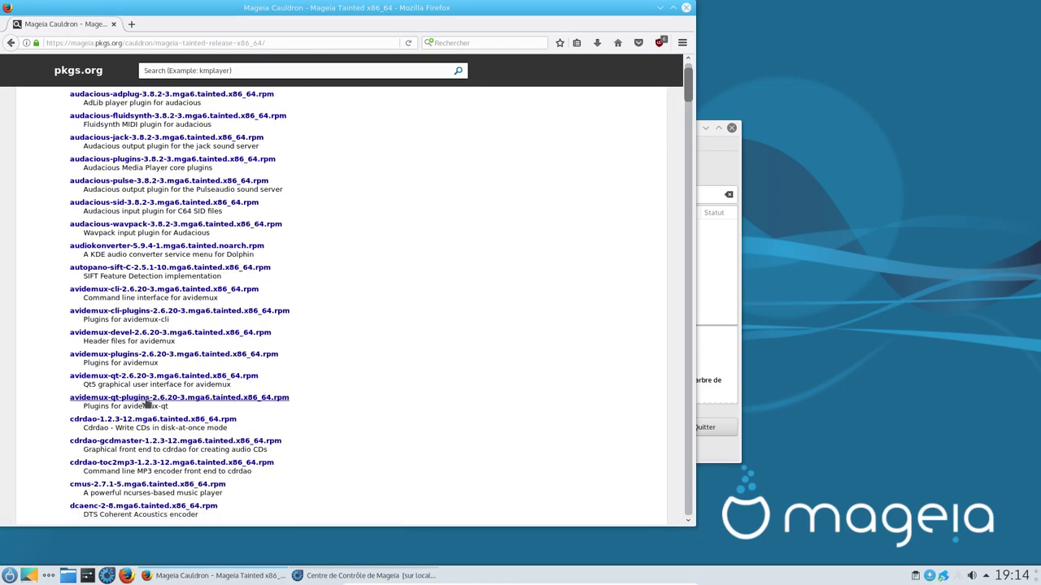
Step: Scroll through the Mageia Tainted x86_64 package list and drag the scrollbar to the page bottom
scroll(134, 317, up, 2)
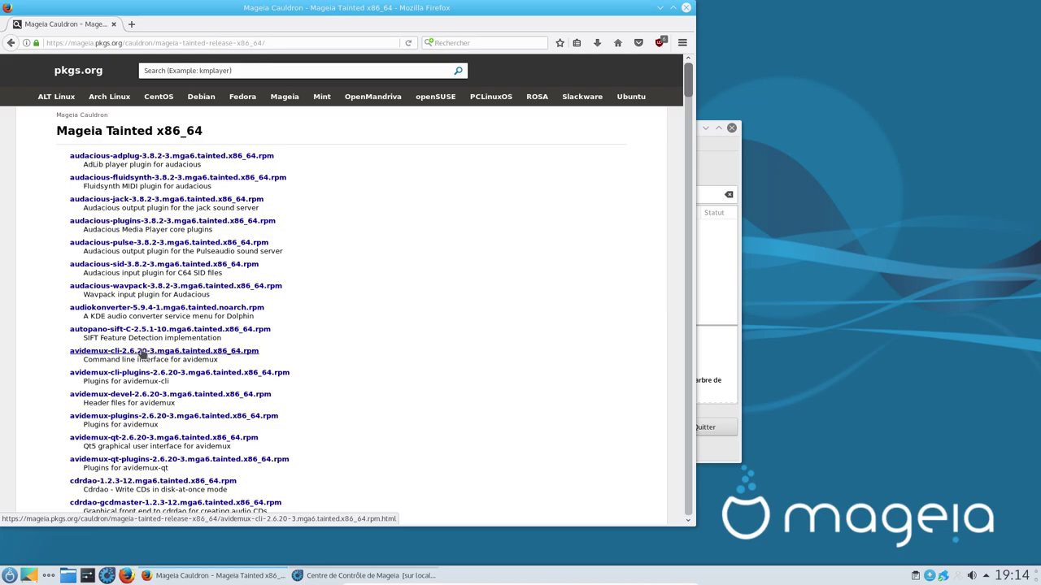
scroll(283, 343, down, 8)
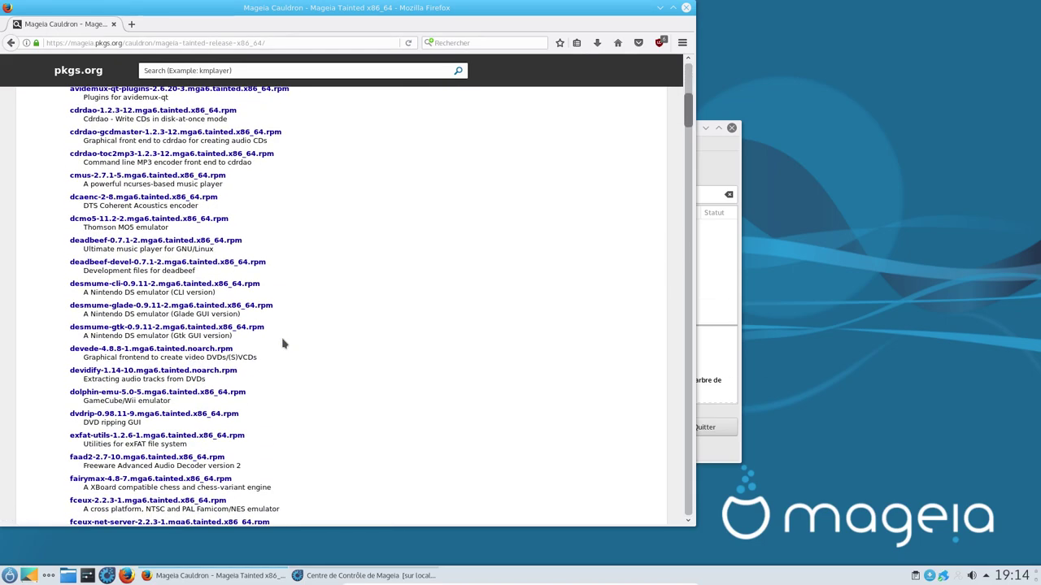
scroll(283, 343, down, 9)
scroll(283, 343, down, 17)
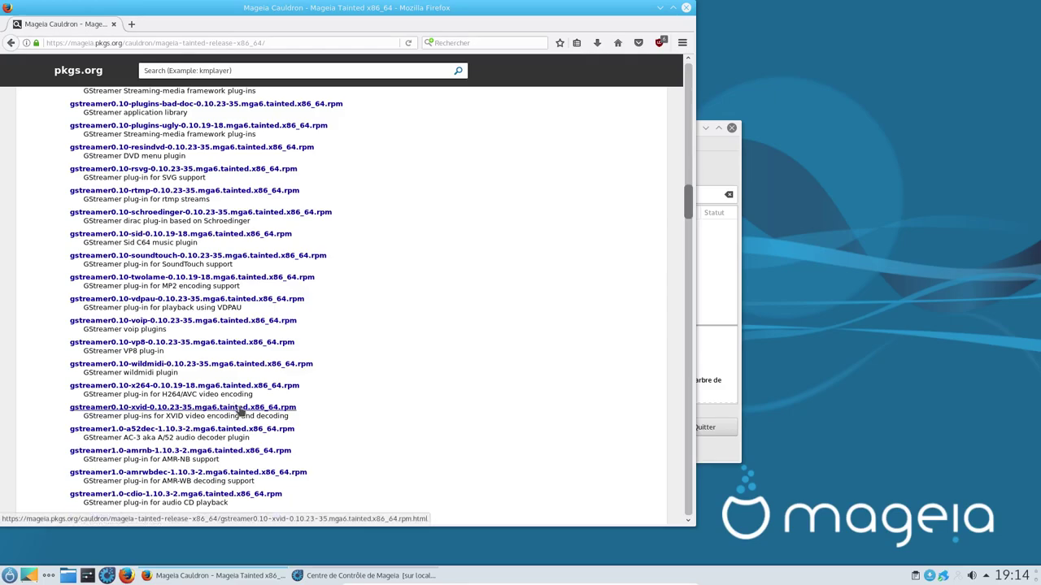
scroll(241, 413, up, 15)
scroll(148, 258, up, 10)
scroll(141, 250, up, 7)
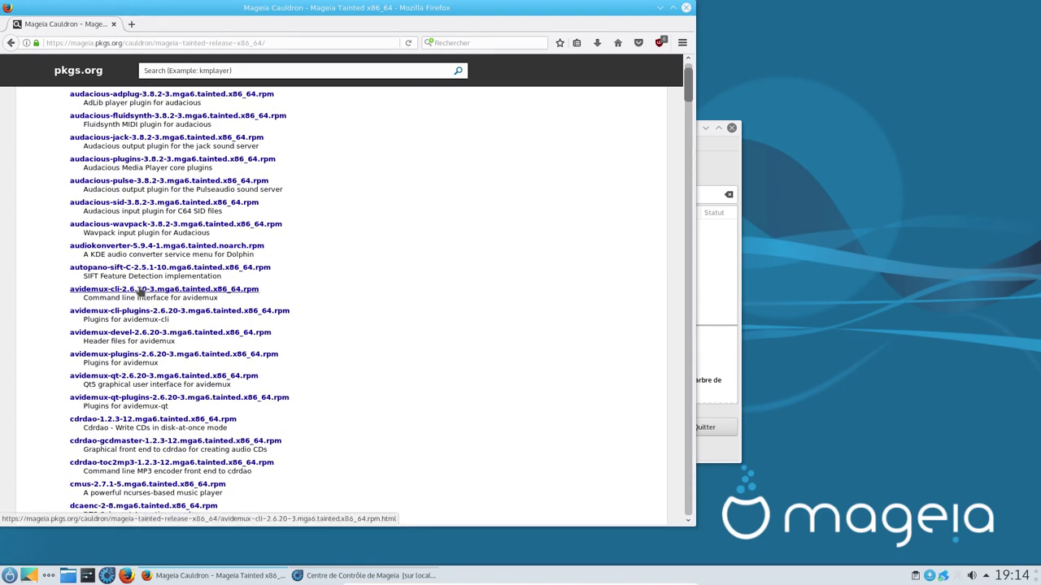
scroll(297, 303, down, 6)
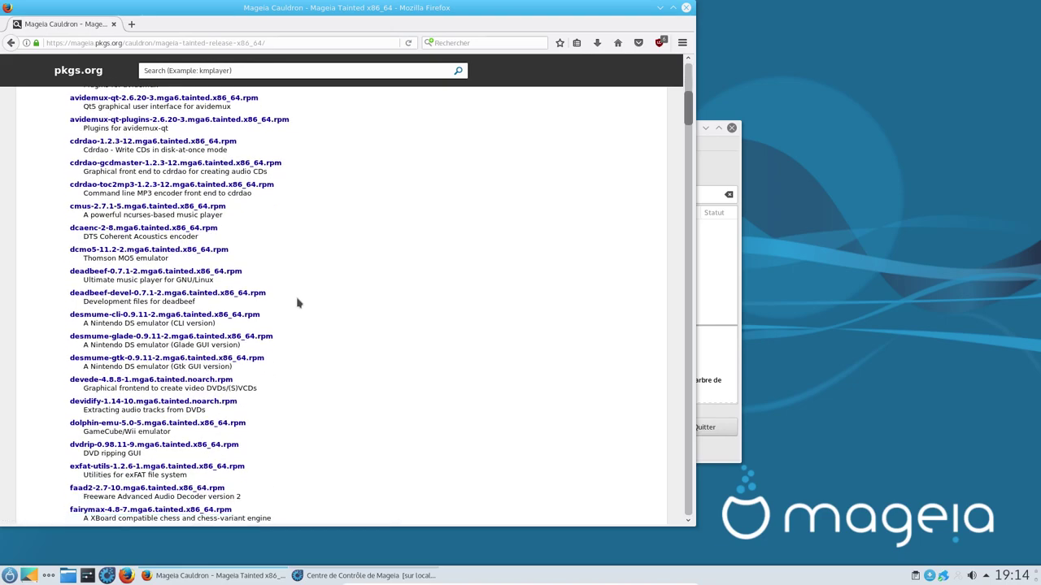
drag(690, 103, 687, 500)
Step: Close Firefox and mark htop x86_64 for installation, keeping the graphical-applications-only listing
click(687, 7)
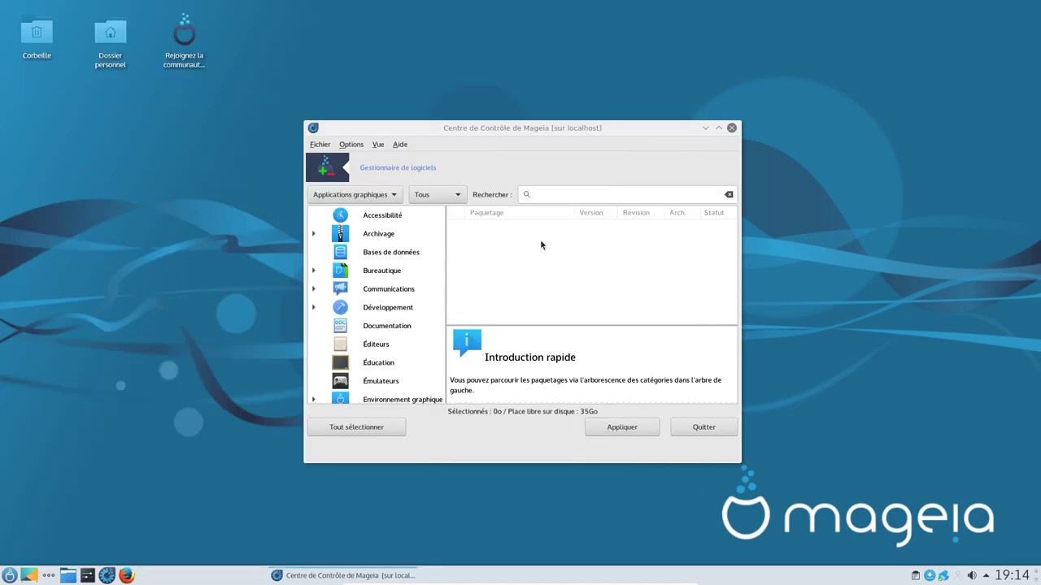
click(378, 195)
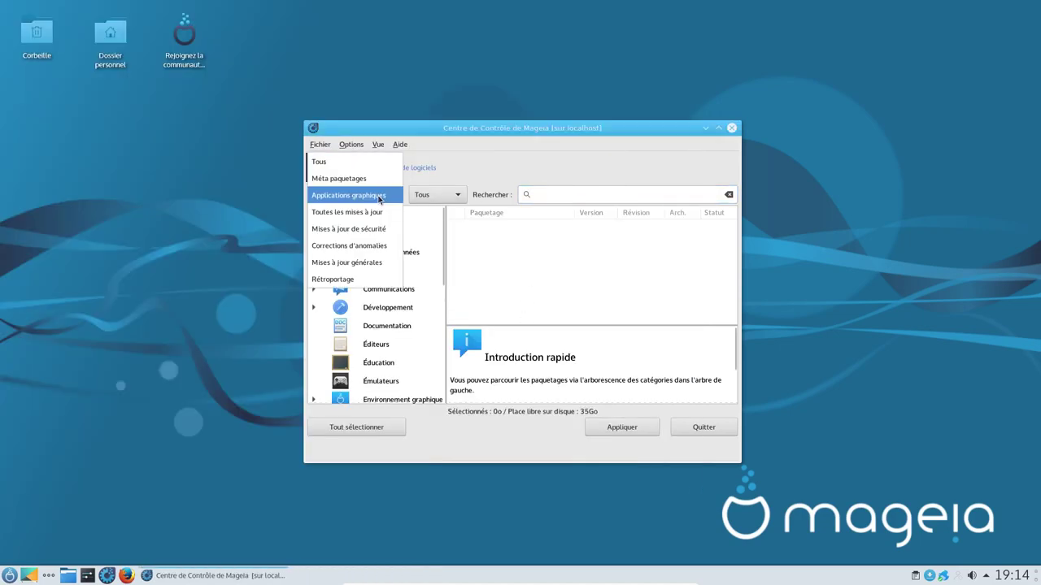
click(379, 195)
click(567, 194)
text(htop)
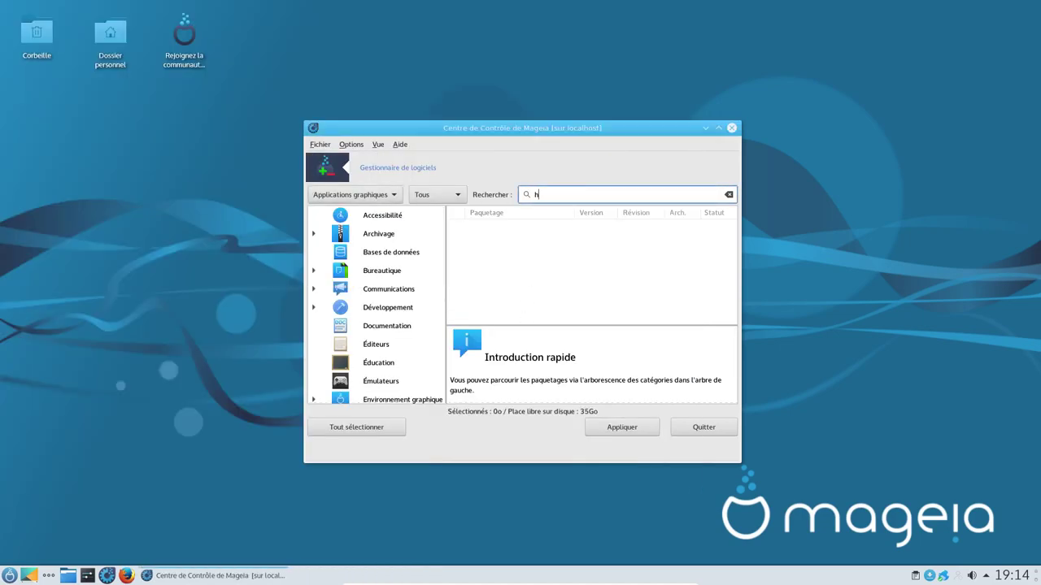
click(455, 232)
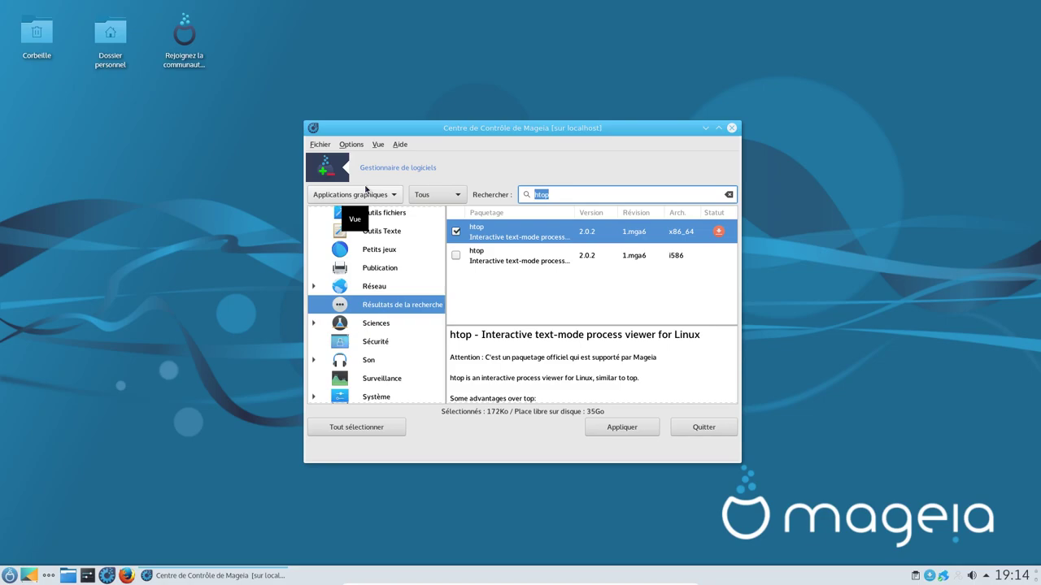
Step: Mark obs-studio and simplescreenrecorder x86_64 for installation, accepting their dependencies
text(obs)
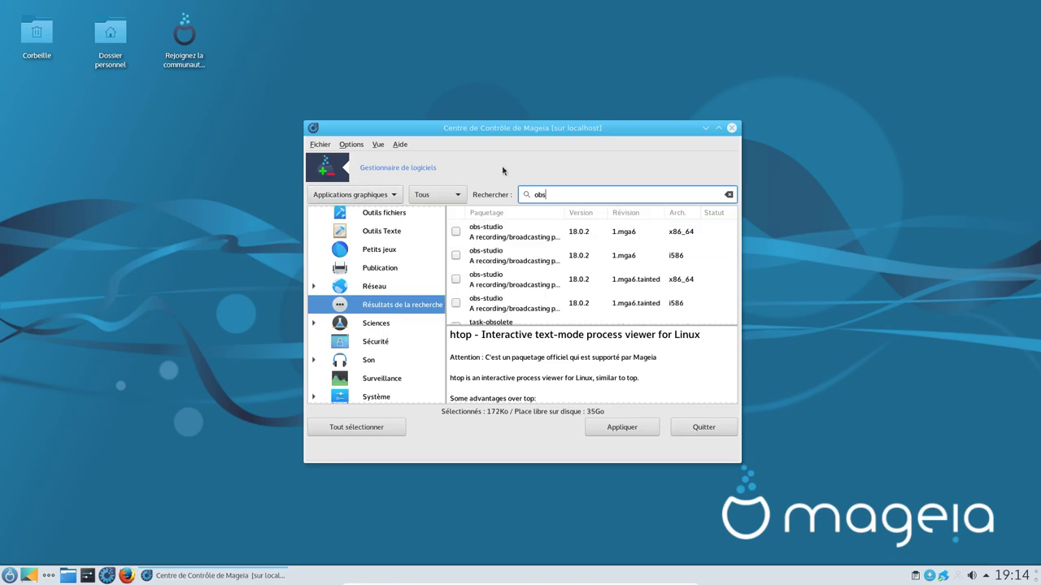
click(455, 232)
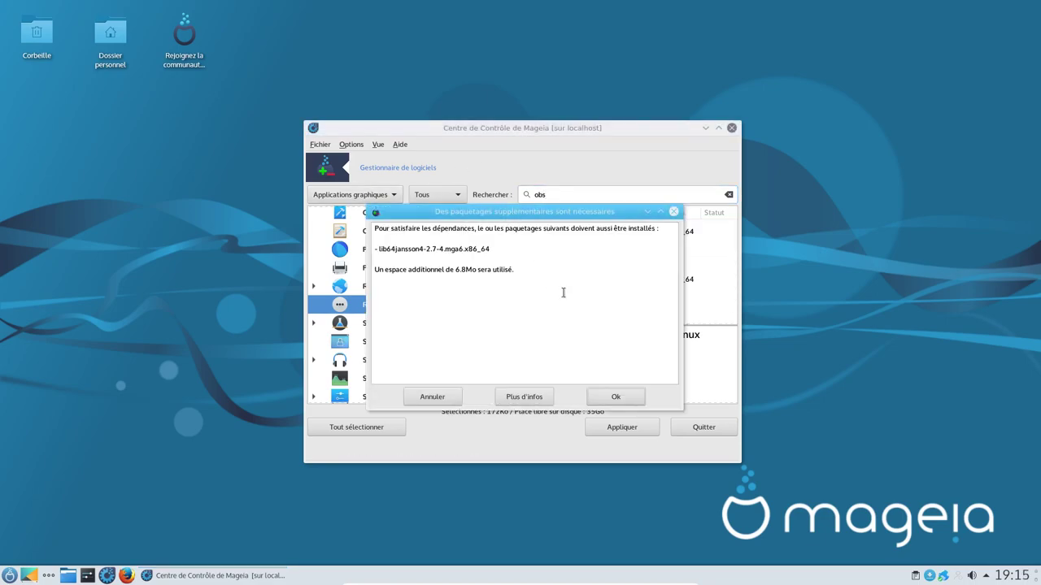
click(614, 398)
triple_click(556, 192)
text(simple)
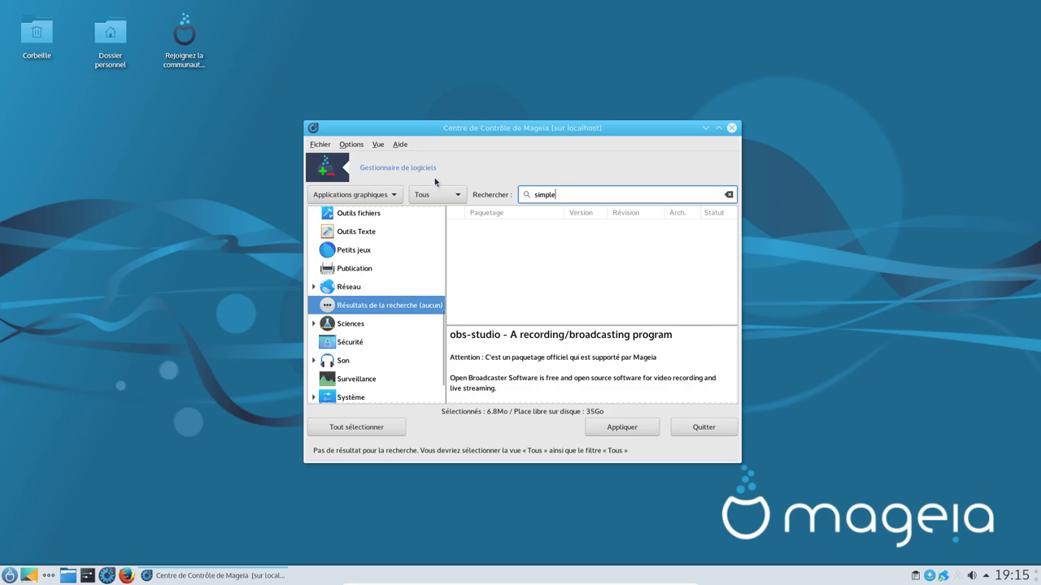
text(creer)
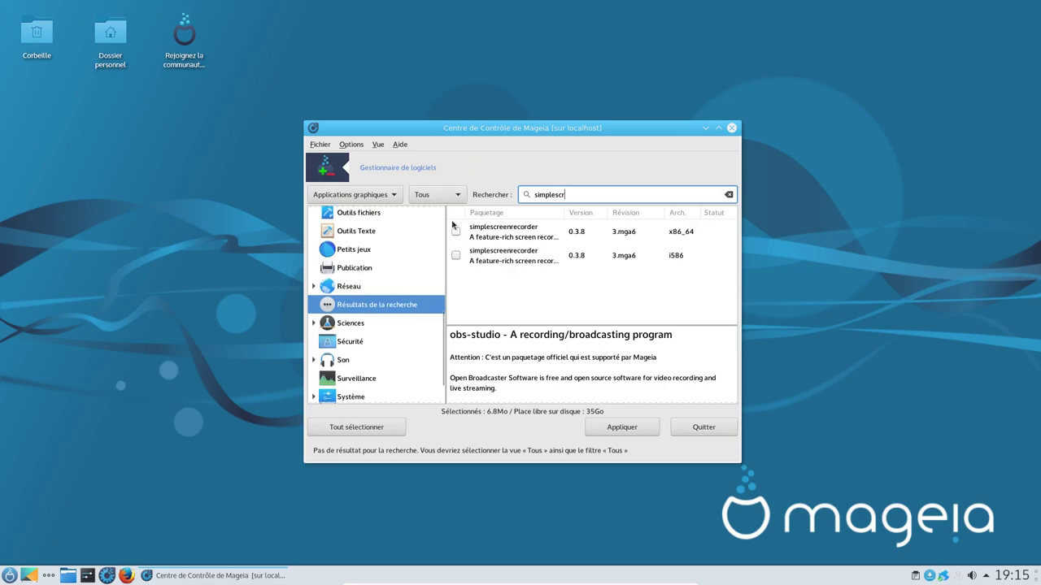
click(456, 231)
click(616, 396)
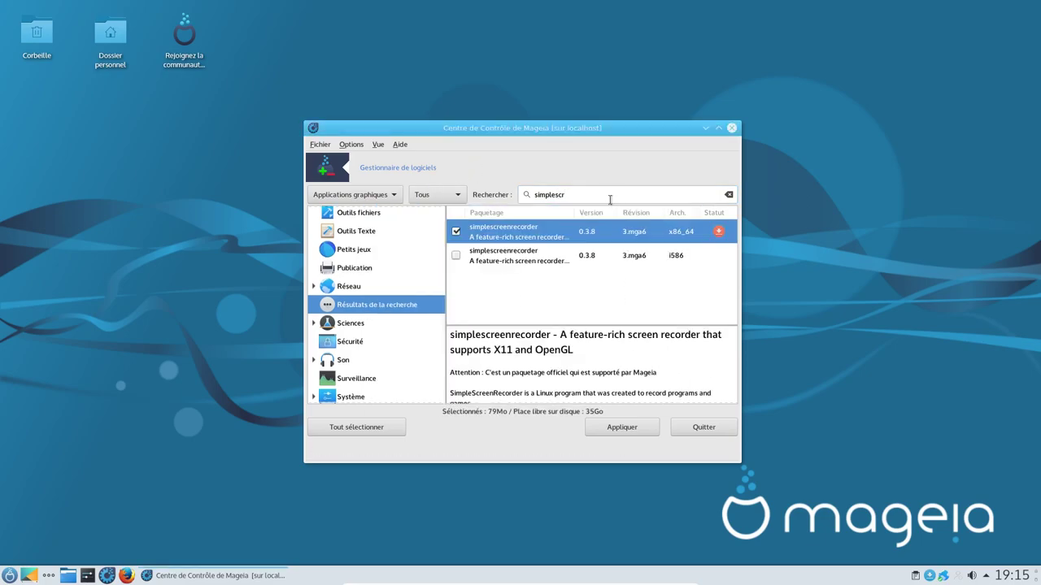
Step: Mark hugin and alexandra x86_64 for installation along with their dependencies
text(hugin)
click(456, 231)
click(614, 396)
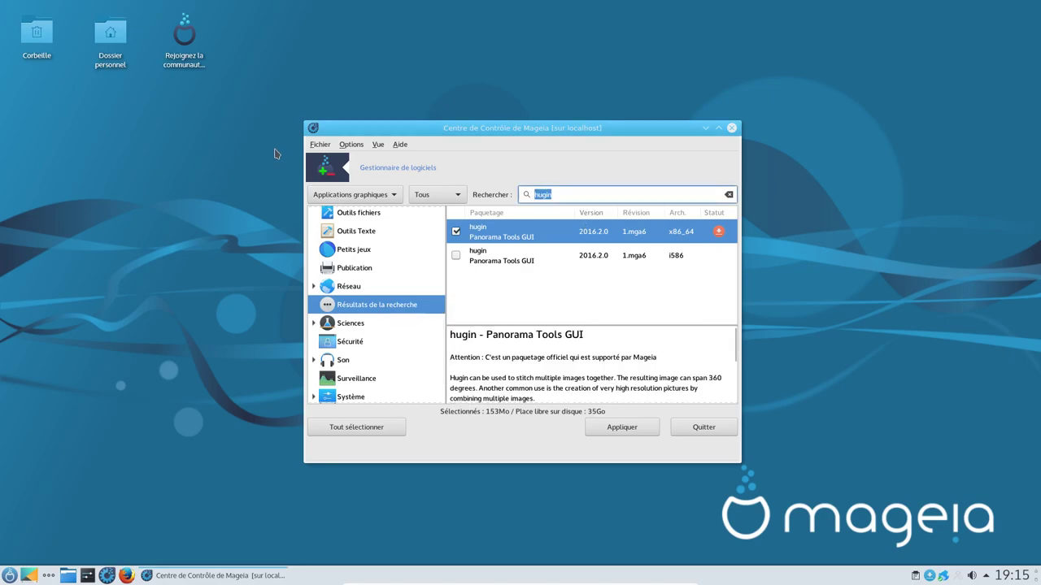
text(alexandra)
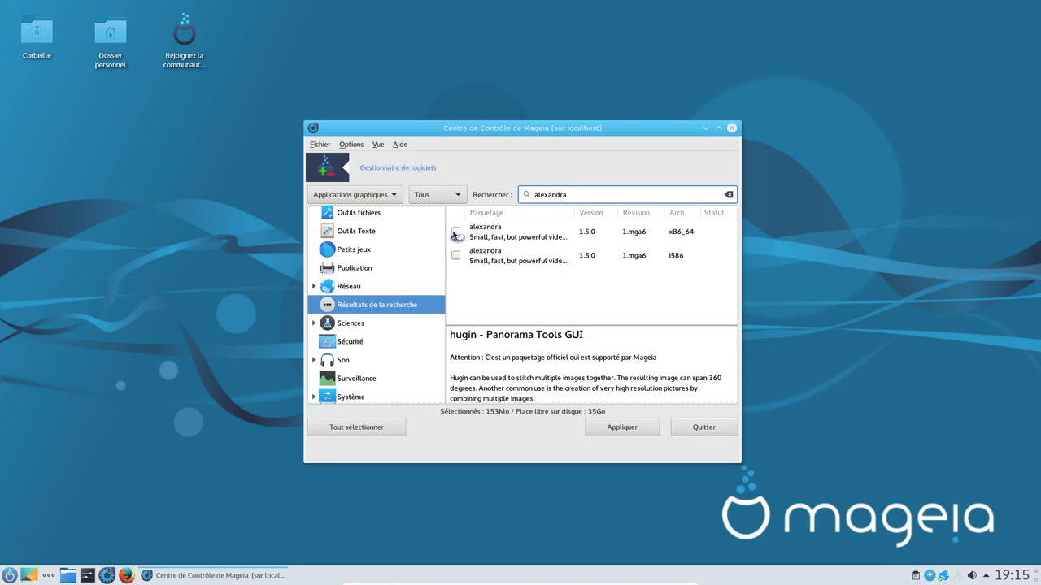
click(456, 233)
click(608, 395)
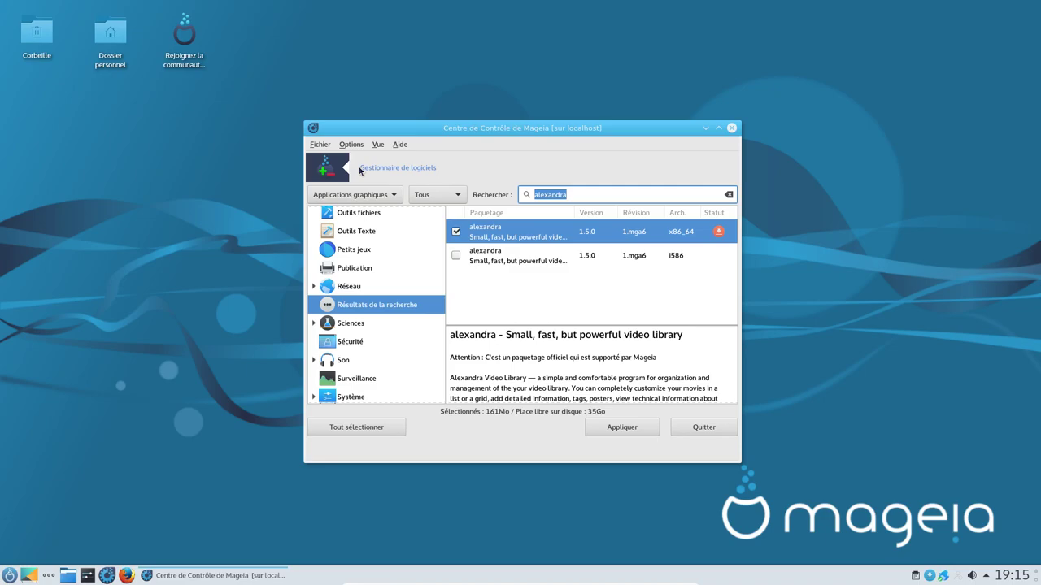
Step: Mark virtualbox and thunderbird x86_64 with their extra packages, then clear the search text
text(virtualb)
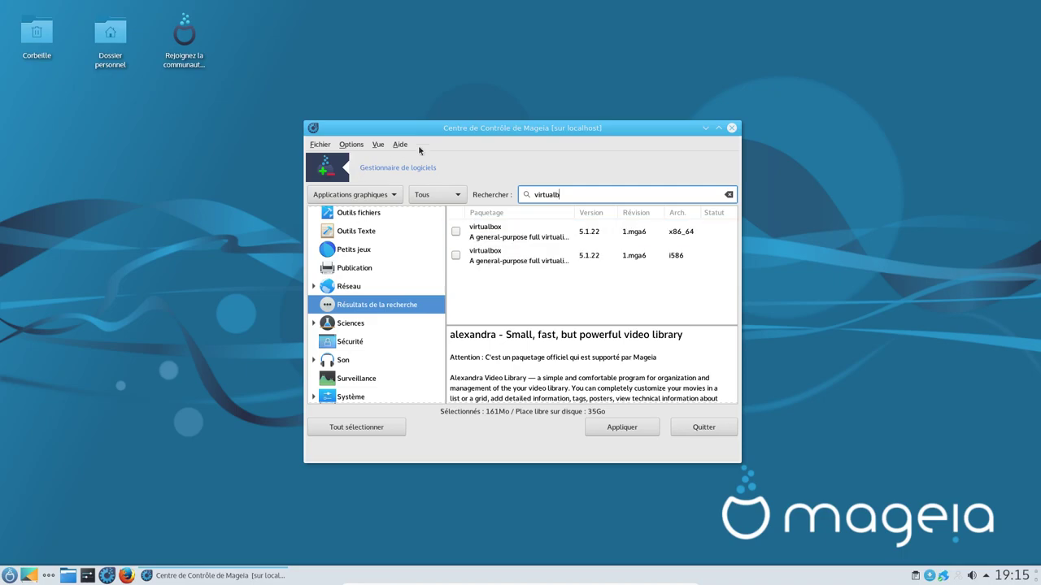
click(455, 232)
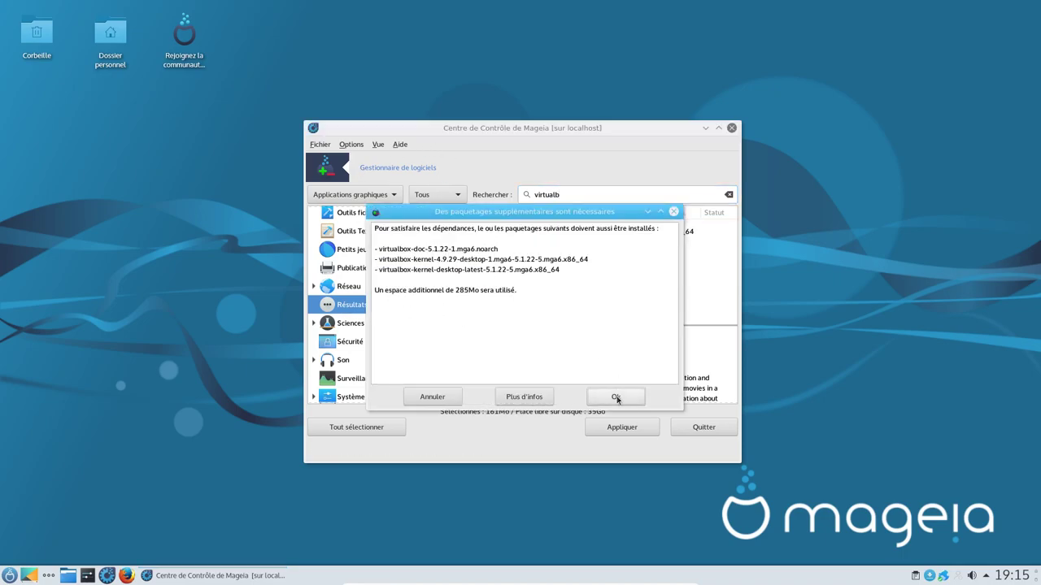
click(616, 397)
text(thunderbird)
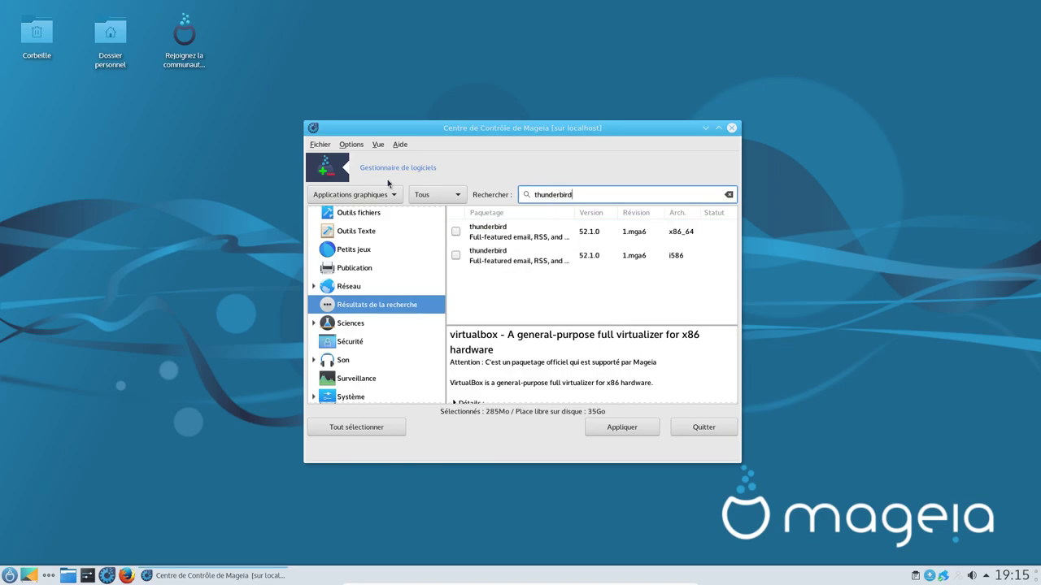
click(455, 232)
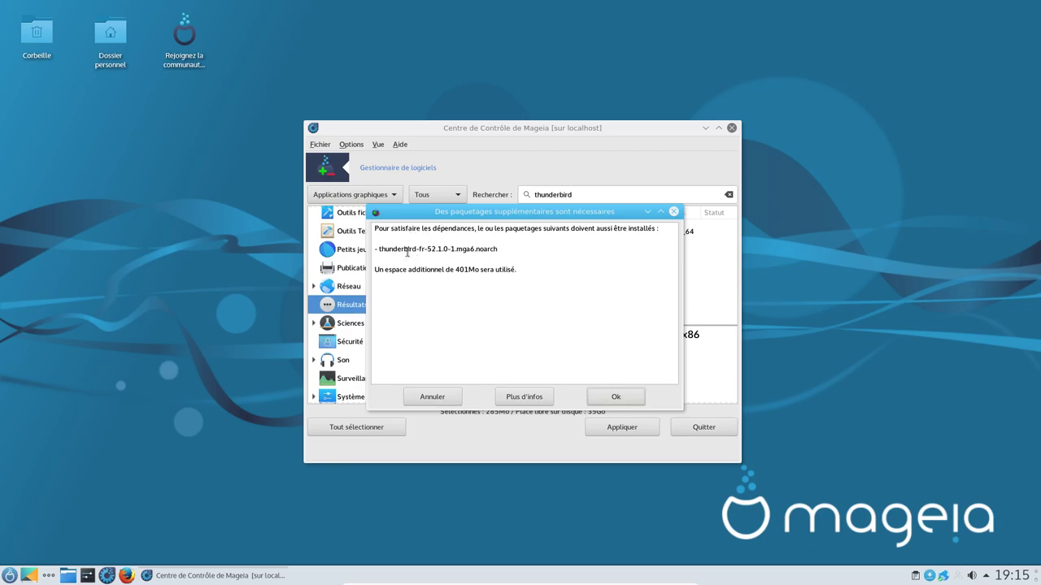
click(612, 395)
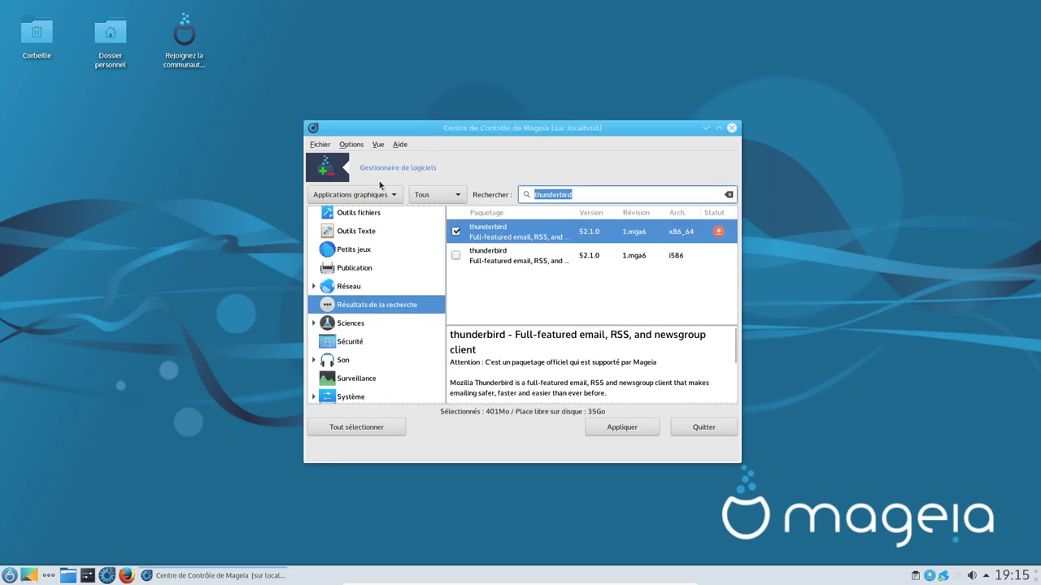
key(BackSpace)
Step: Search for discord (nothing found), then mark 64-bit mixxx with its dependencies
text(discord)
key(Return)
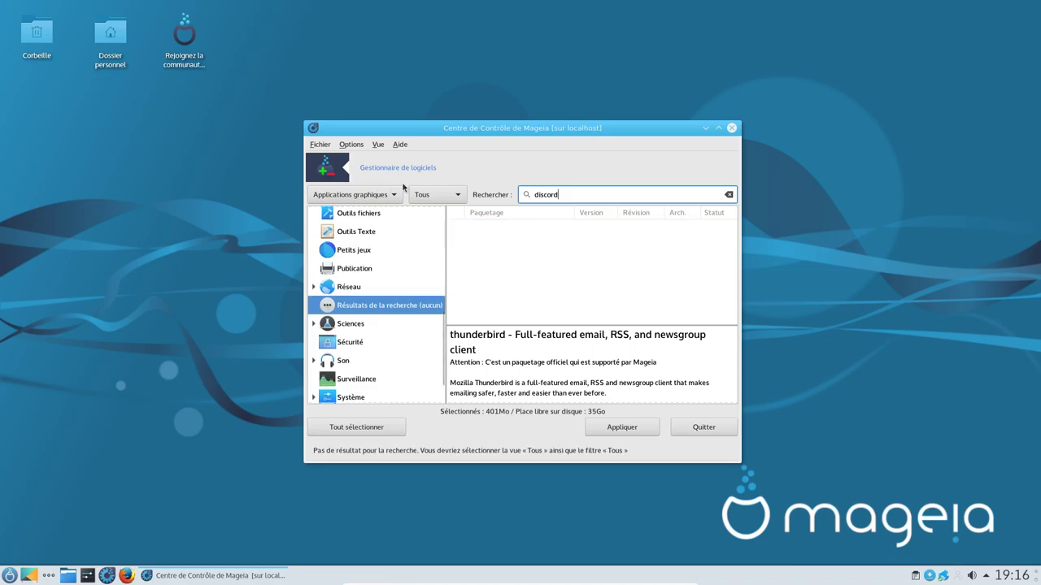
text(mixxx)
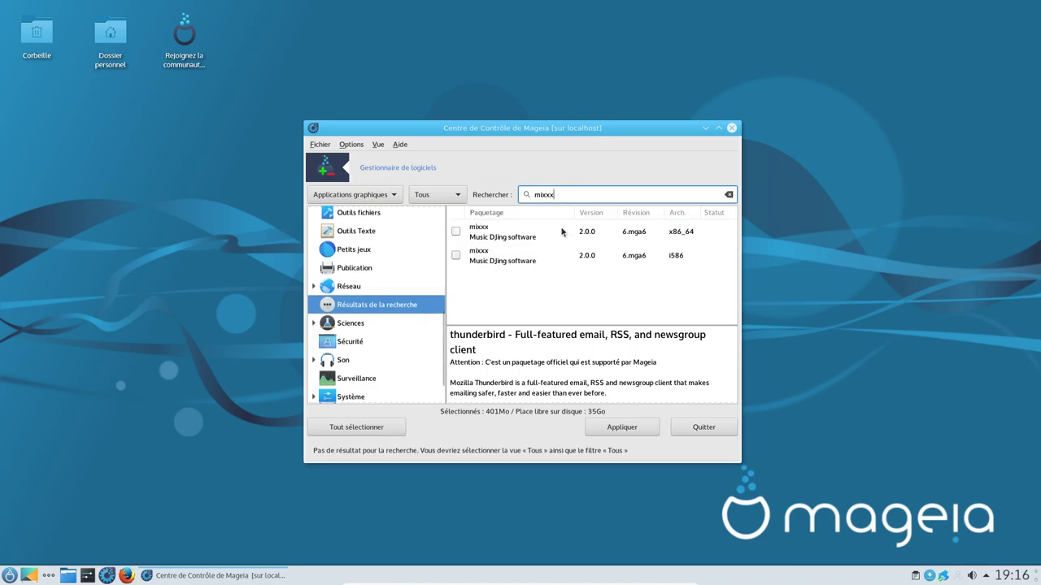
click(456, 233)
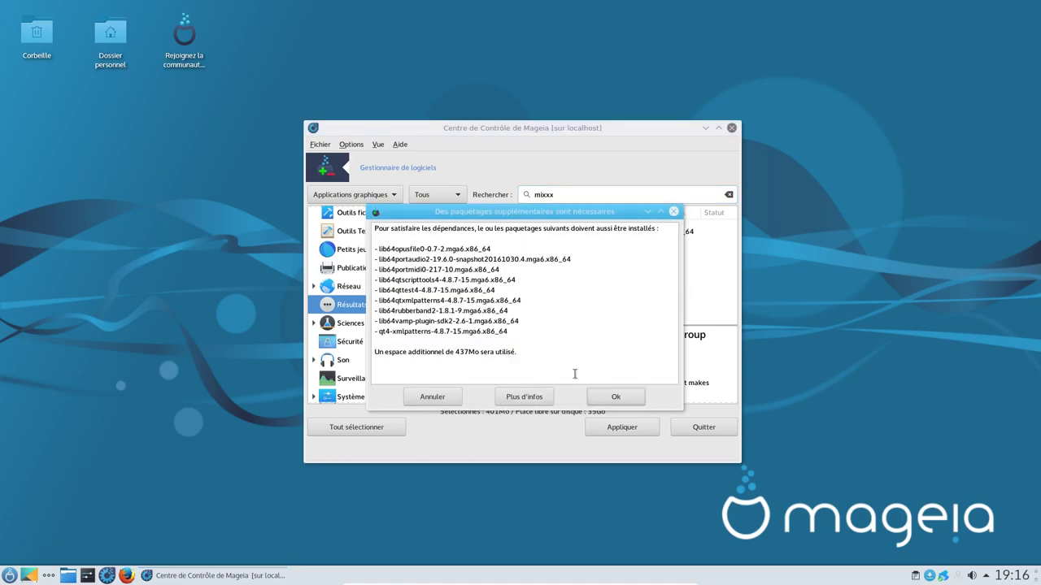
click(616, 399)
Step: Mark the 64-bit smplayer package and its dependencies for installation
drag(561, 194, 474, 192)
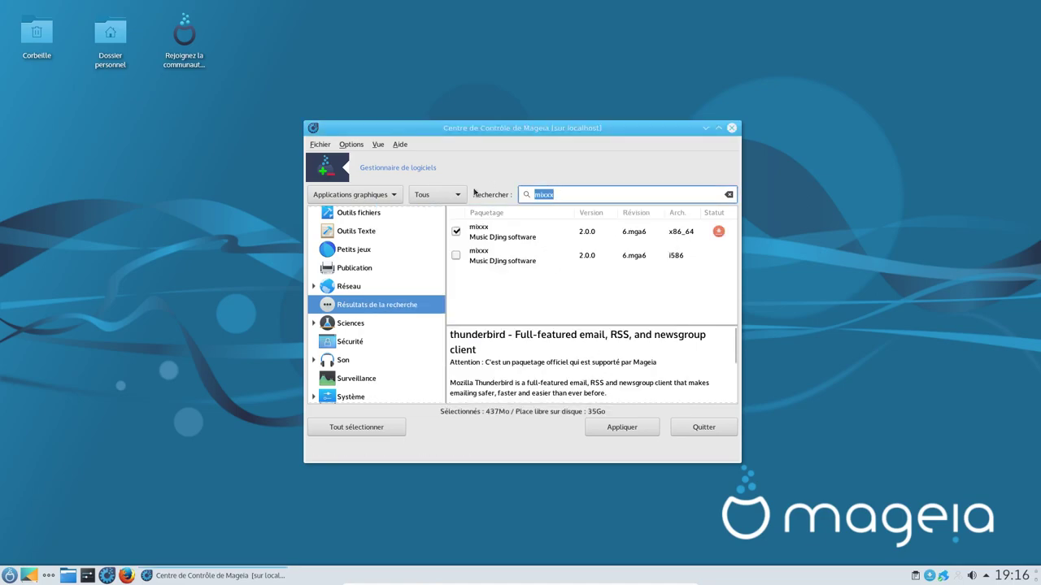
text(smplayer)
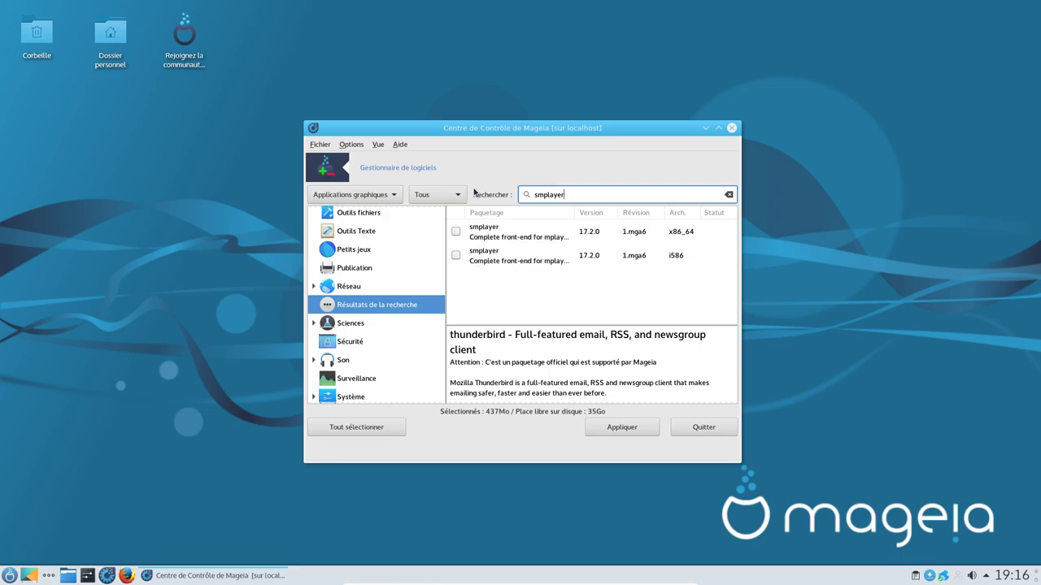
click(456, 232)
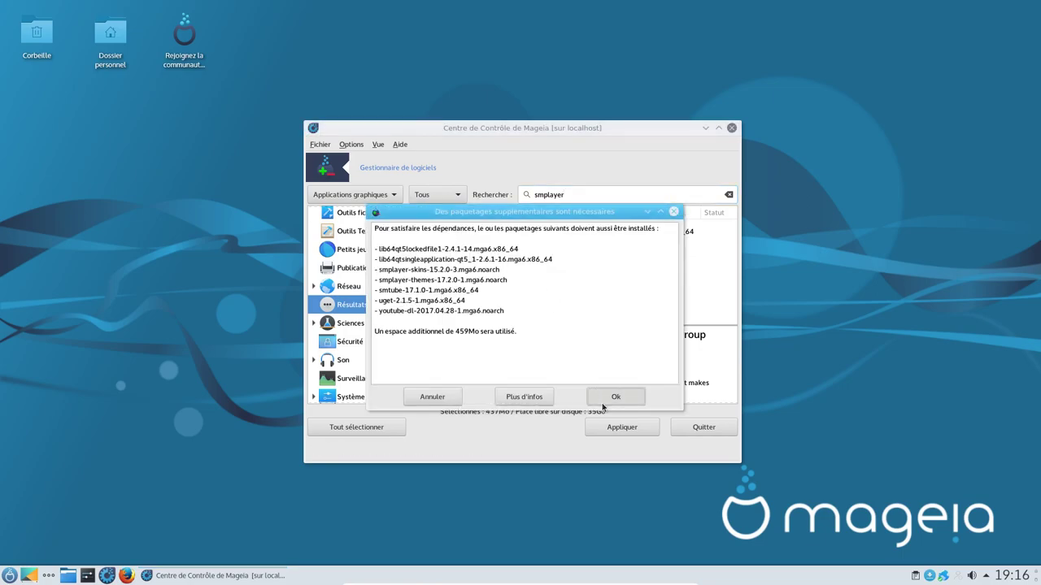
click(616, 399)
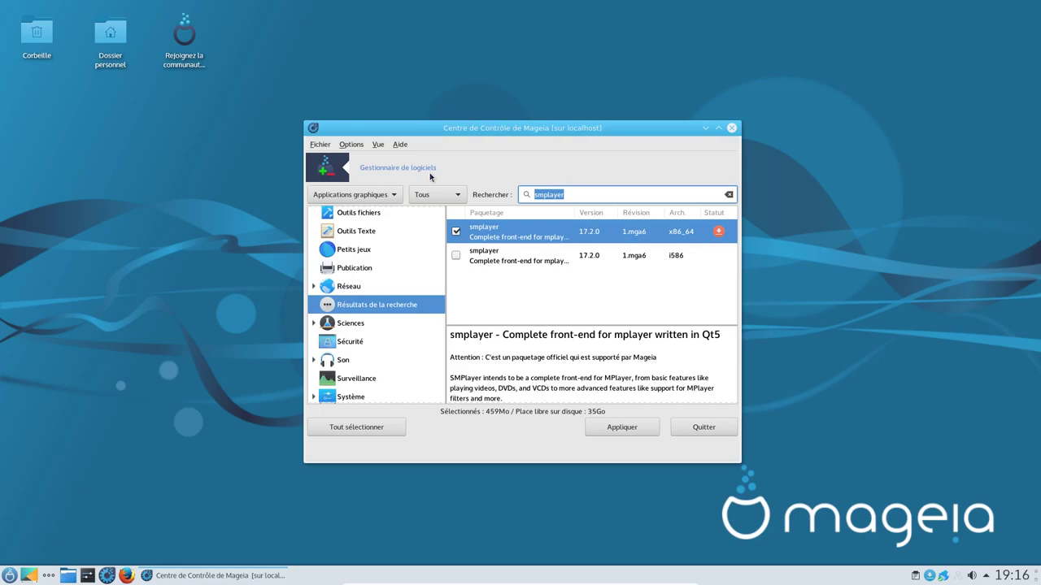
Step: Mark the 64-bit vbam package and its dependencies for installation
text(vbam)
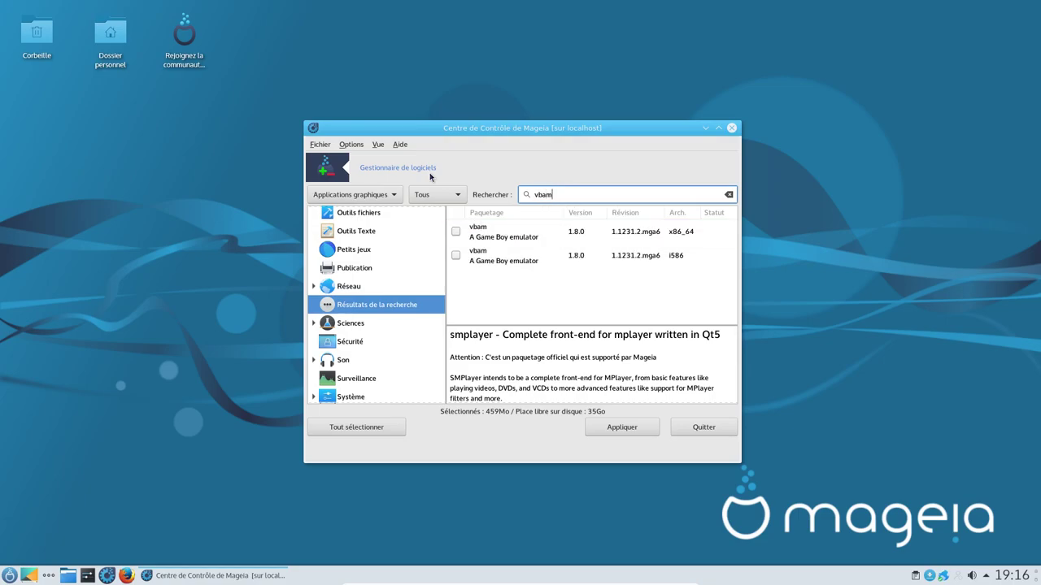
click(455, 231)
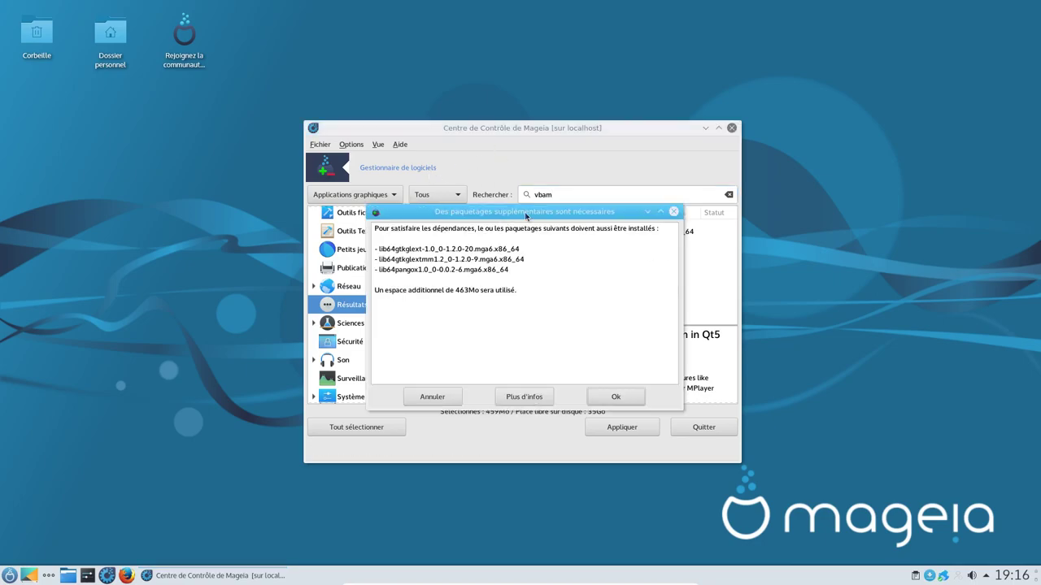
click(605, 398)
double_click(556, 194)
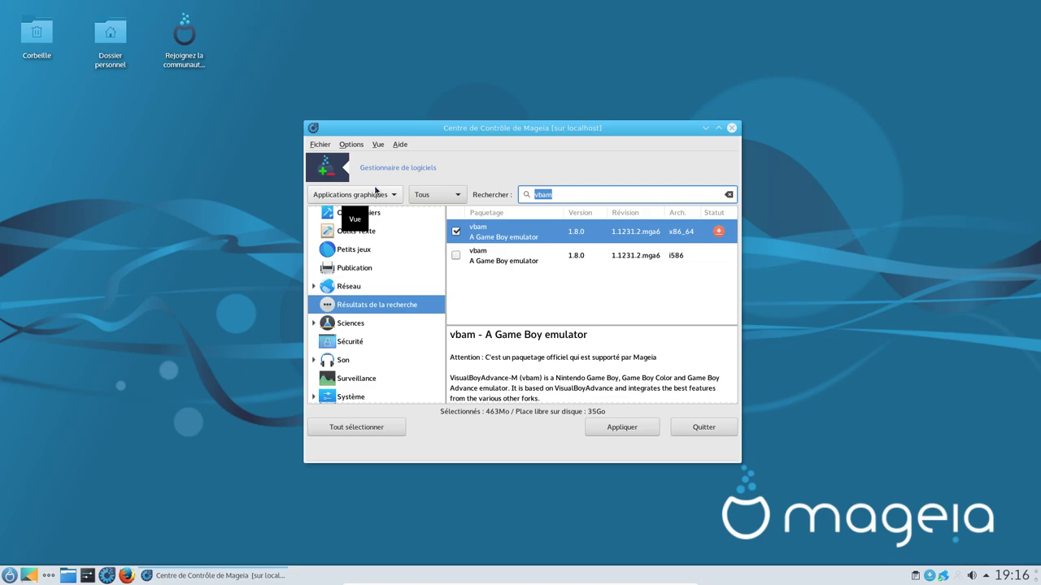
text(gqrx)
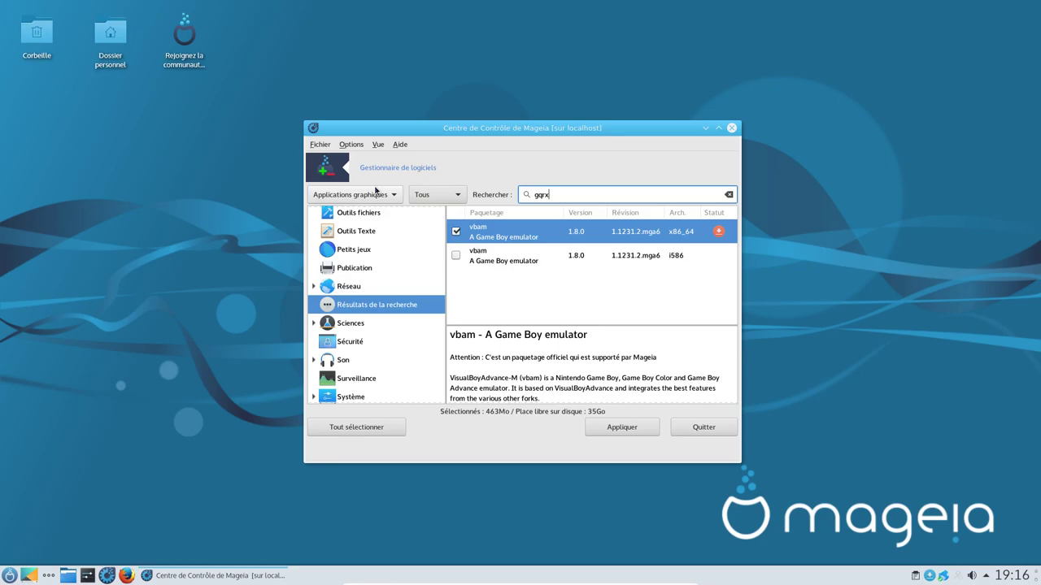
Step: Mark the 64-bit gqrx and winff packages with their dependencies
click(455, 231)
click(589, 402)
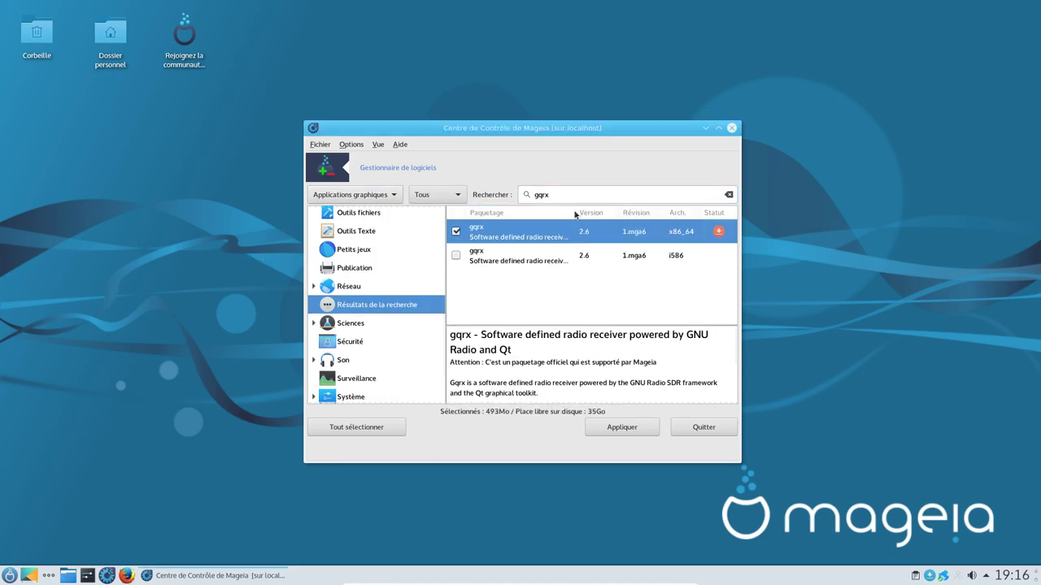
text(winff)
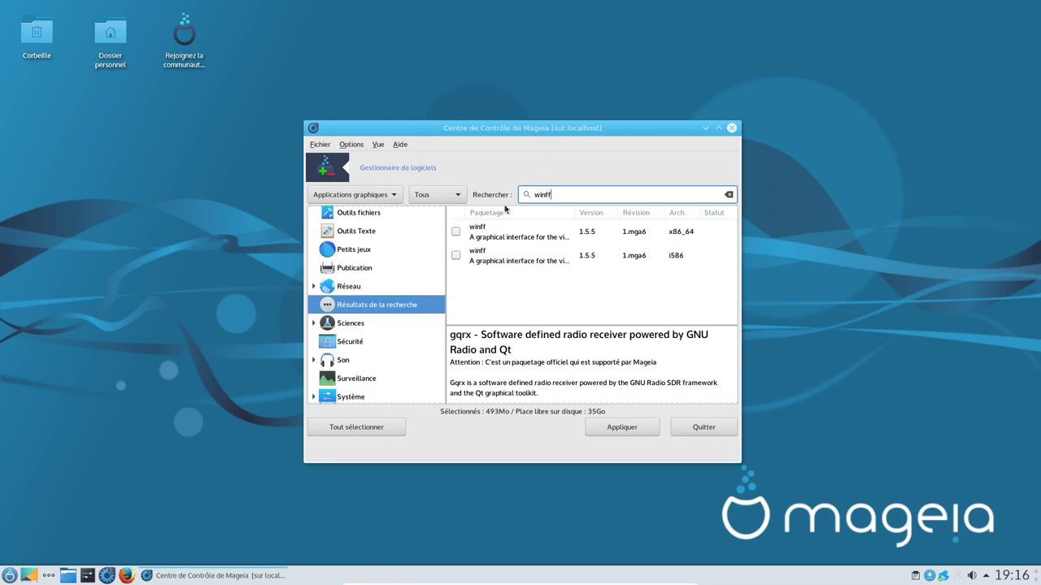
click(456, 232)
click(608, 397)
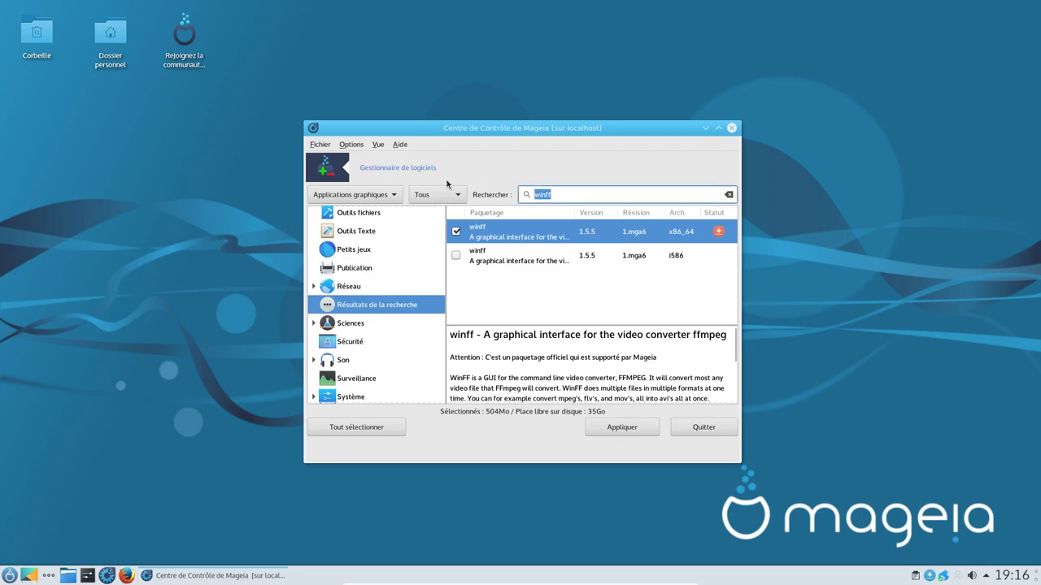
Step: Mark ffmulticonverter with its dependencies, then search for chromium, opera and vivaldi
text(ffmpeg)
key(BackSpace)
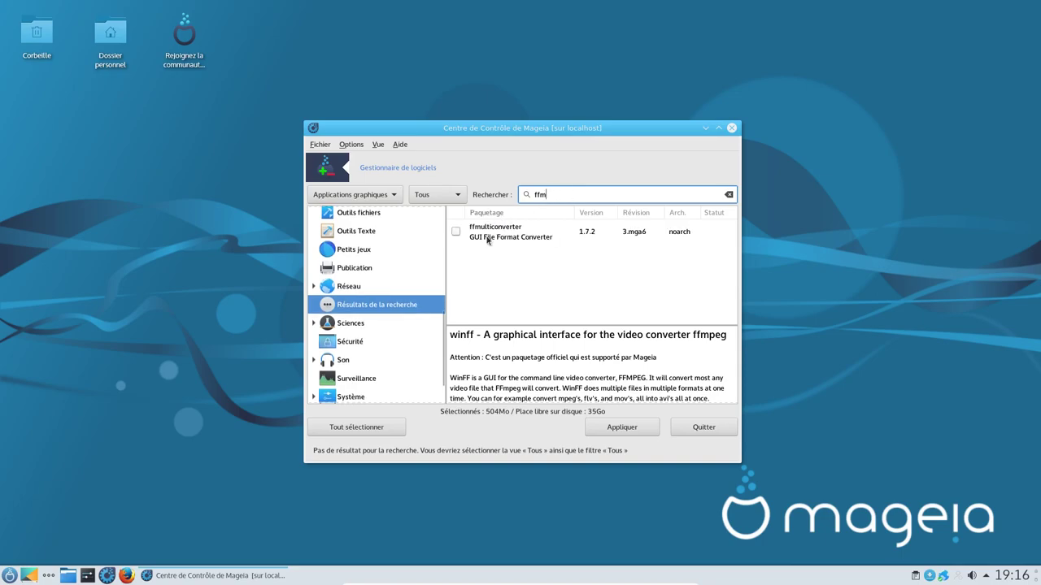
click(455, 234)
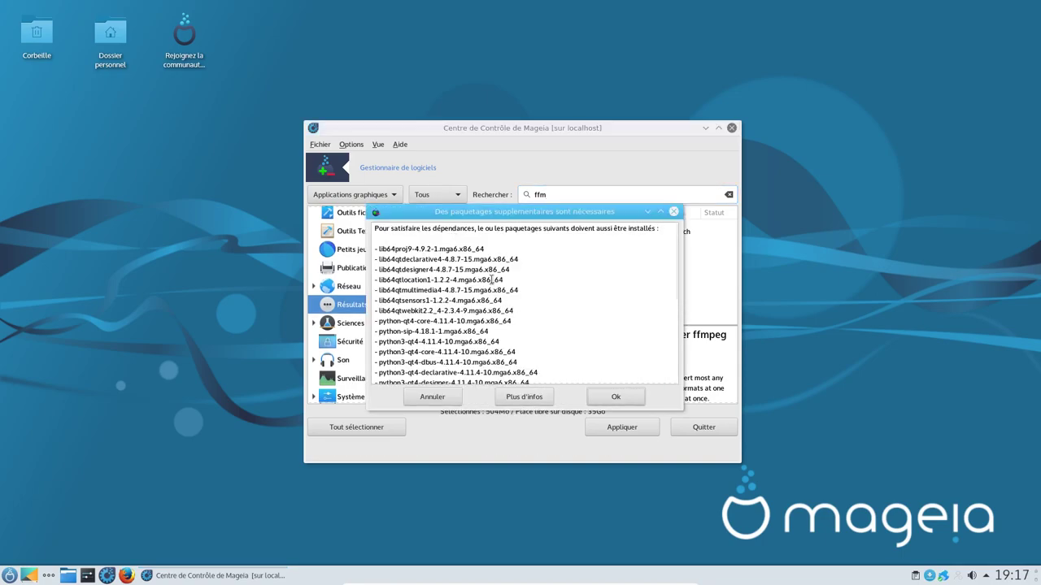
click(616, 397)
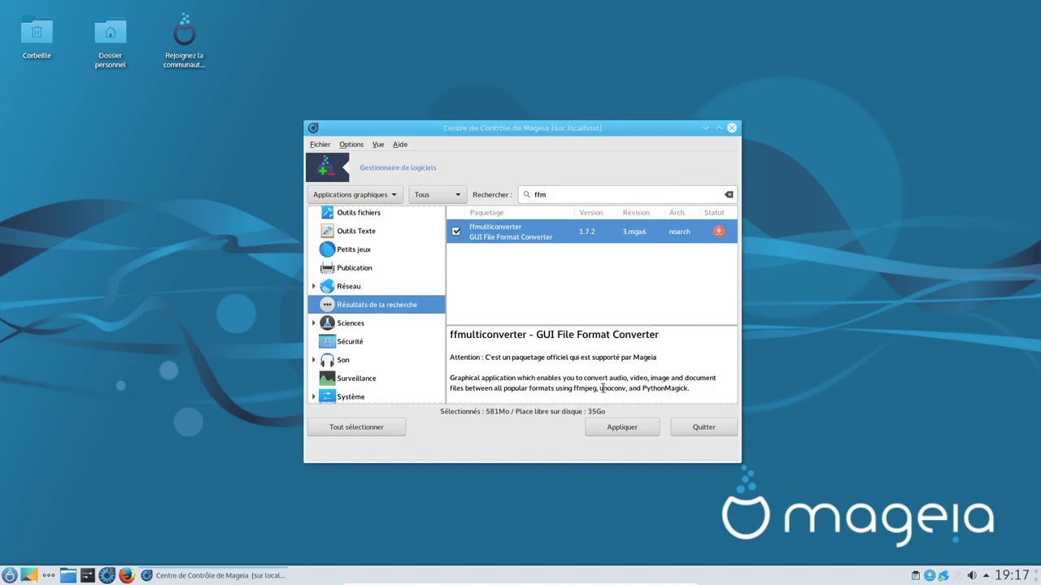
click(575, 197)
text(chromi)
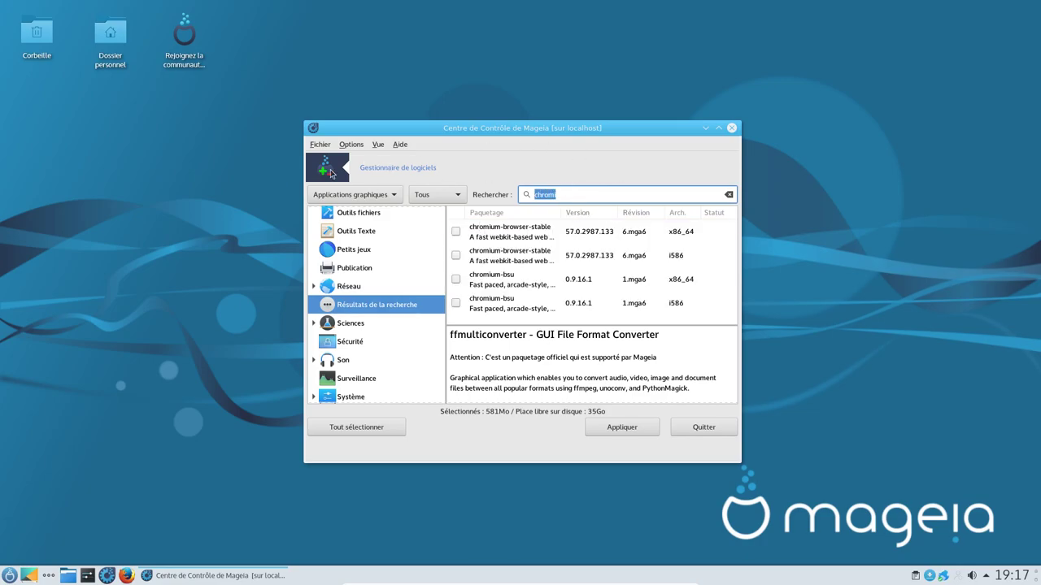
text(opera)
text(v)
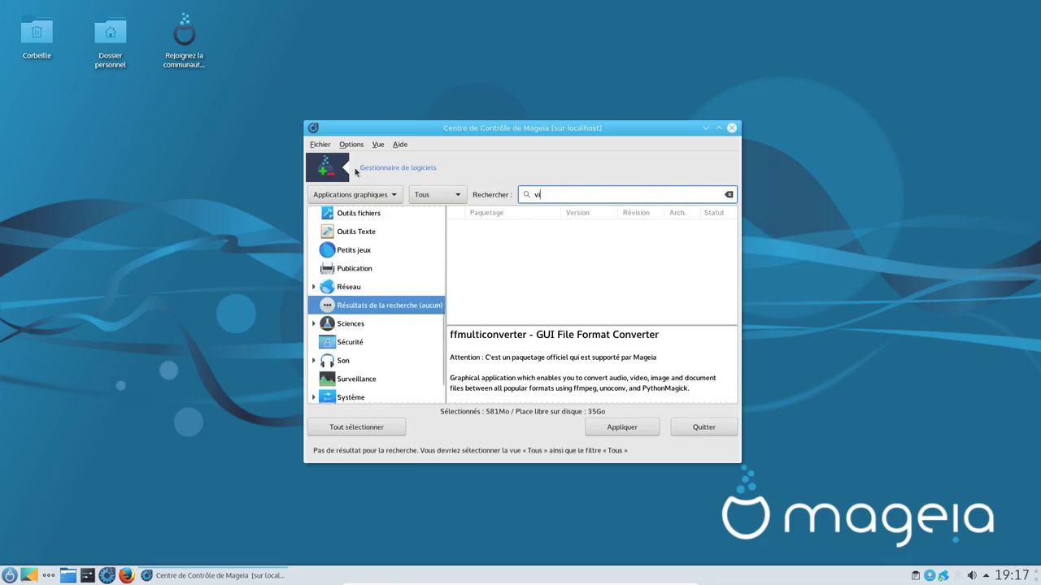
text(ivaldi)
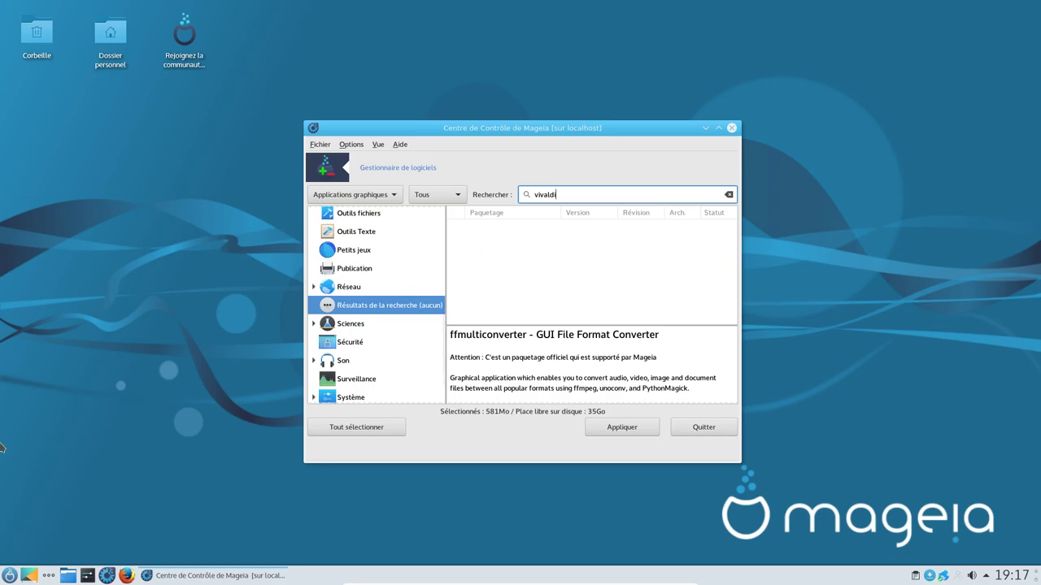
Step: Quit the software manager without applying the selected packages, and close the Control Center
click(704, 427)
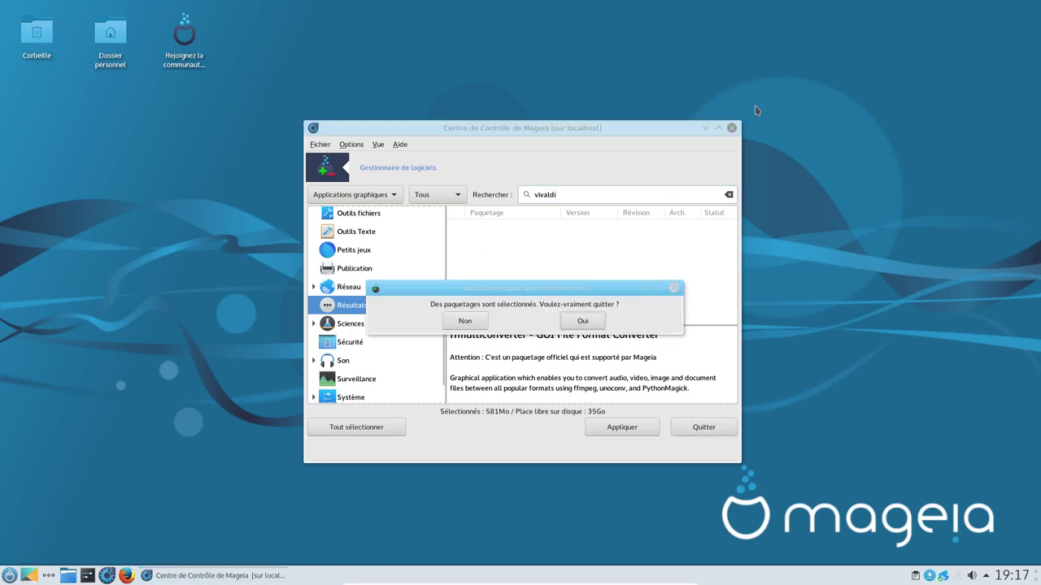
click(582, 319)
click(730, 129)
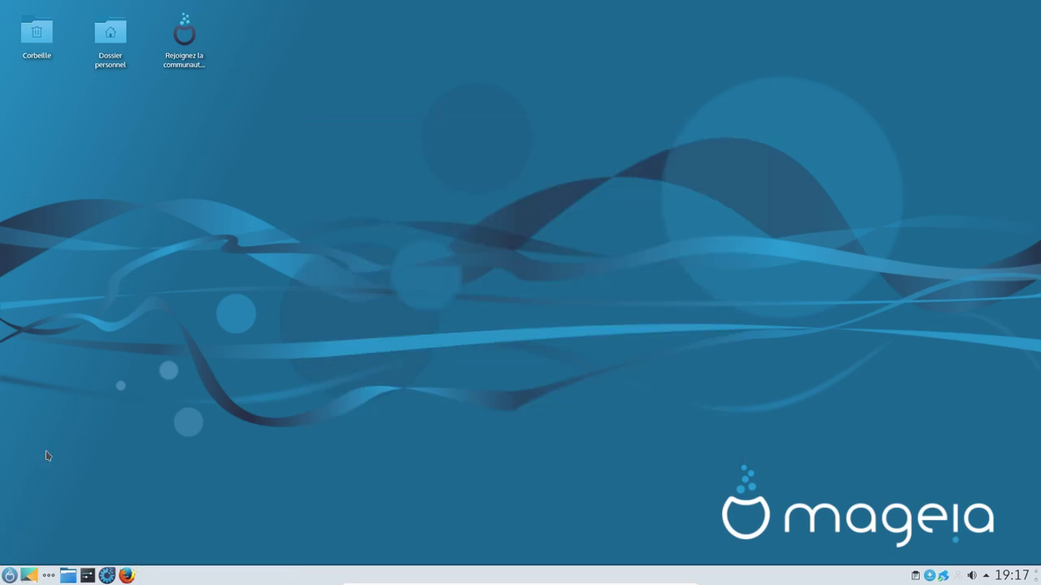
Step: Browse the application menu and the session leave options, then cancel back to the desktop
click(9, 574)
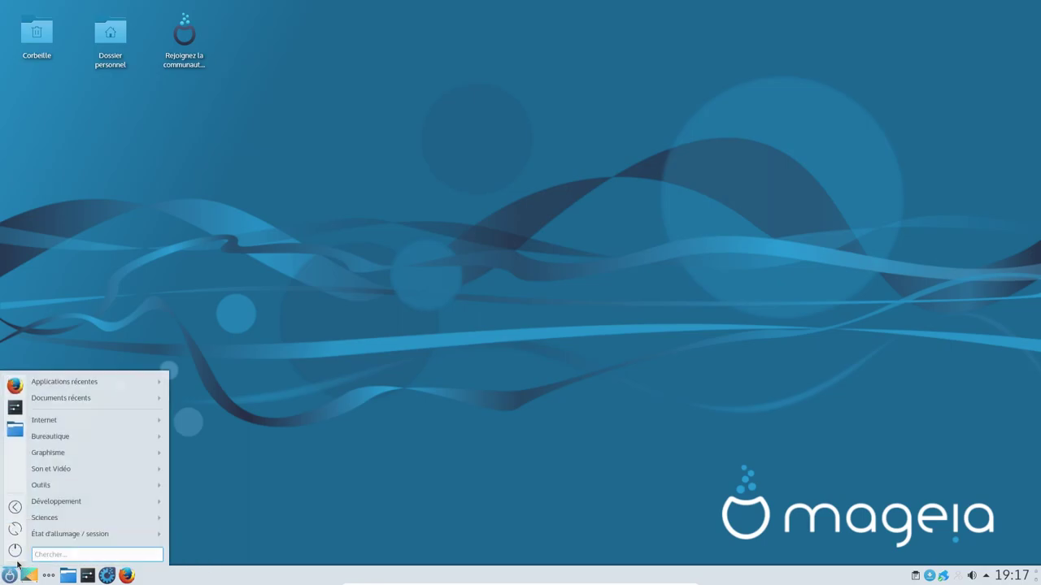
click(482, 375)
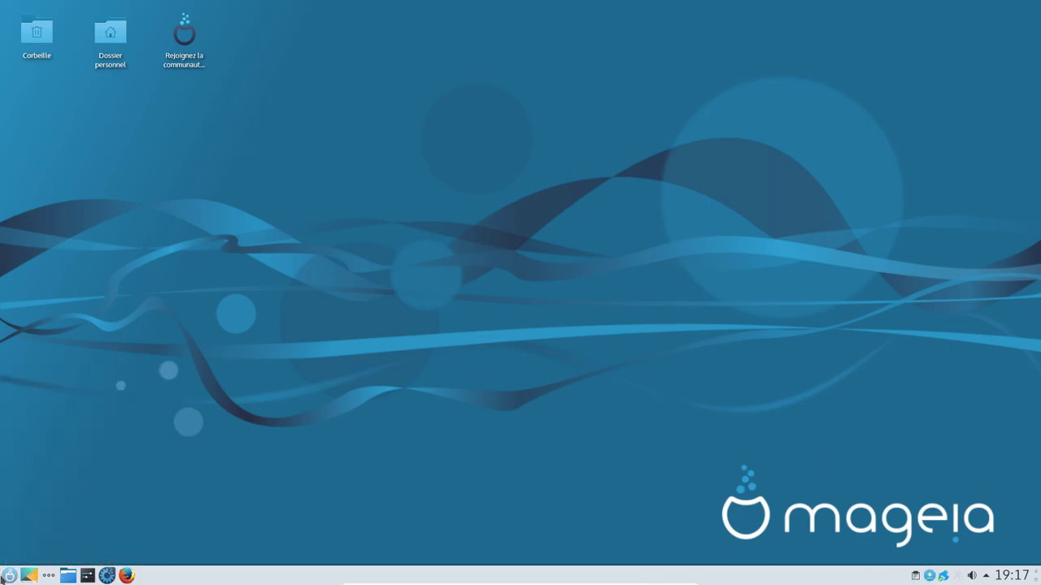
click(10, 575)
click(22, 552)
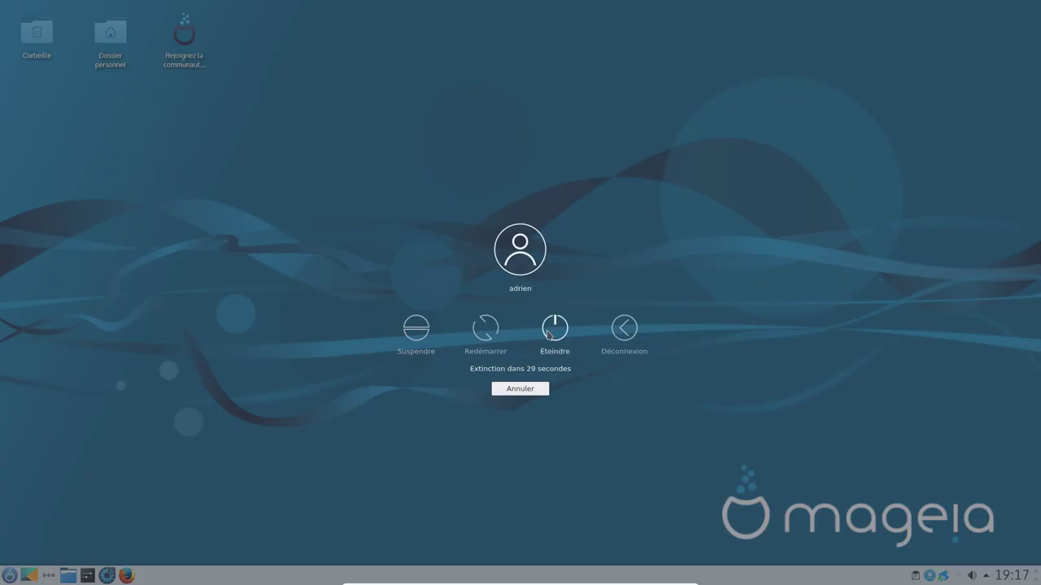
click(547, 335)
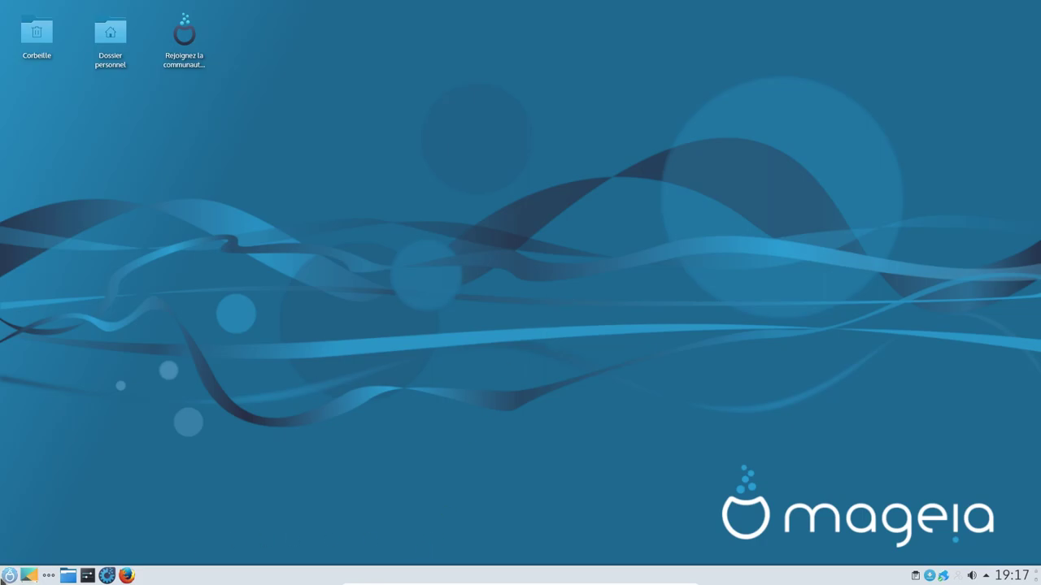
Step: Minimise the virtual machine window and dismiss the host's low disk space warning with Ignorer
click(10, 575)
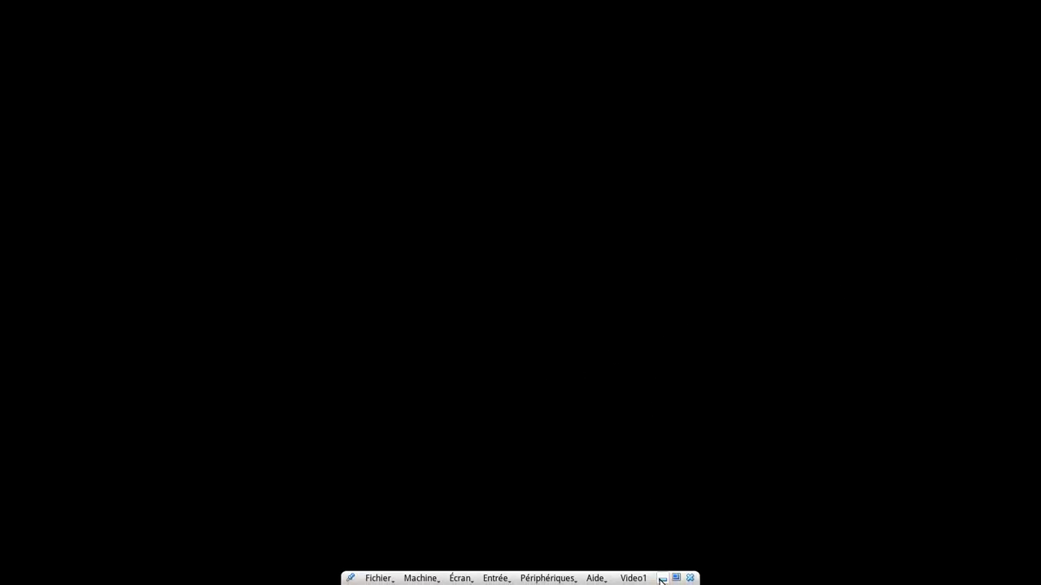
click(661, 579)
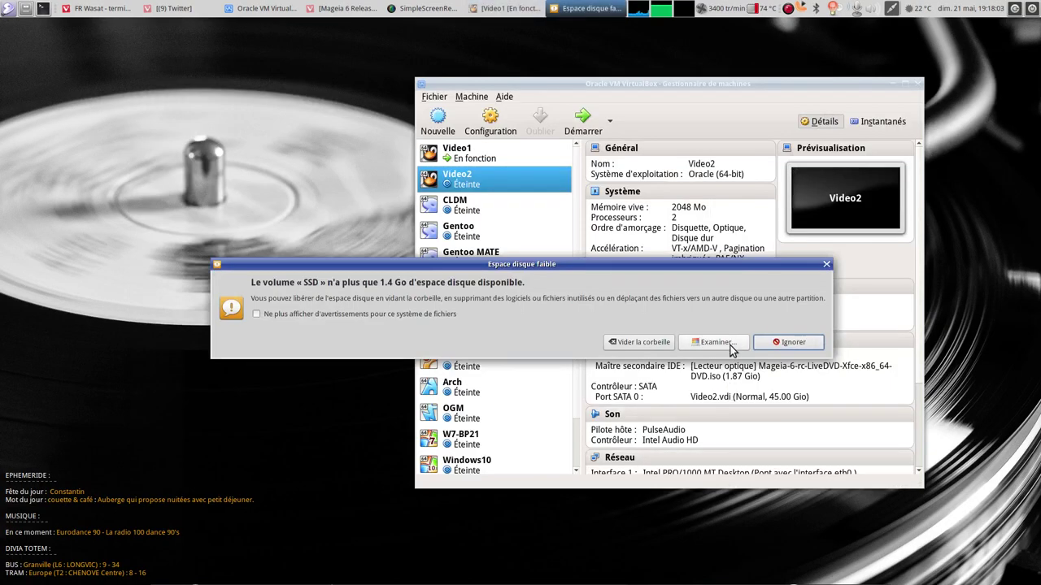
click(775, 348)
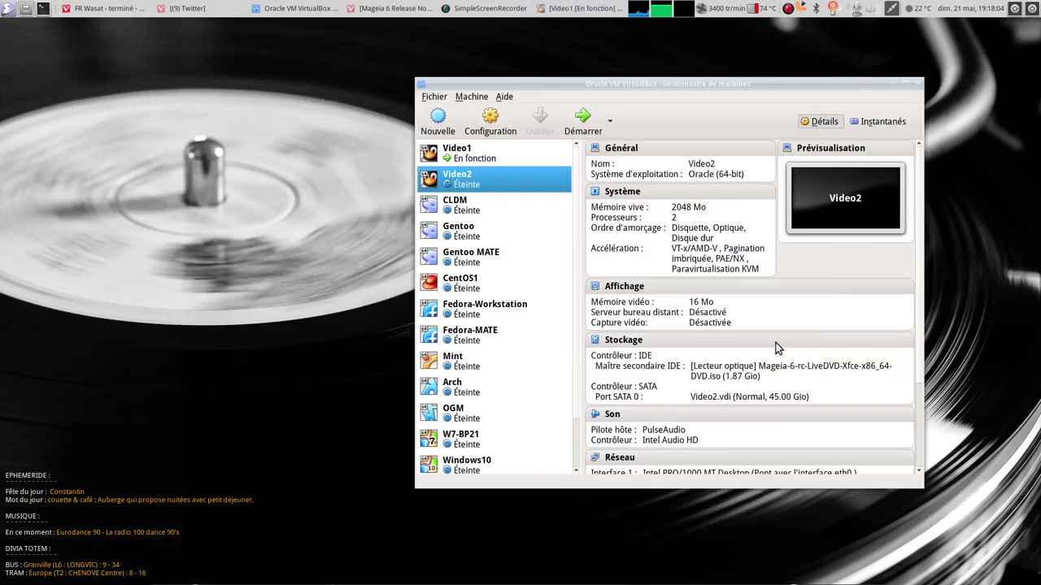
Step: Close VirtualBox Manager and bring SimpleScreenRecorder forward, nudging its window slightly left
click(918, 87)
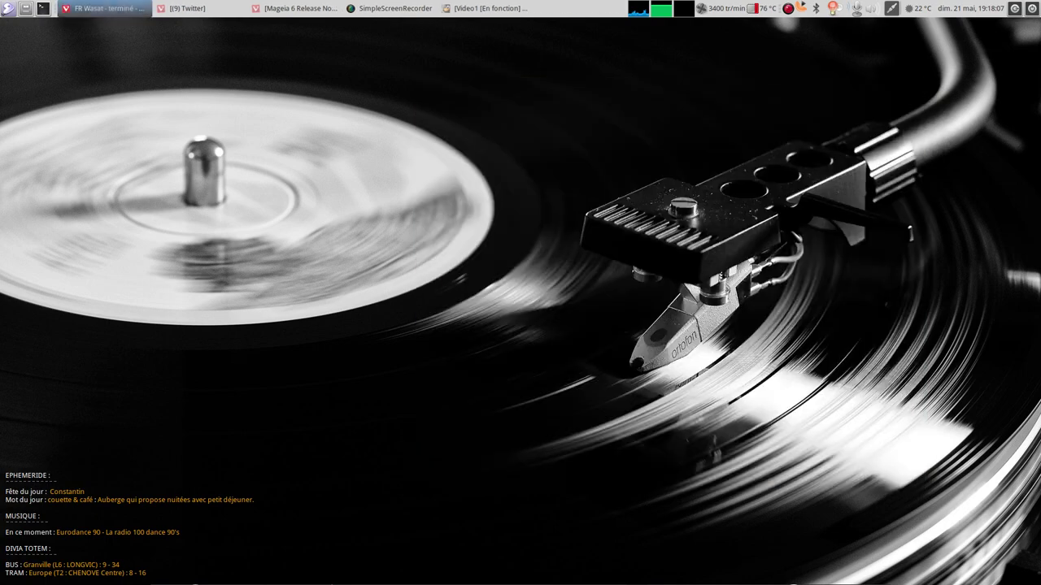
click(395, 8)
drag(338, 120, 320, 118)
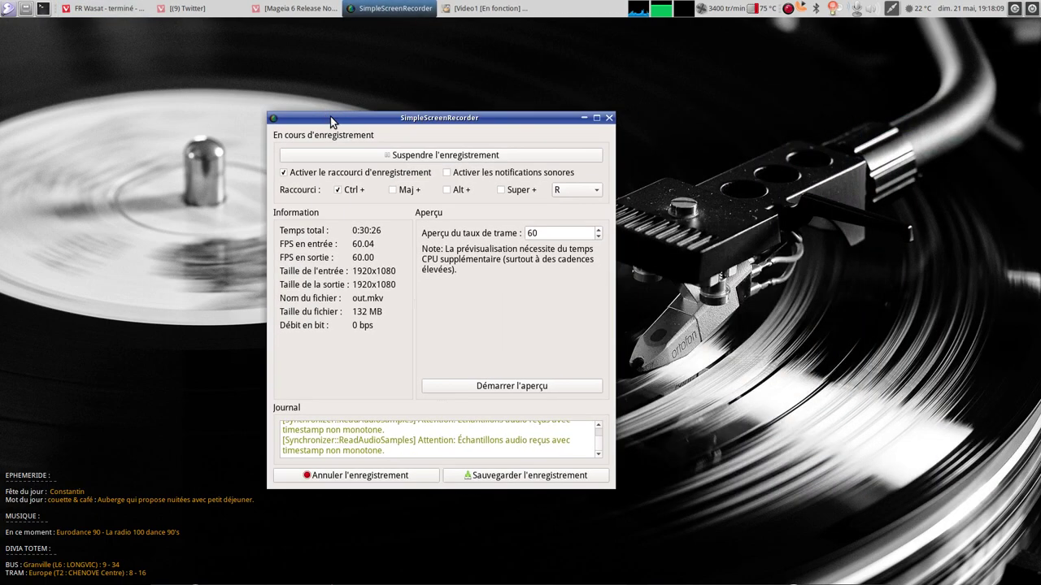